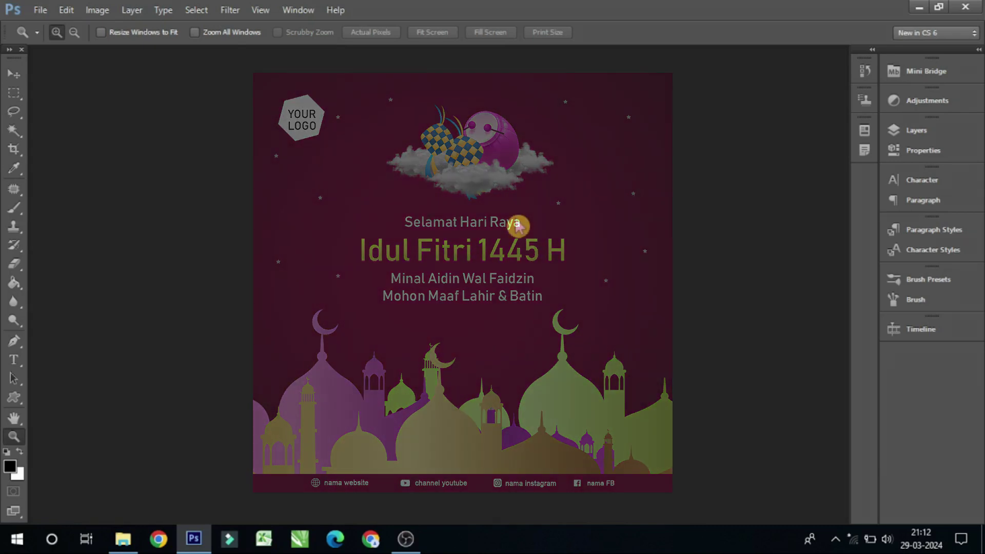
# - Create a new white 10 × 10 cm document at 300 pixels/inch
pyautogui.click(49, 10)
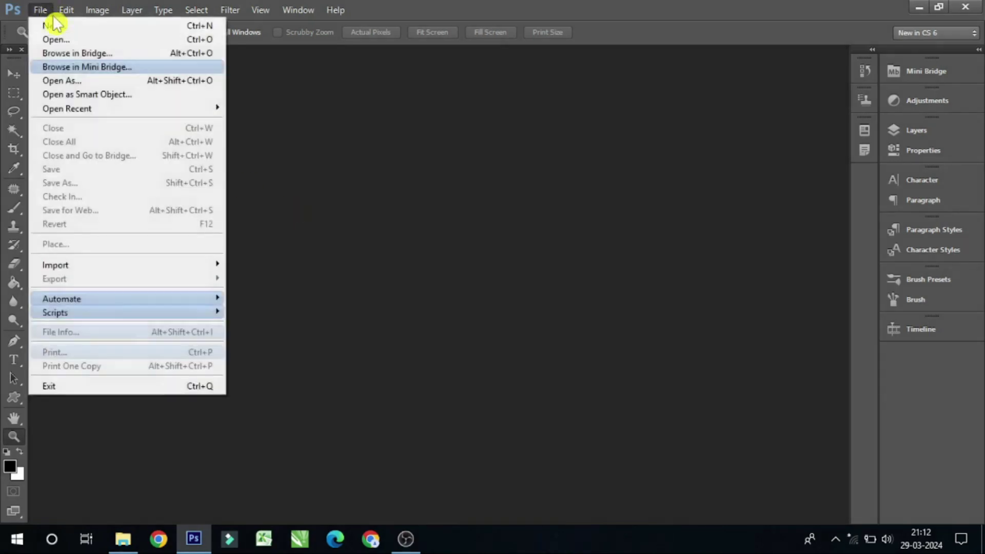
pyautogui.click(54, 26)
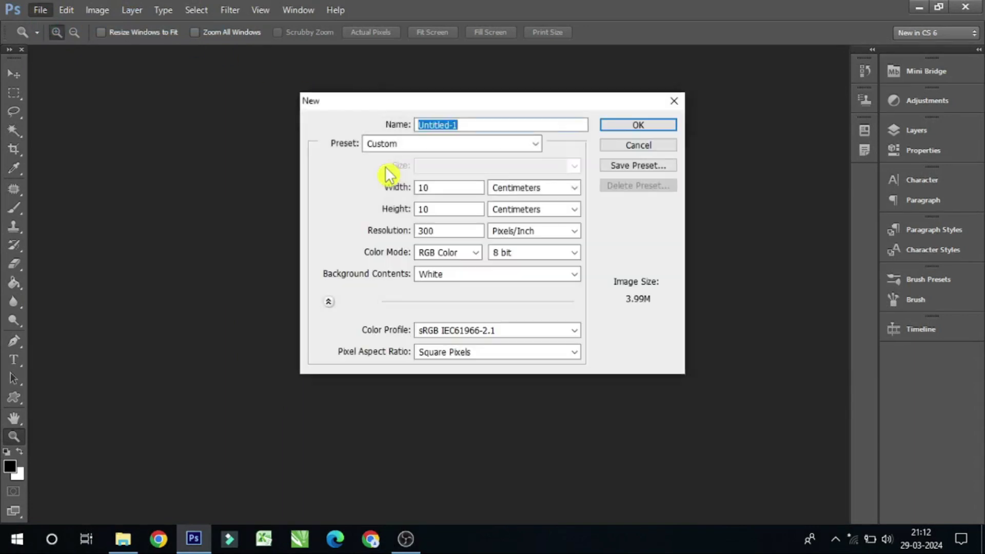
pyautogui.moveTo(442, 186); pyautogui.dragTo(418, 195)
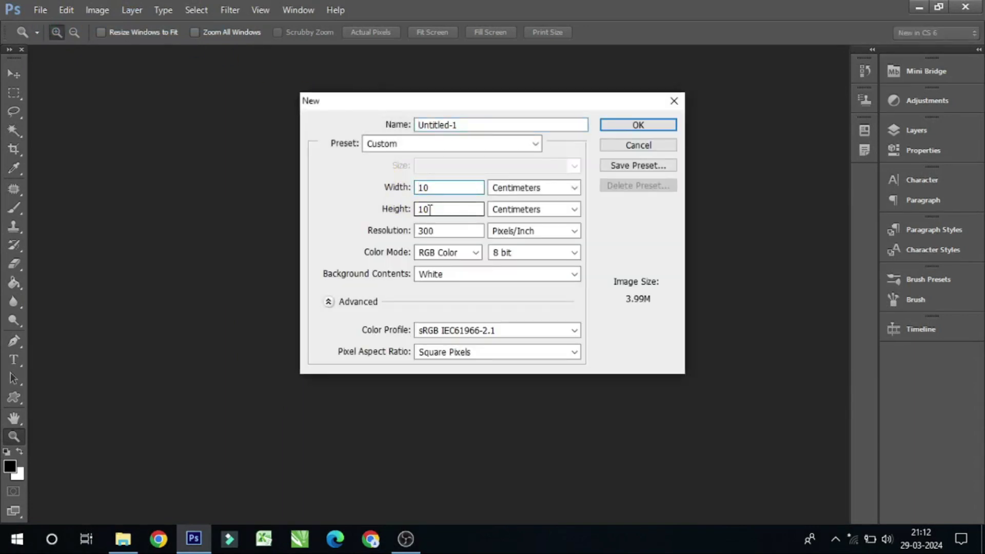
pyautogui.click(533, 188)
pyautogui.click(523, 222)
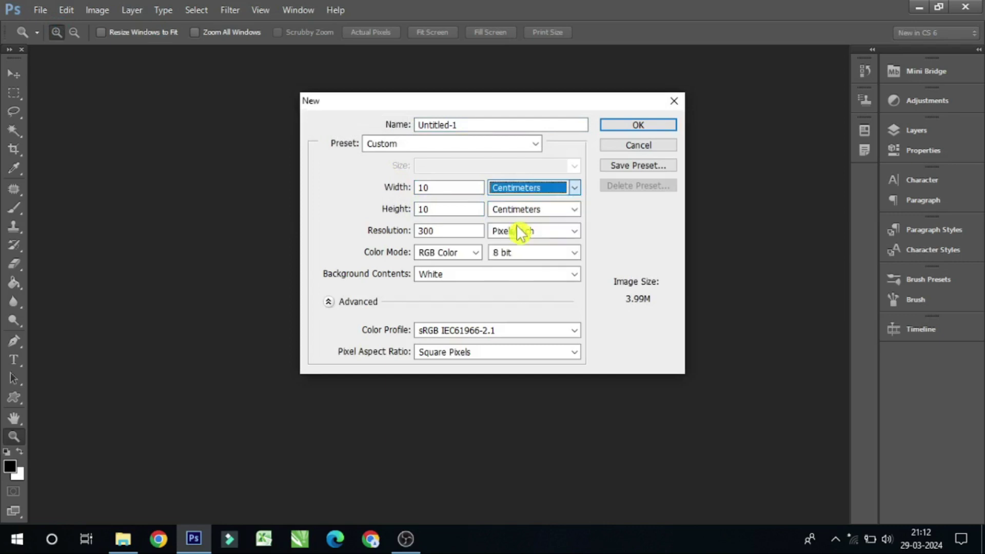
pyautogui.moveTo(440, 230); pyautogui.dragTo(405, 237)
pyautogui.click(529, 236)
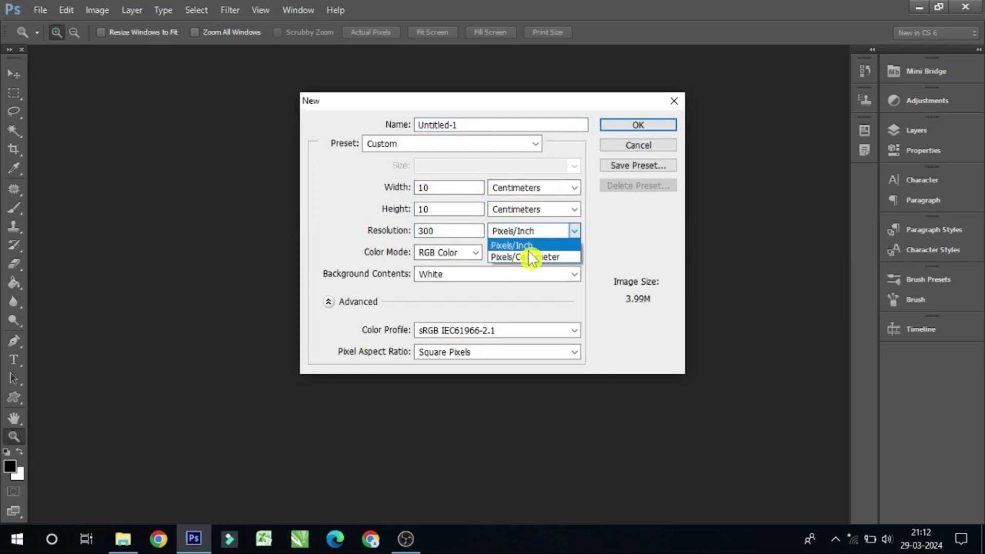
pyautogui.click(589, 253)
pyautogui.click(636, 127)
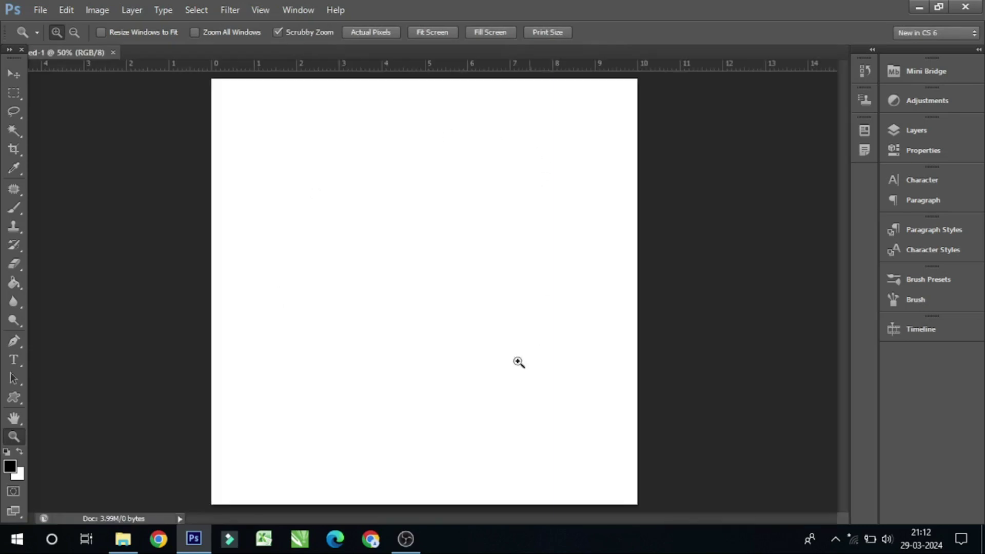
# - Set the foreground colour to deep crimson R 148 G 0 B 52 (#940034)
pyautogui.click(12, 468)
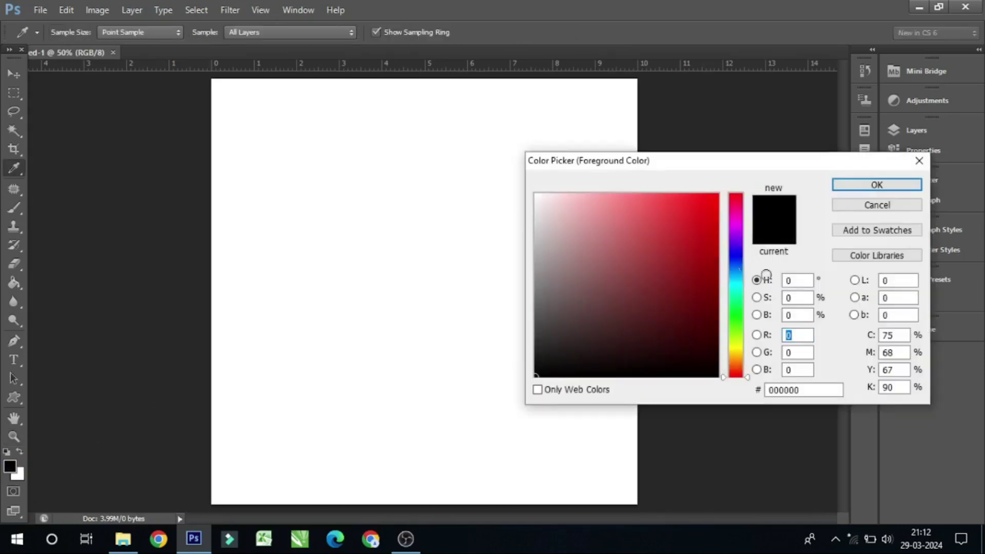
pyautogui.write('142')
pyautogui.click(734, 199)
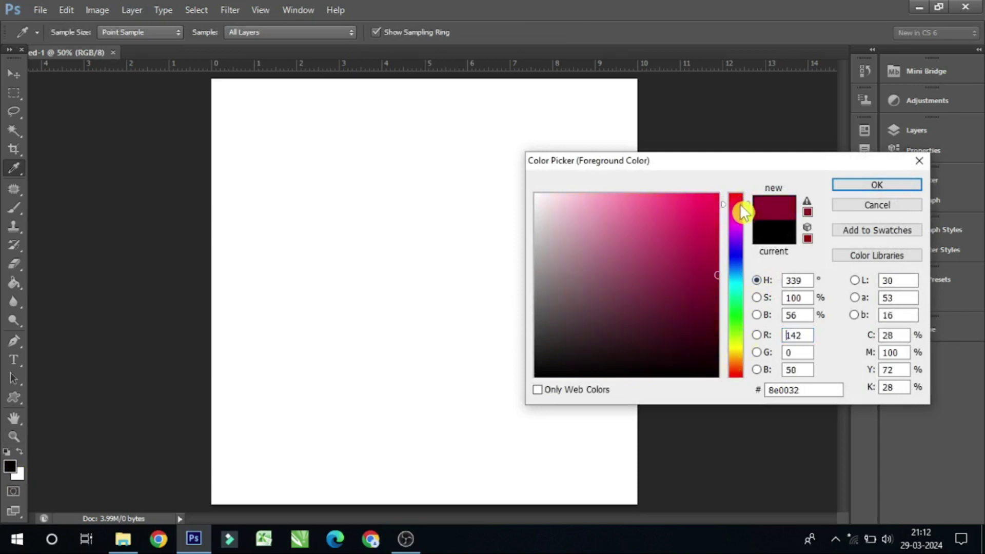
pyautogui.click(717, 276)
pyautogui.write('148')
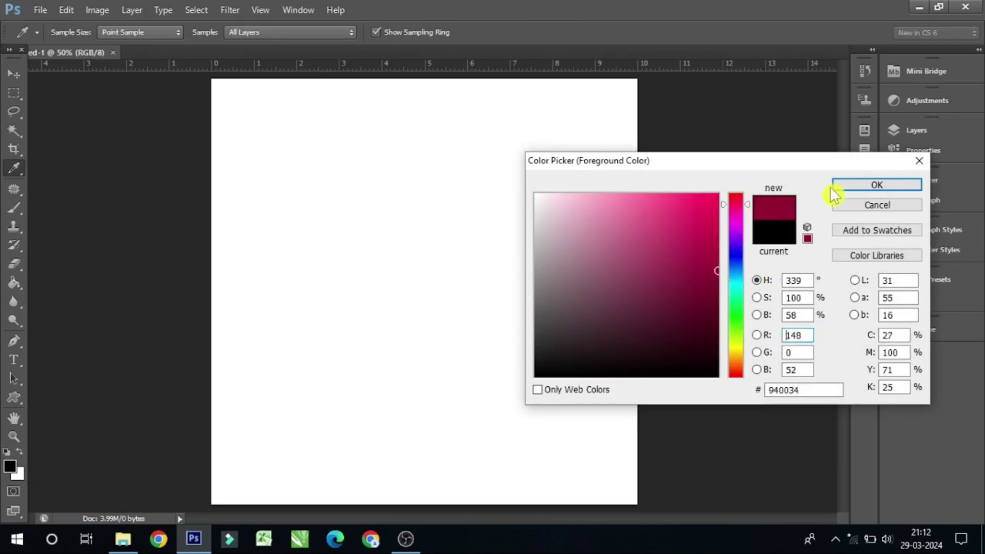
pyautogui.click(834, 185)
pyautogui.press('z')
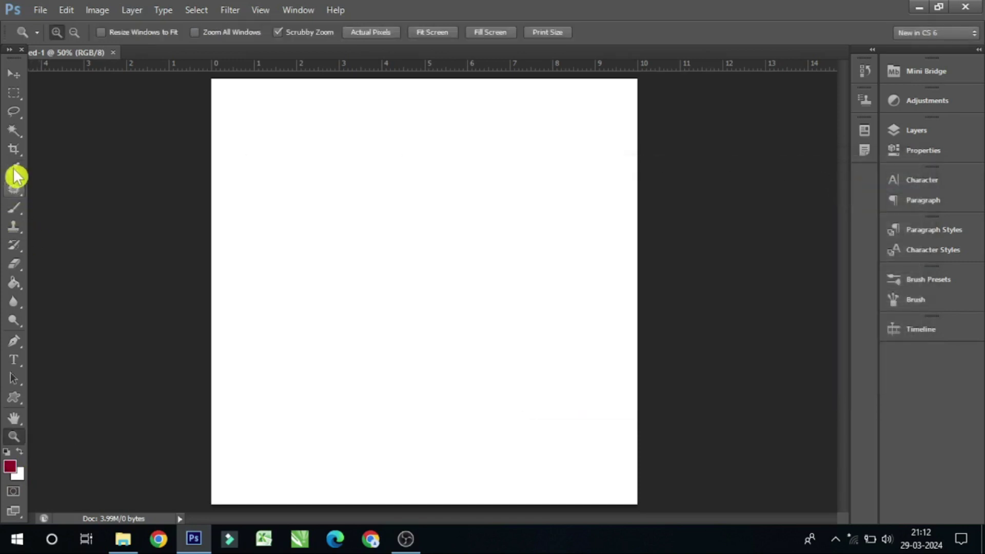
# - Fill the whole canvas with crimson using the Paint Bucket Tool
pyautogui.click(15, 290)
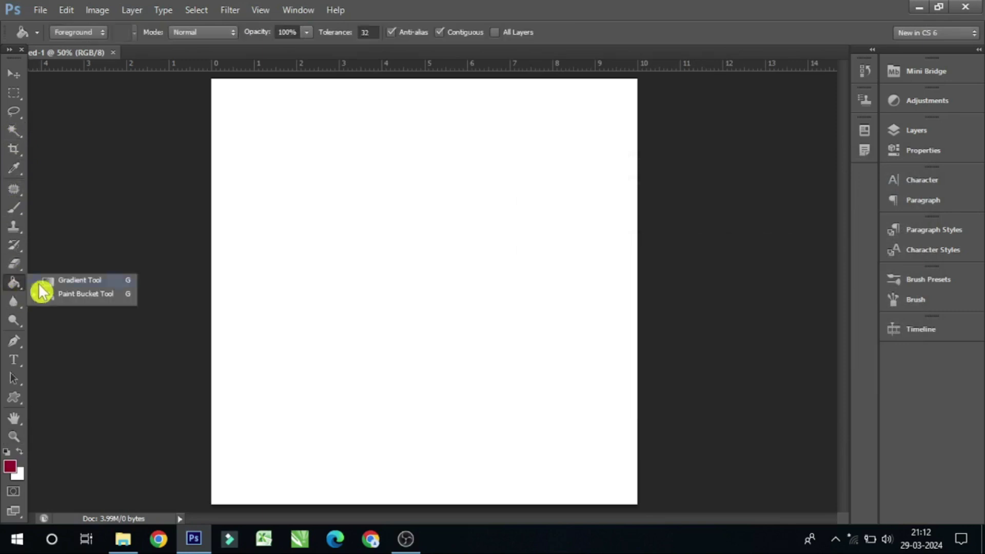
pyautogui.click(92, 296)
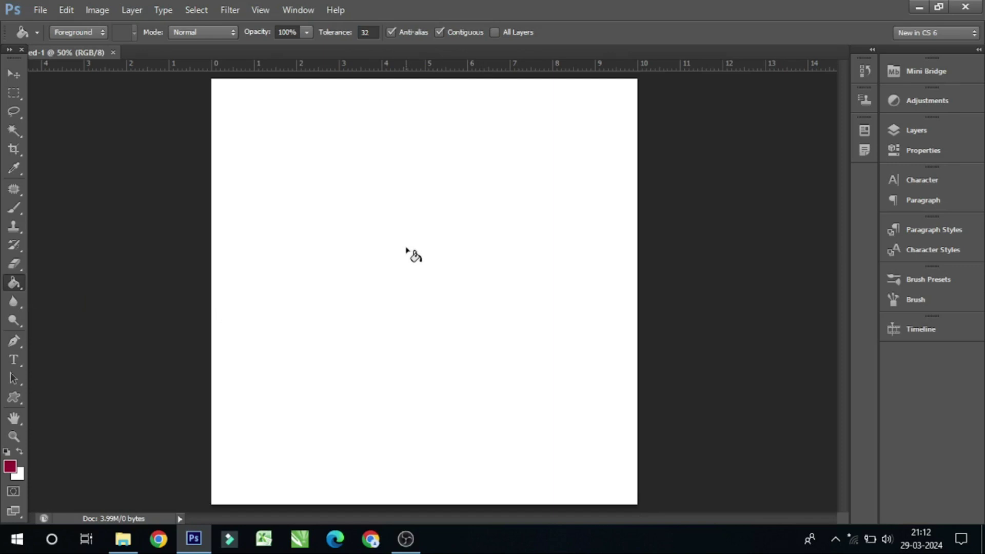
pyautogui.click(406, 249)
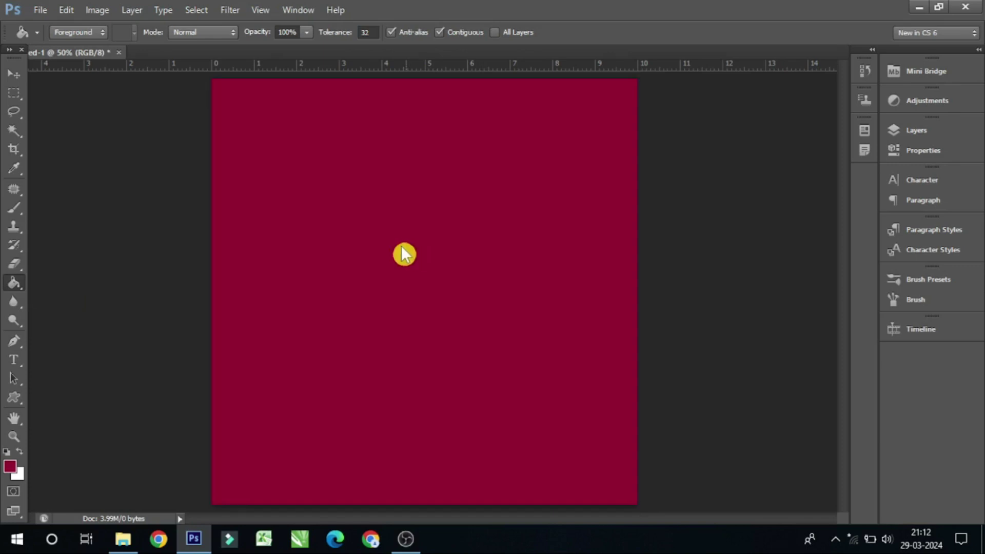
pyautogui.click(15, 94)
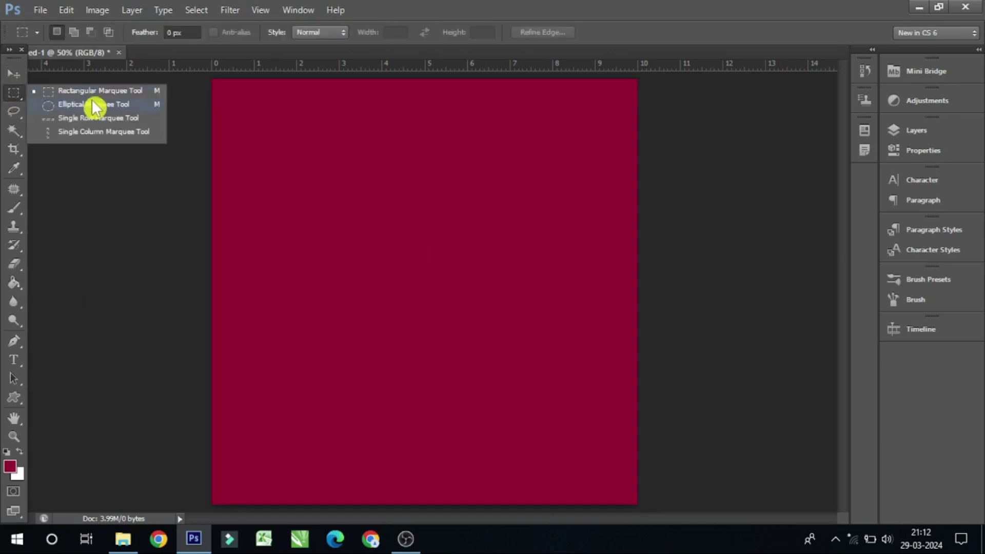
# - Draw a central circular selection and feather it by 200 pixels
pyautogui.click(98, 105)
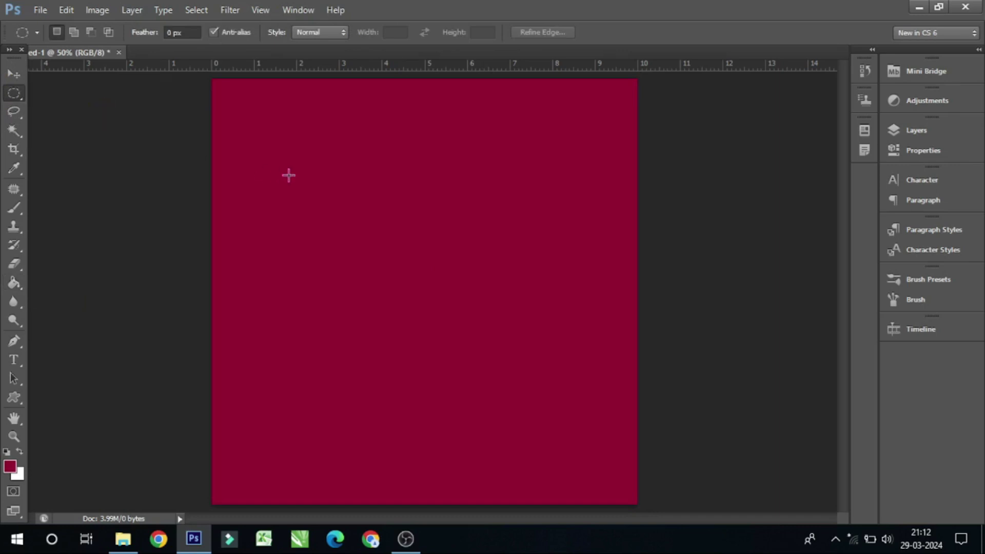
pyautogui.moveTo(289, 129); pyautogui.dragTo(578, 432)
pyautogui.moveTo(444, 269); pyautogui.dragTo(423, 274)
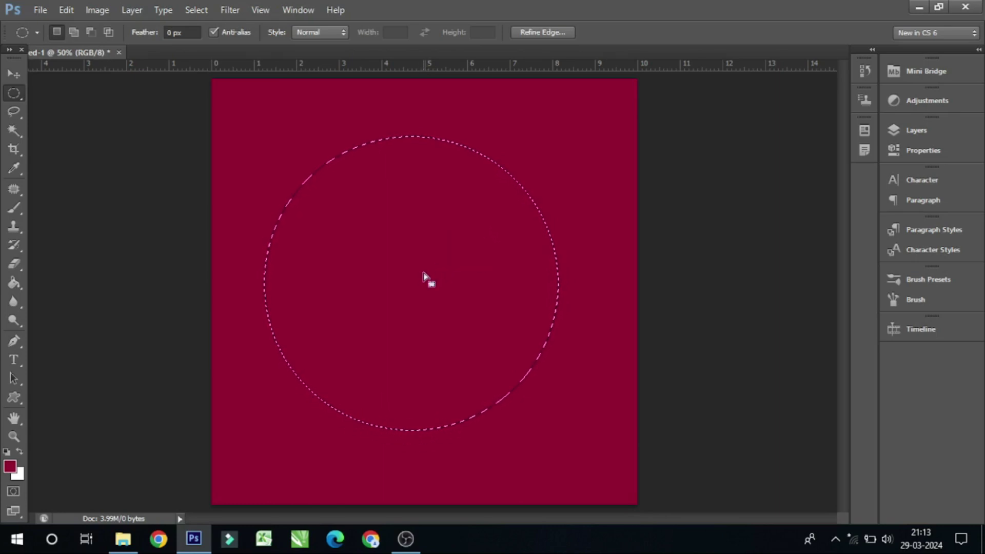
pyautogui.rightClick(403, 198)
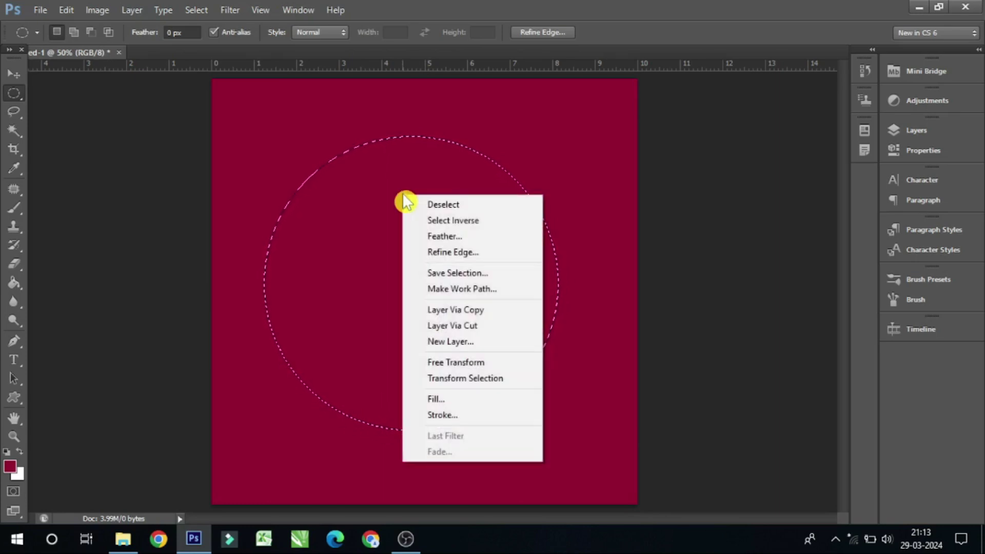
pyautogui.rightClick(385, 204)
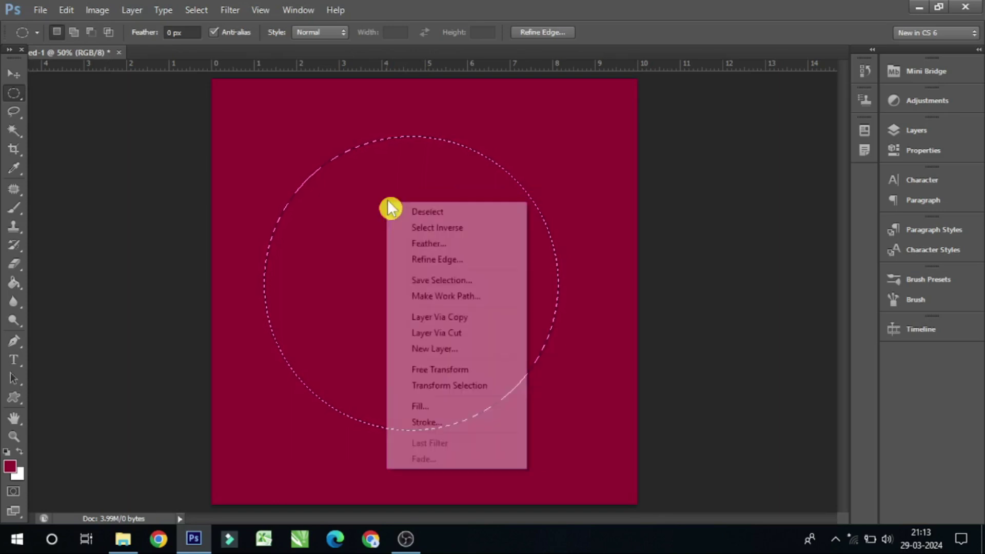
pyautogui.click(416, 246)
pyautogui.write('200')
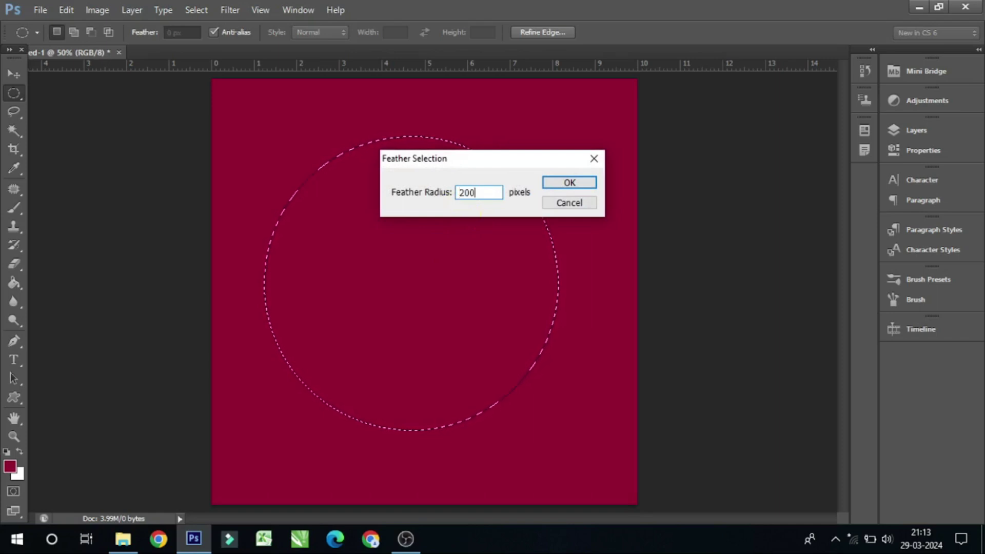
pyautogui.click(564, 184)
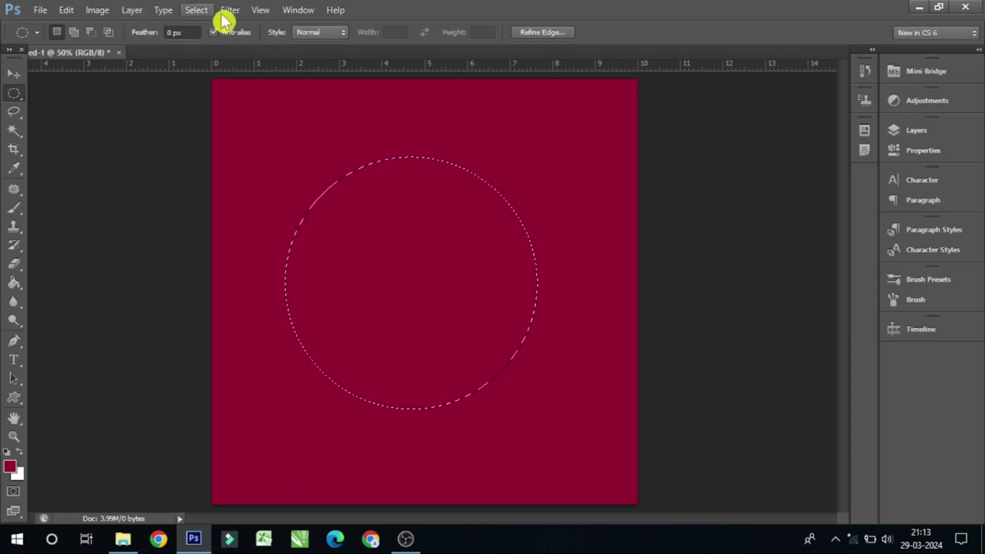
# - Invert the selection and show the Layers panel
pyautogui.click(201, 11)
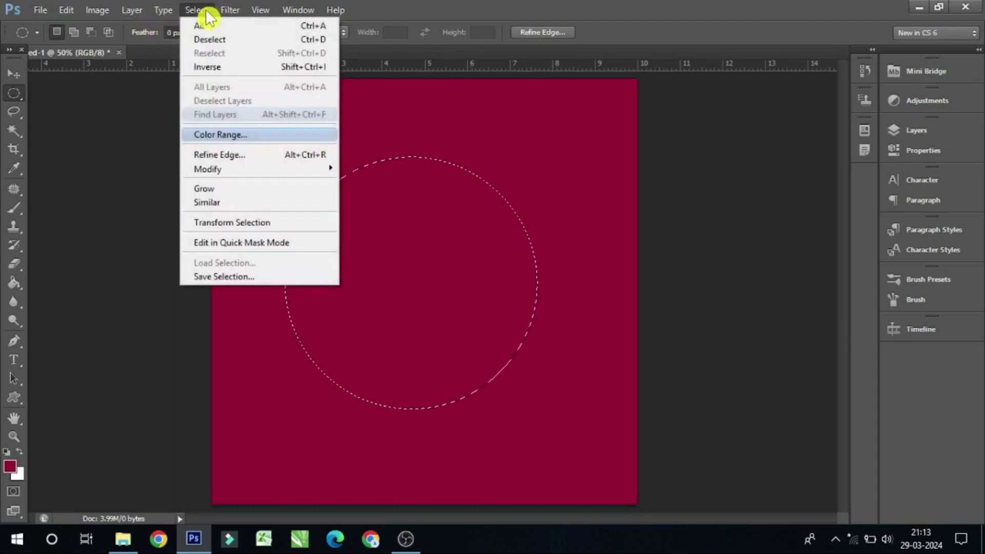
pyautogui.click(218, 68)
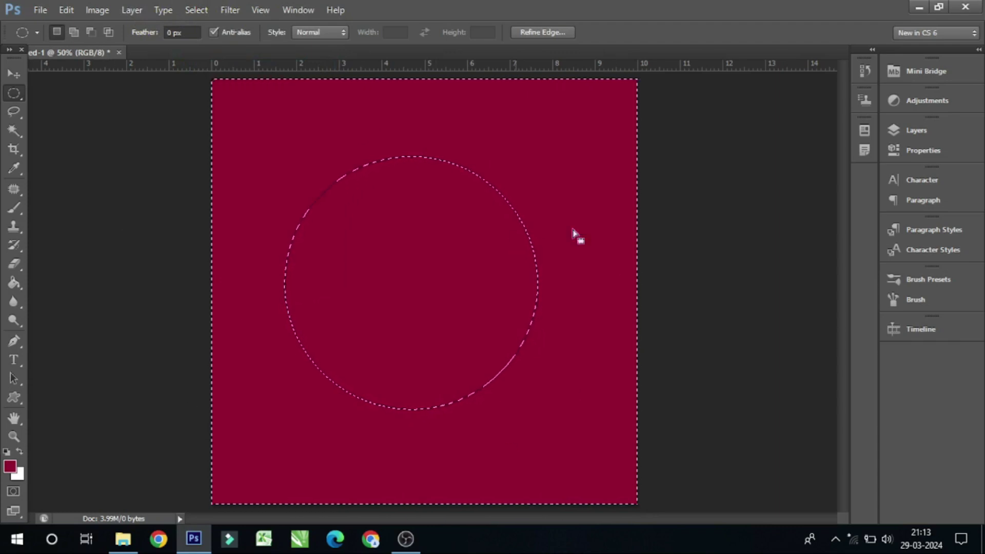
pyautogui.click(921, 135)
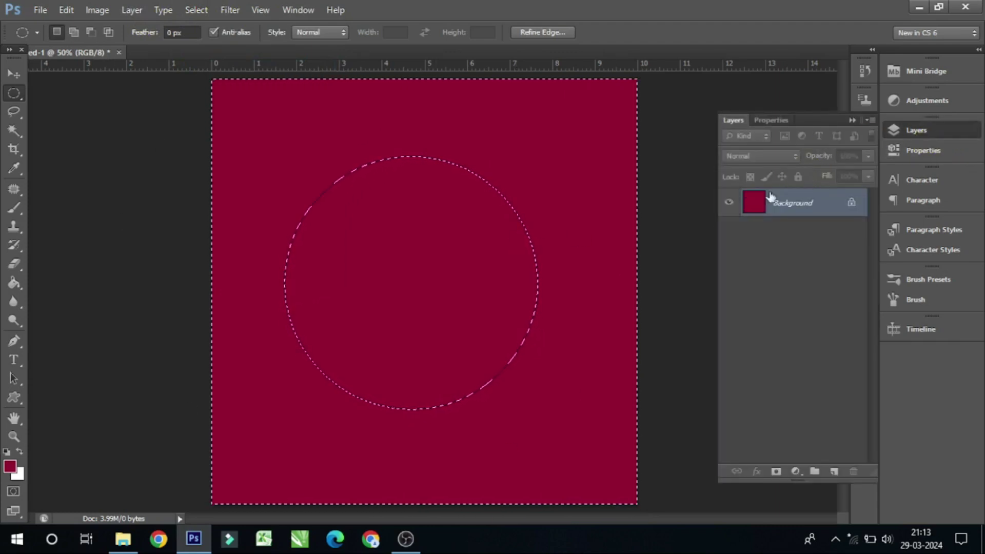
# - Add a new layer and set the foreground colour to black
pyautogui.click(834, 472)
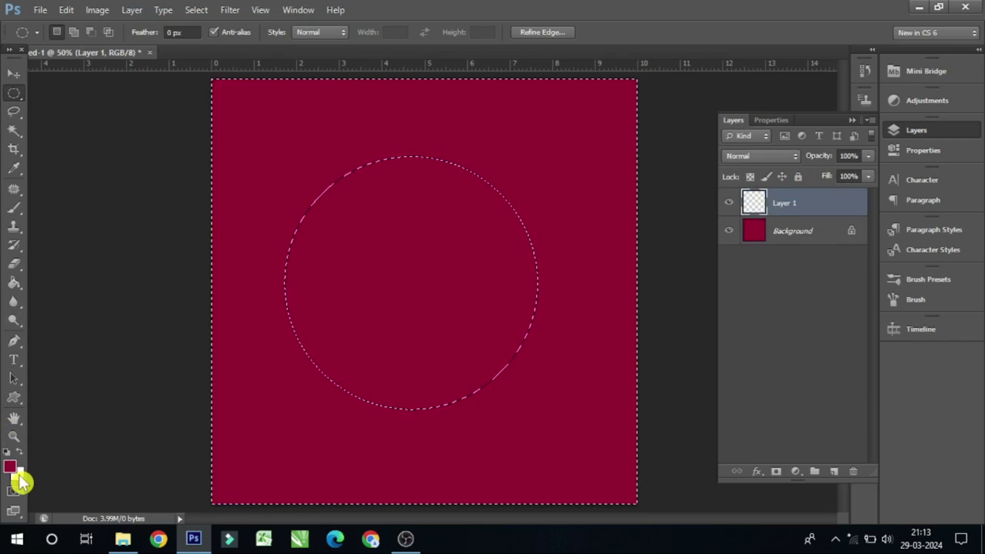
pyautogui.click(10, 467)
pyautogui.click(535, 375)
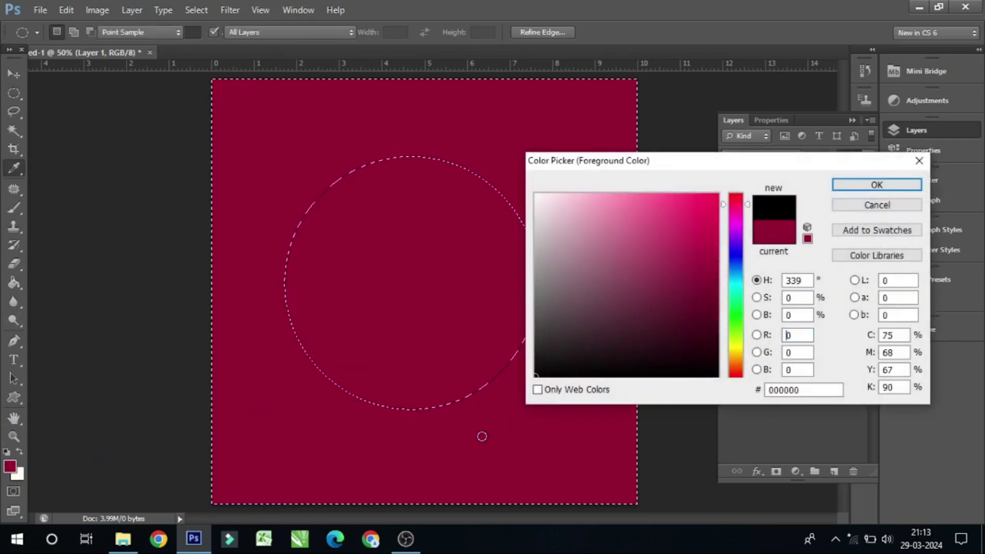
pyautogui.click(858, 185)
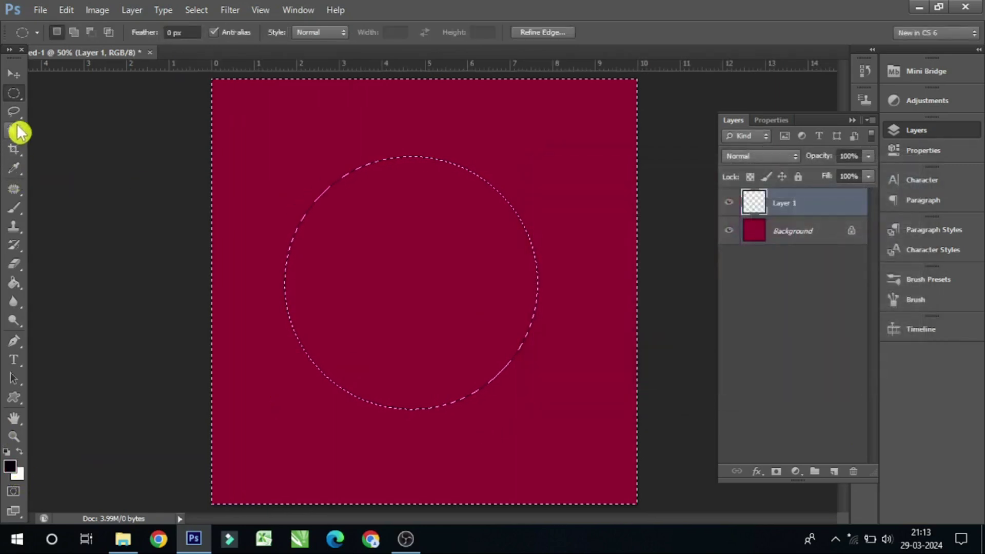
# - Fill the area outside the circle with black, then deselect
pyautogui.click(13, 285)
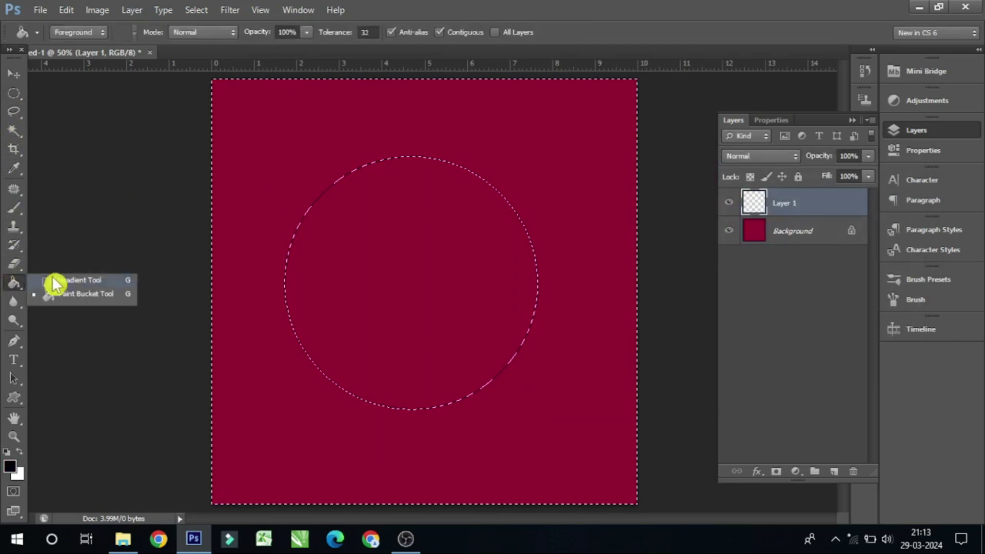
pyautogui.click(77, 299)
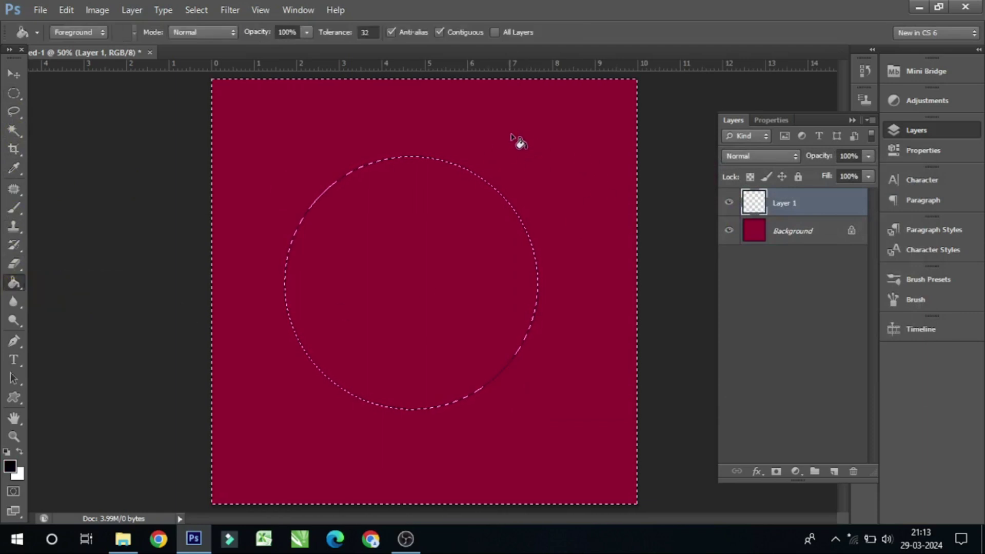
pyautogui.click(565, 135)
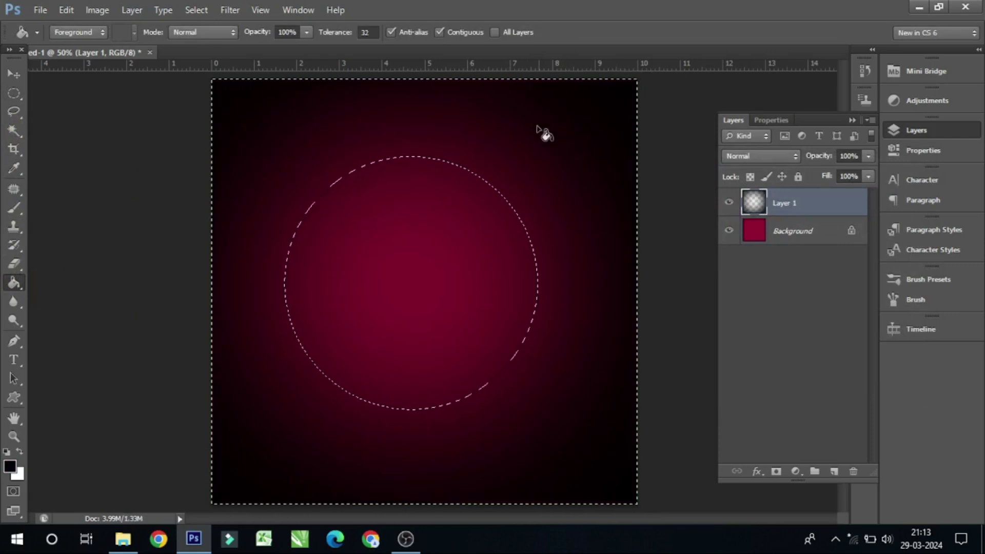
pyautogui.click(196, 10)
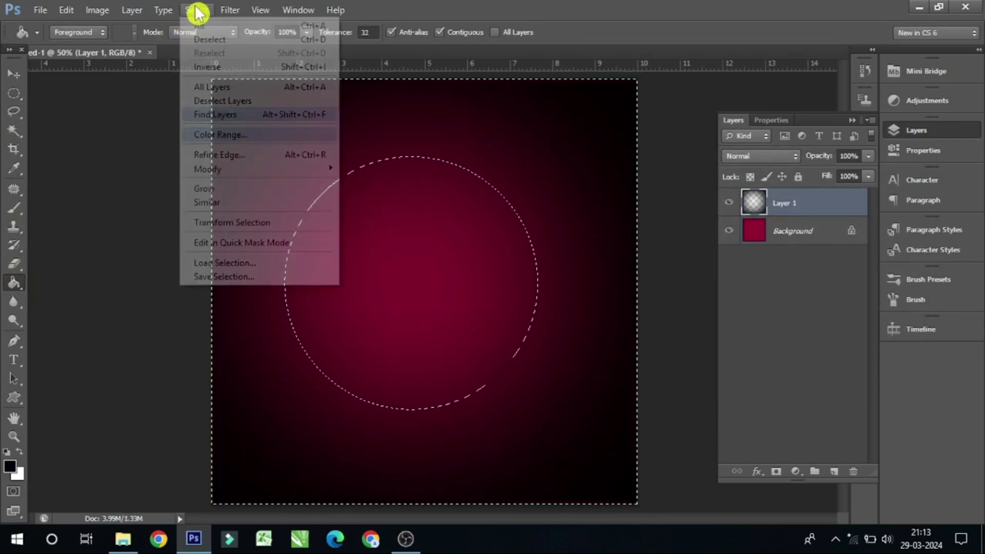
pyautogui.click(204, 40)
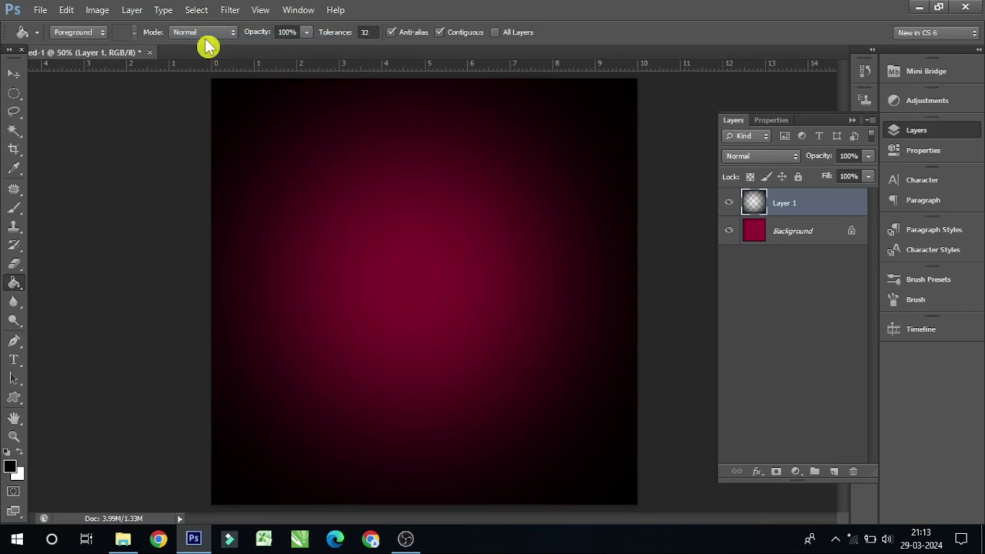
# - Scale the vignette layer to about 166% past the canvas edges and set its opacity to 50%
pyautogui.click(66, 10)
pyautogui.click(180, 267)
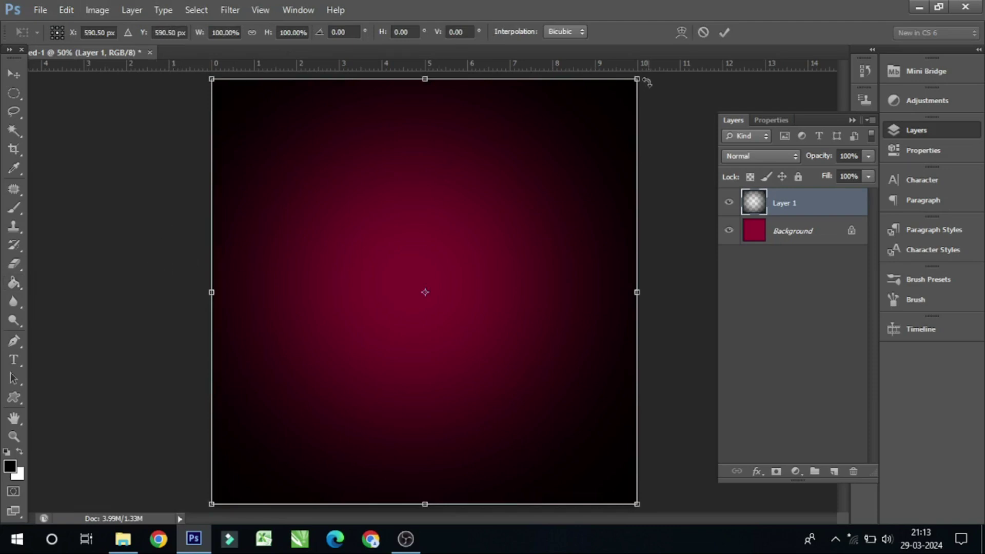
pyautogui.moveTo(636, 78); pyautogui.dragTo(846, 9)
pyautogui.click(729, 37)
pyautogui.press('g')
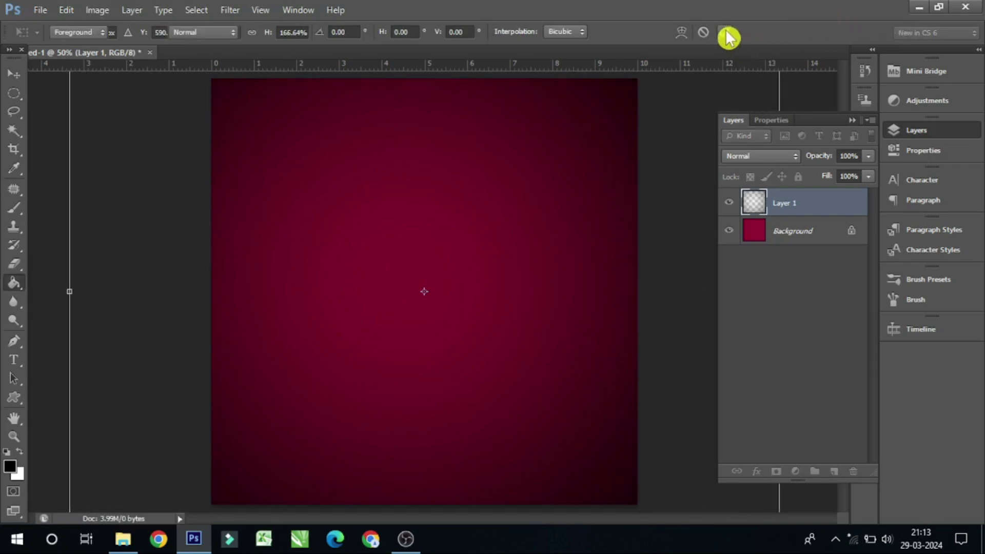
pyautogui.click(724, 32)
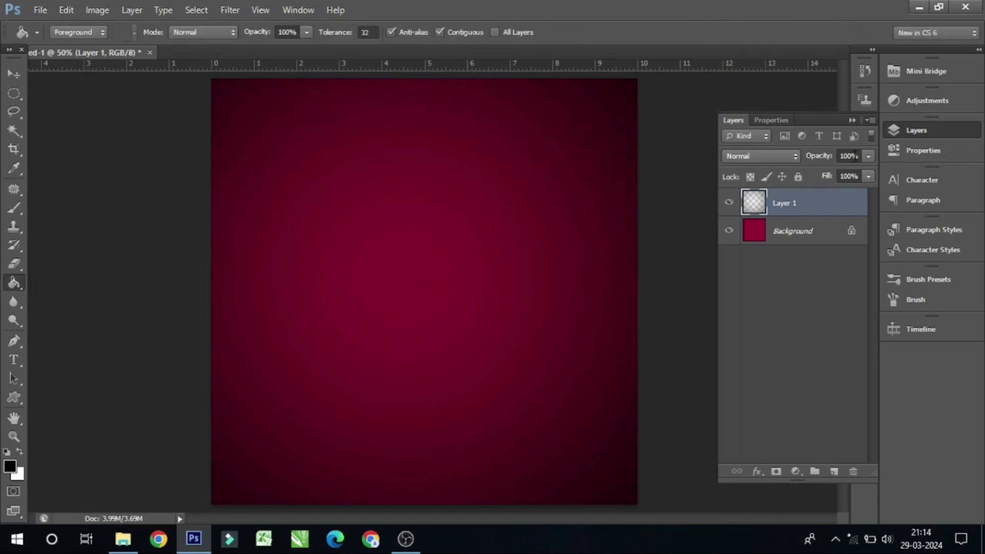
pyautogui.write('5')
pyautogui.write('0')
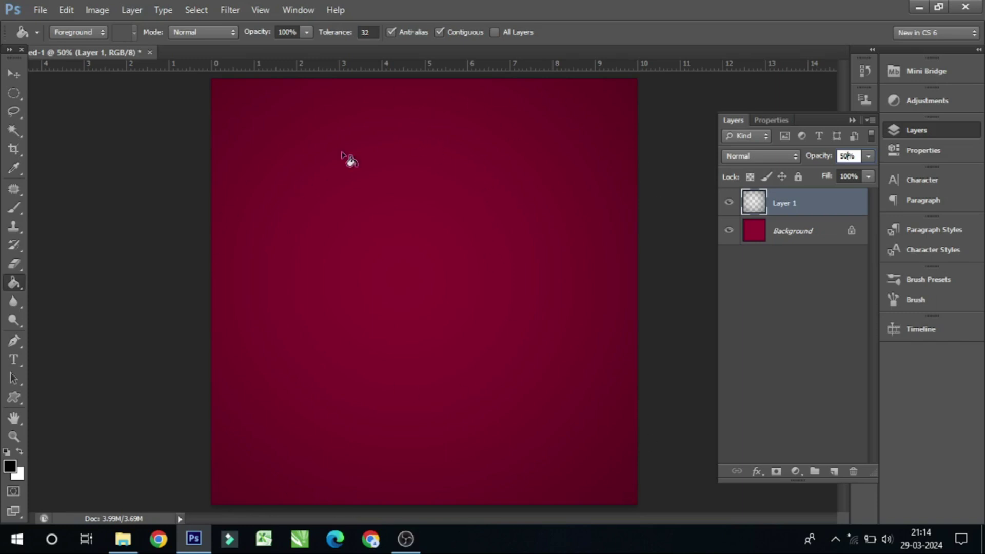
pyautogui.click(14, 75)
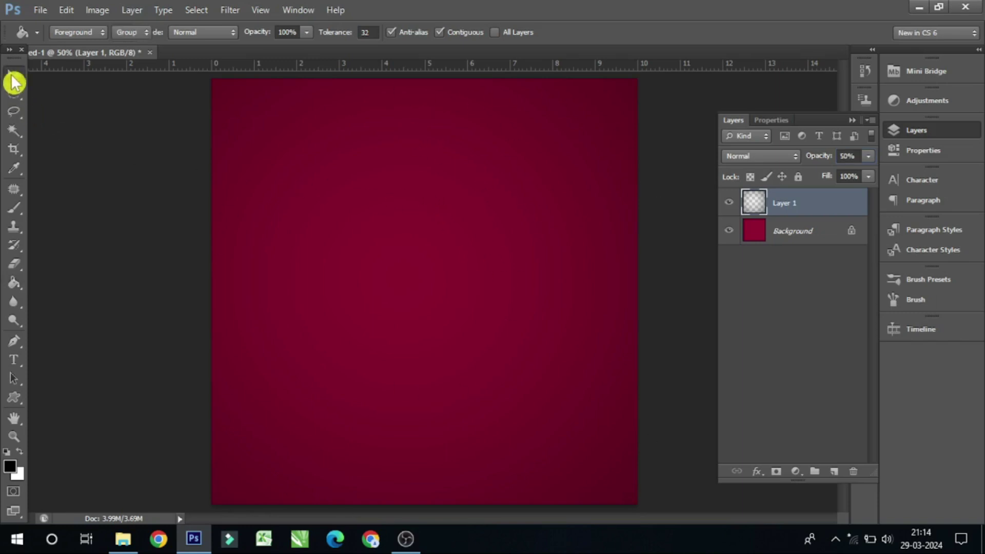
# - Select the five Poster 002 images (awan, bedug, ketupat, link, mosque) and drag them into Photoshop
pyautogui.click(123, 539)
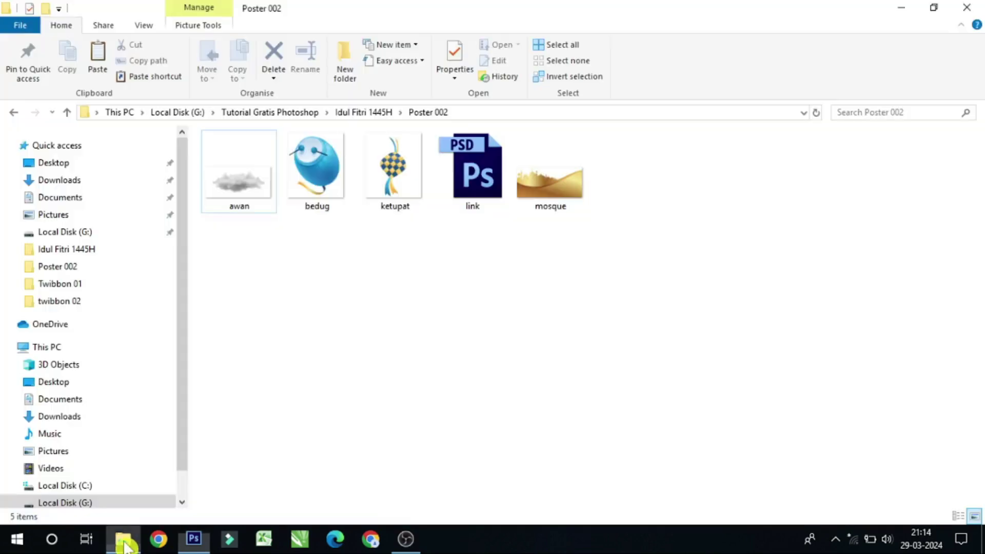
pyautogui.moveTo(242, 271)
pyautogui.mouseDown()
pyautogui.moveTo(646, 137)
pyautogui.moveTo(644, 191)
pyautogui.mouseUp()
pyautogui.moveTo(676, 285)
pyautogui.mouseDown()
pyautogui.moveTo(220, 136)
pyautogui.moveTo(228, 189)
pyautogui.moveTo(328, 441)
pyautogui.mouseUp()
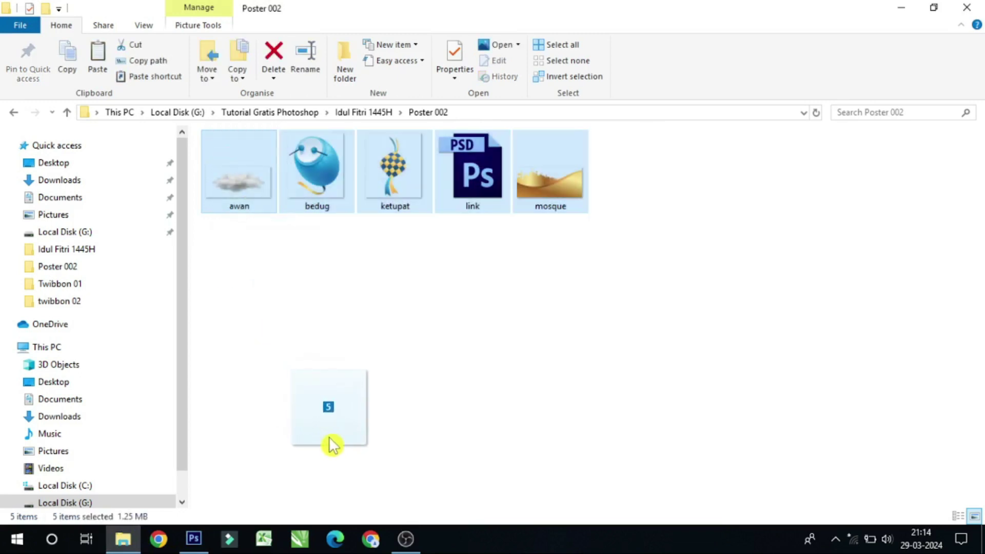
pyautogui.moveTo(328, 441)
pyautogui.mouseDown()
pyautogui.moveTo(283, 419)
pyautogui.moveTo(193, 507)
pyautogui.moveTo(255, 299)
pyautogui.moveTo(259, 55)
pyautogui.moveTo(192, 60)
pyautogui.moveTo(229, 55)
pyautogui.mouseUp()
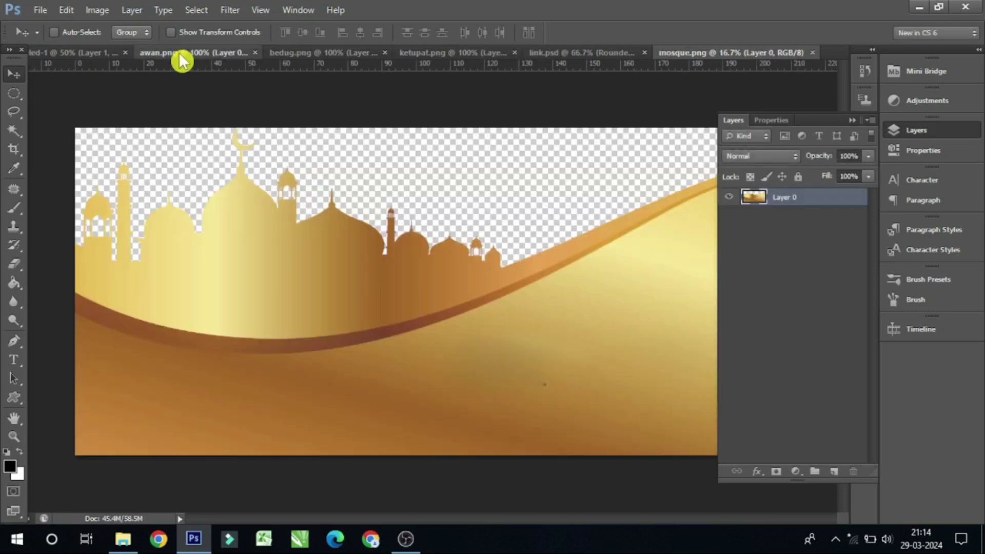
# - Check the awan, Untitled-1 and mosque.png document tabs
pyautogui.click(179, 54)
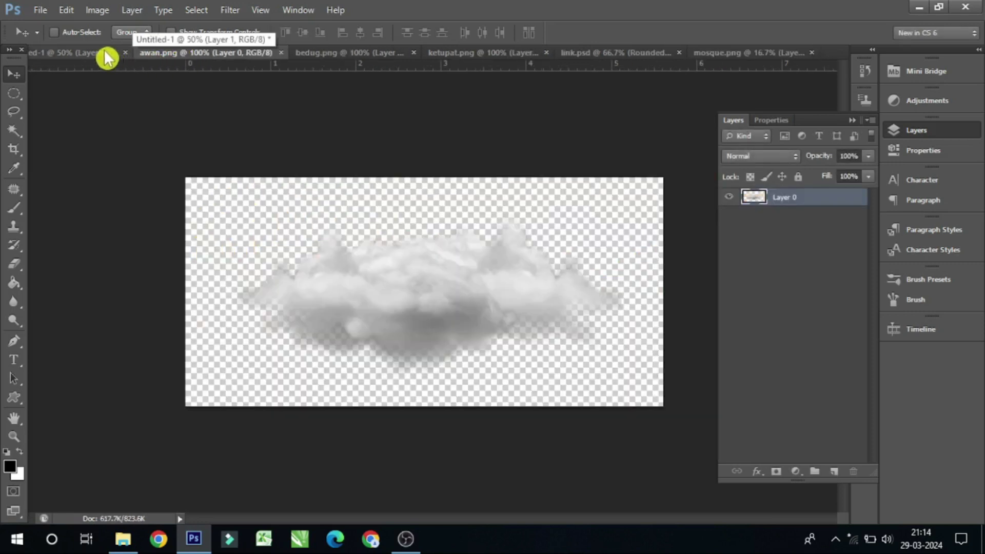
pyautogui.click(89, 56)
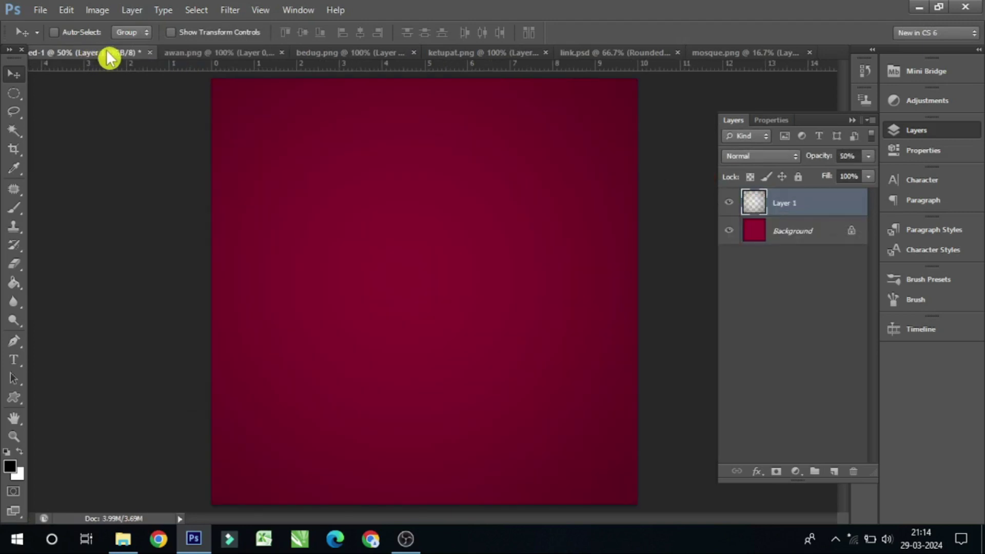
pyautogui.click(717, 61)
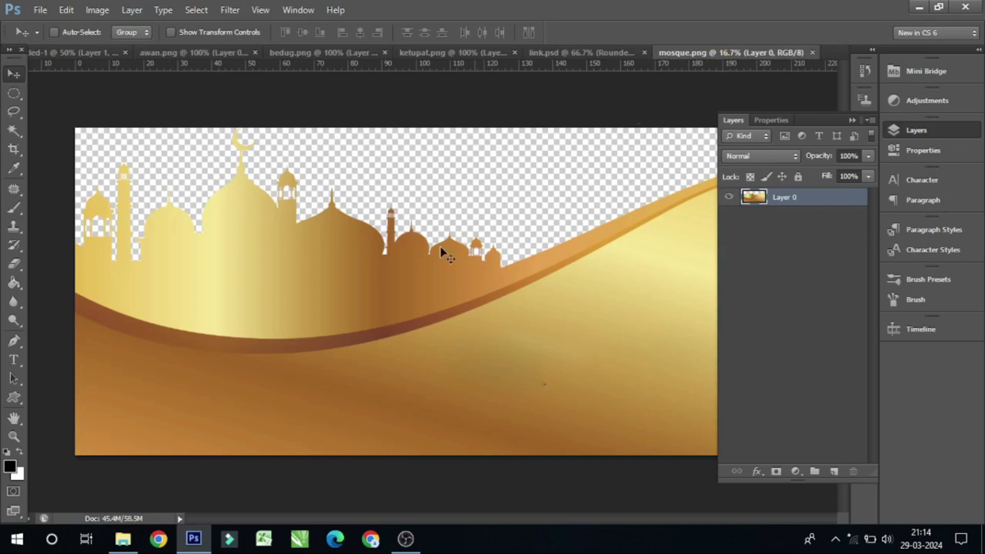
# - Select the mosque skyline and move it onto the Untitled-1 poster
pyautogui.click(14, 93)
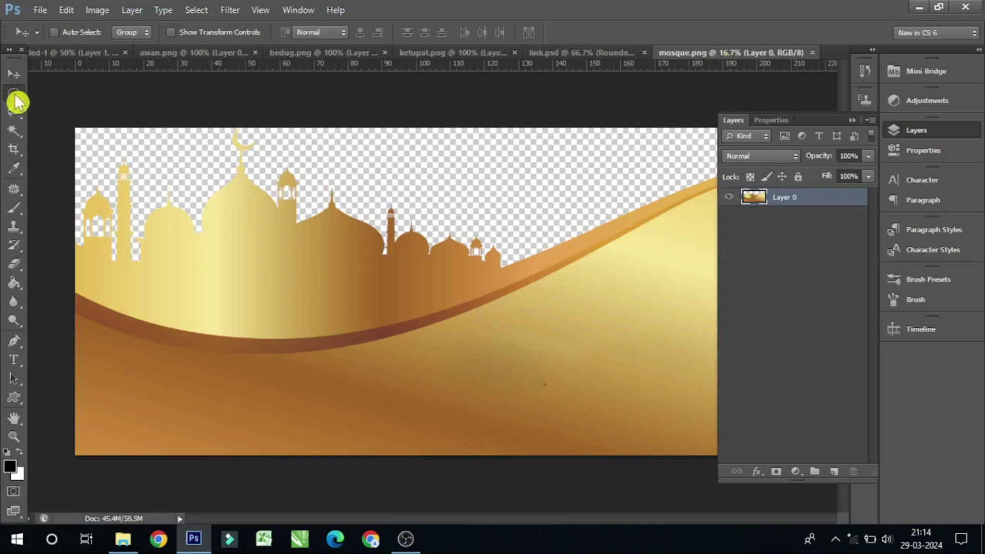
pyautogui.click(74, 96)
pyautogui.moveTo(75, 129)
pyautogui.mouseDown()
pyautogui.moveTo(538, 333)
pyautogui.moveTo(5, 135)
pyautogui.mouseUp()
pyautogui.click(13, 75)
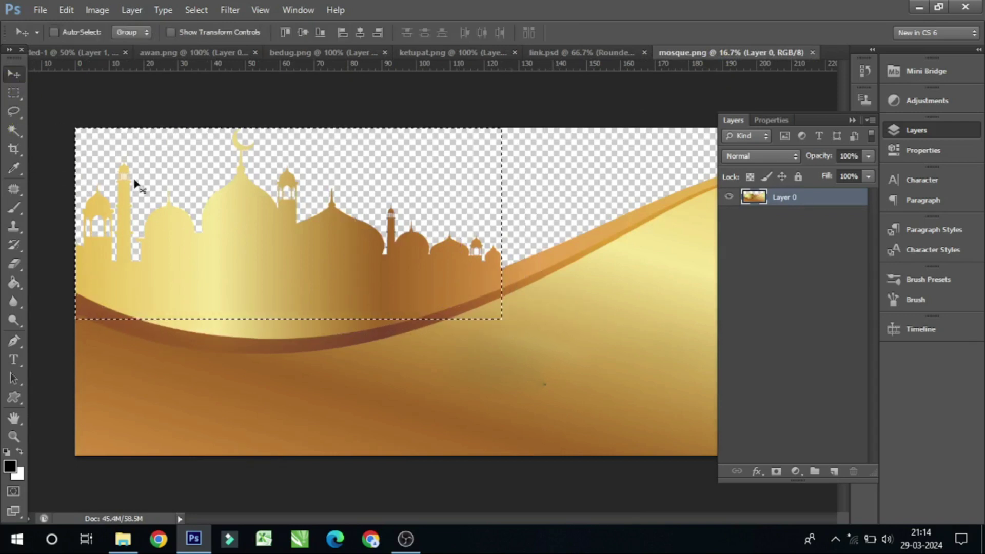
pyautogui.moveTo(207, 237)
pyautogui.mouseDown()
pyautogui.moveTo(77, 90)
pyautogui.moveTo(65, 55)
pyautogui.moveTo(310, 302)
pyautogui.moveTo(366, 337)
pyautogui.mouseUp()
# - Free Transform the mosque to span the poster width along its bottom edge
pyautogui.click(66, 10)
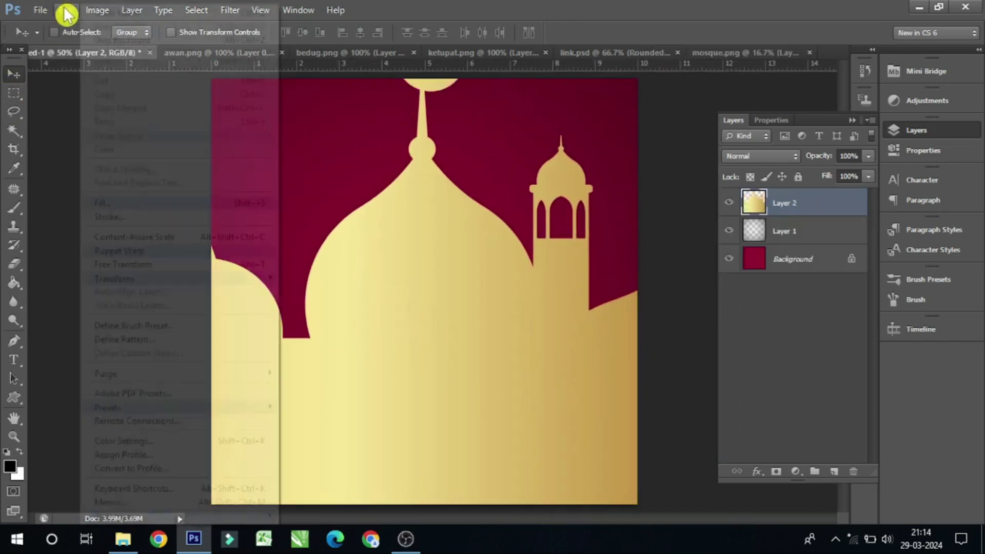
pyautogui.click(214, 263)
pyautogui.moveTo(281, 165); pyautogui.dragTo(358, 239)
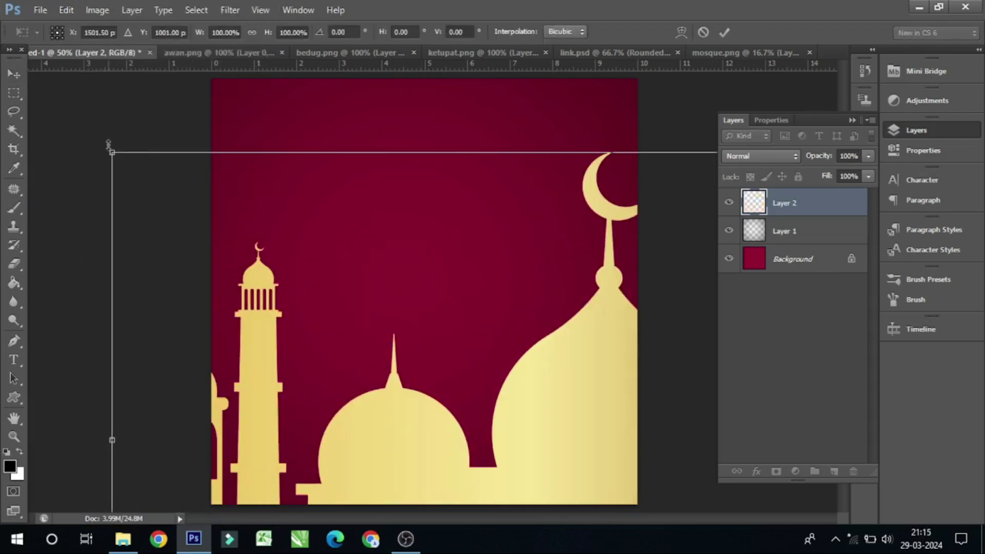
pyautogui.moveTo(113, 153); pyautogui.dragTo(547, 347)
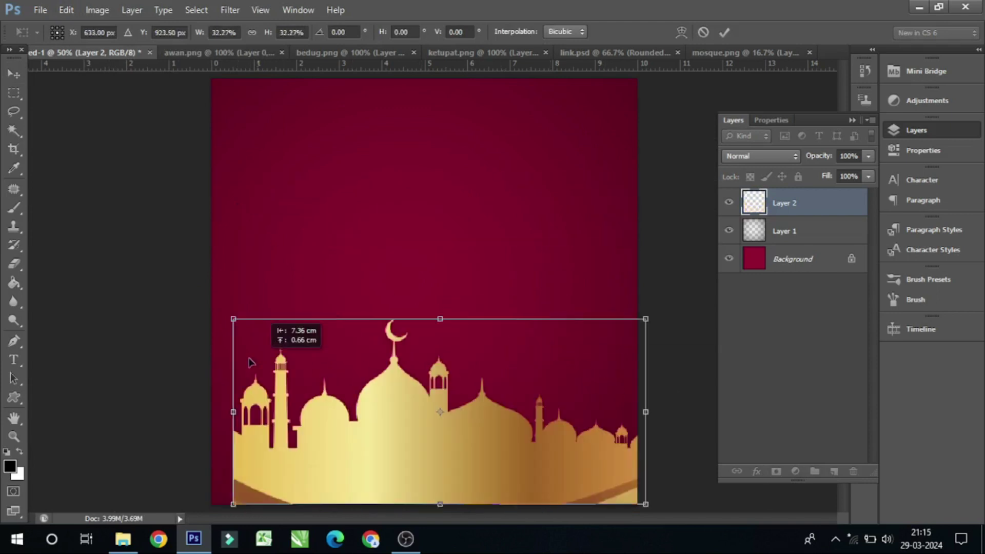
pyautogui.moveTo(586, 393); pyautogui.dragTo(228, 364)
pyautogui.moveTo(604, 318); pyautogui.dragTo(584, 326)
pyautogui.moveTo(505, 396); pyautogui.dragTo(503, 429)
pyautogui.moveTo(585, 354); pyautogui.dragTo(675, 314)
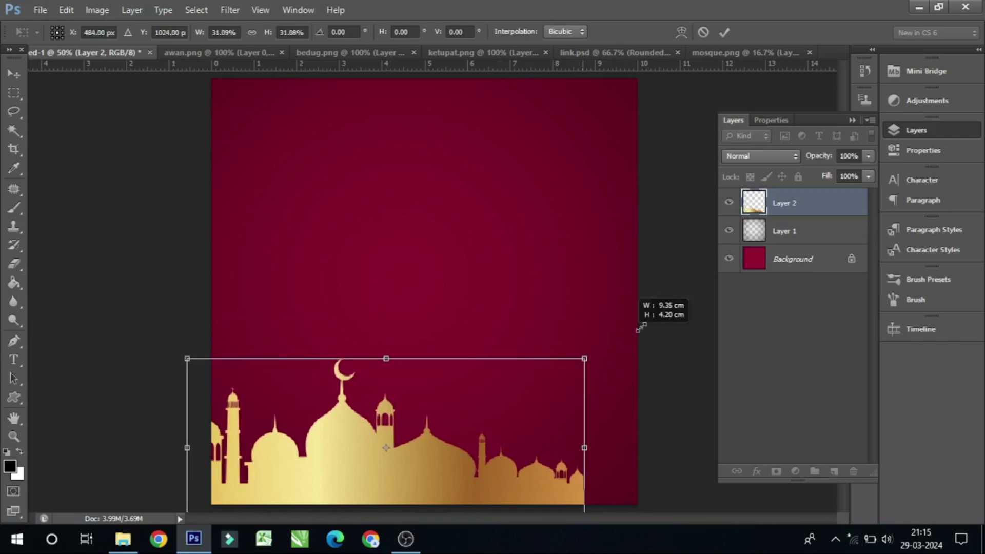
pyautogui.moveTo(501, 387); pyautogui.dragTo(505, 401)
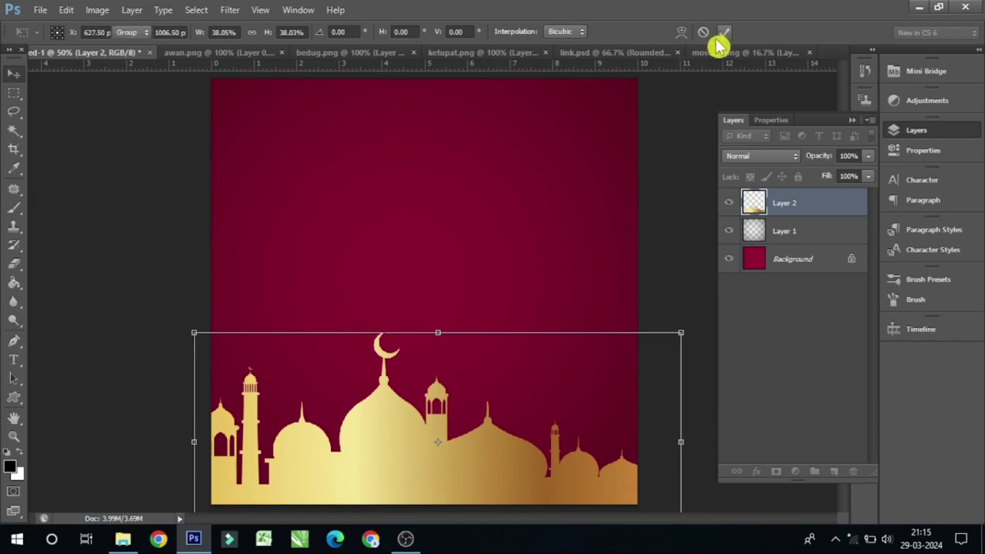
pyautogui.moveTo(518, 391); pyautogui.dragTo(515, 410)
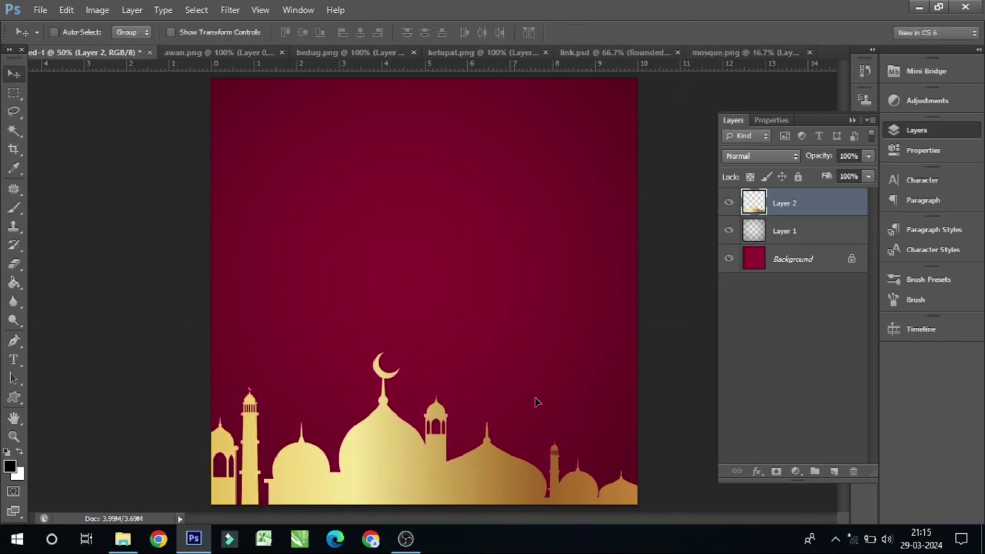
# - Duplicate Layer 2 and shift the original mosque up and left
pyautogui.rightClick(803, 202)
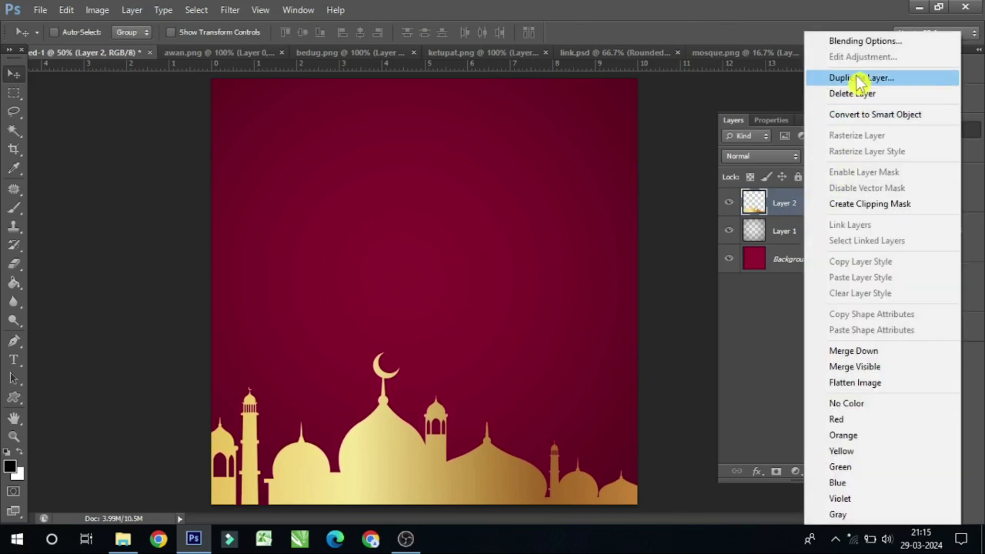
pyautogui.click(820, 77)
pyautogui.click(639, 161)
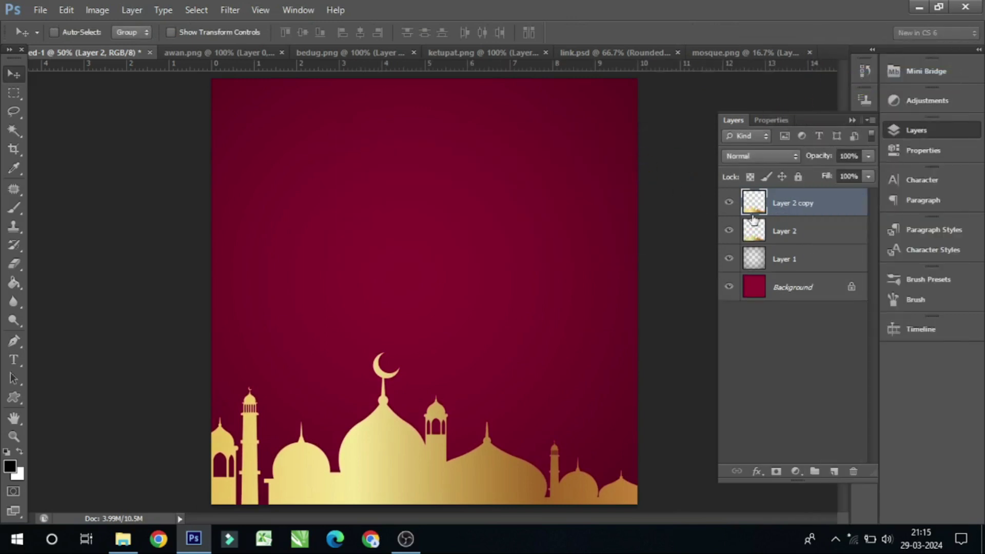
pyautogui.click(782, 231)
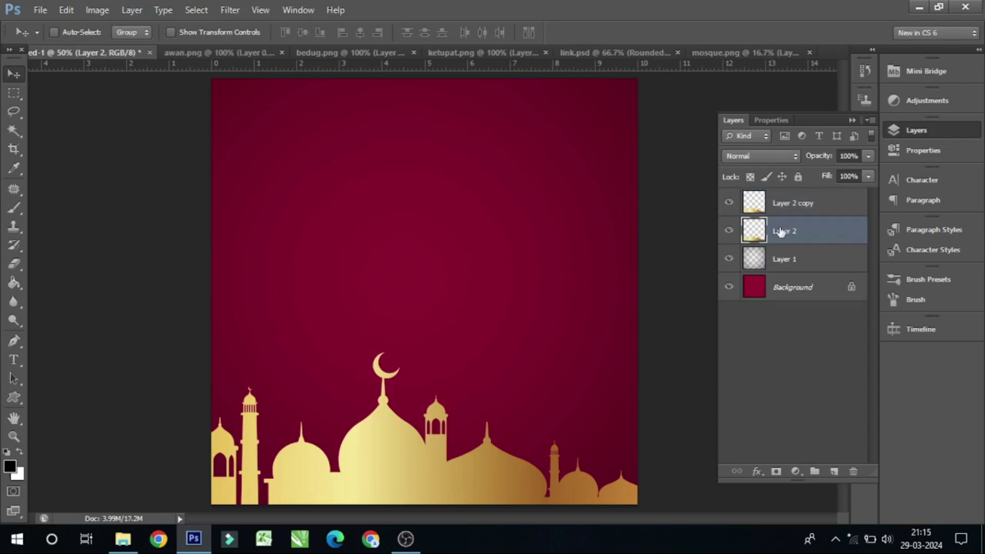
pyautogui.moveTo(418, 476); pyautogui.dragTo(362, 446)
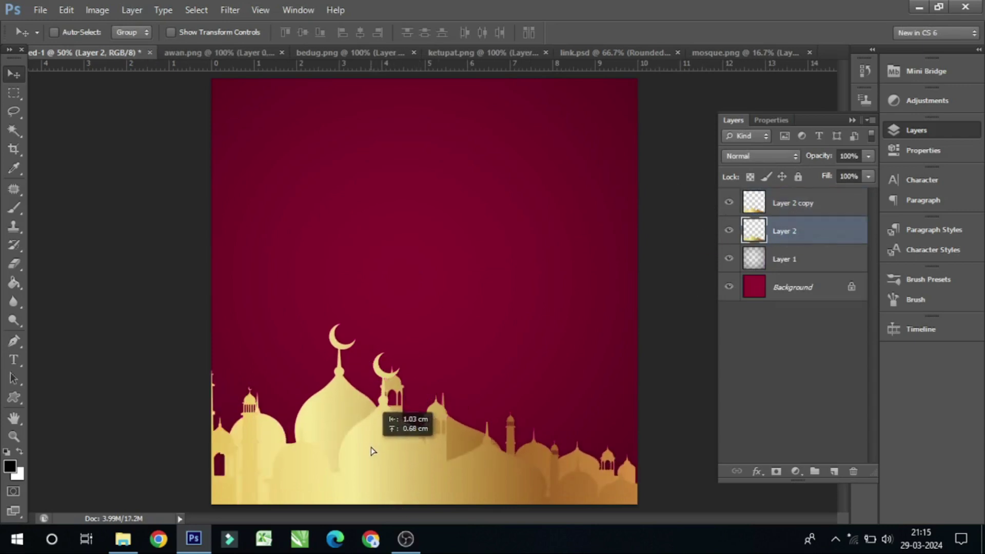
pyautogui.moveTo(362, 446); pyautogui.dragTo(356, 444)
# - Recolour the back mosque pink-magenta with Hue/Saturation Hue -93
pyautogui.click(97, 10)
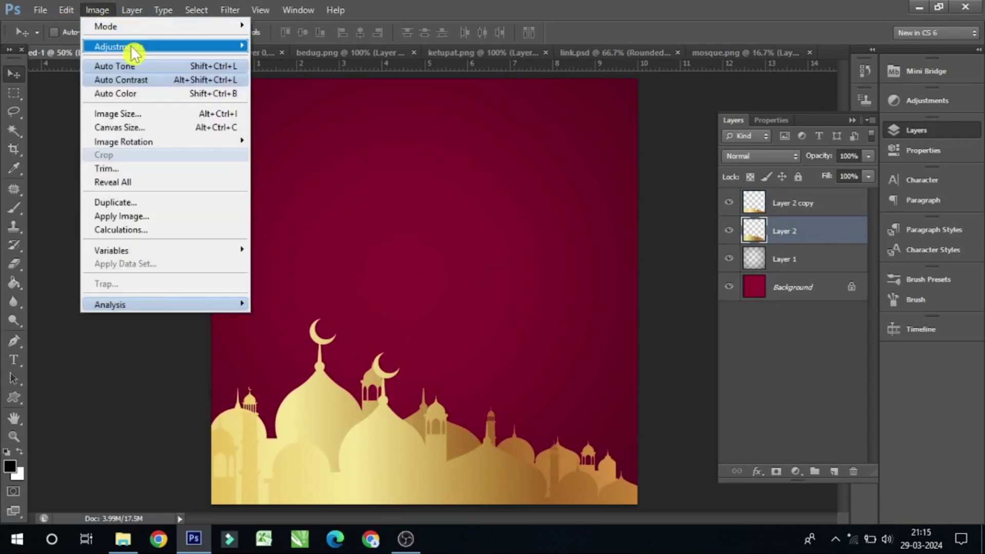
pyautogui.click(359, 127)
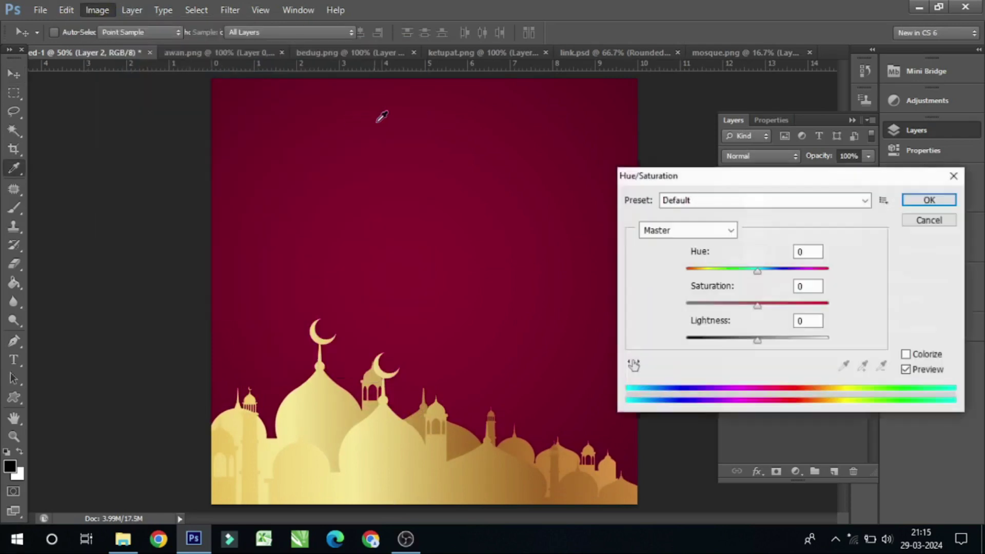
pyautogui.moveTo(771, 272)
pyautogui.mouseDown()
pyautogui.moveTo(836, 278)
pyautogui.moveTo(710, 273)
pyautogui.mouseUp()
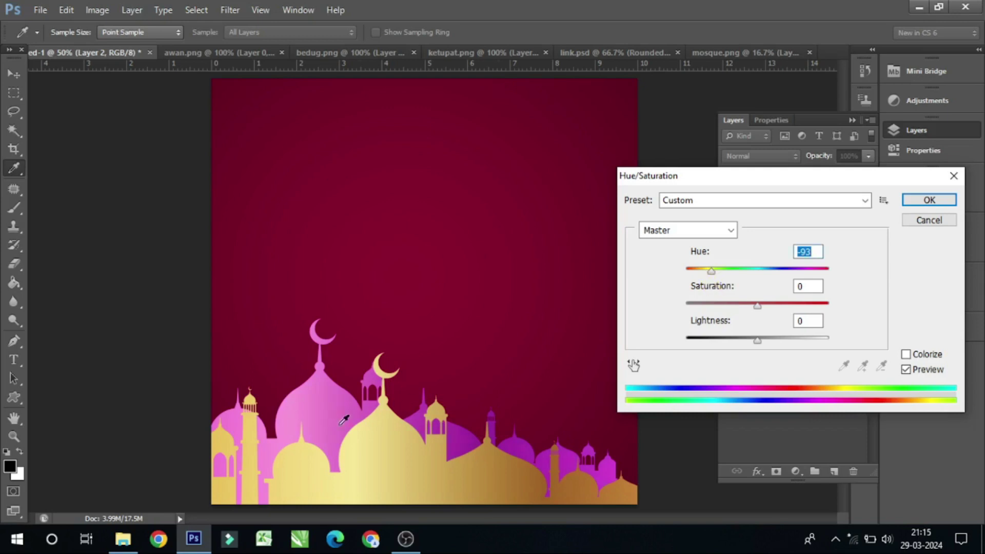
pyautogui.click(947, 201)
pyautogui.click(948, 208)
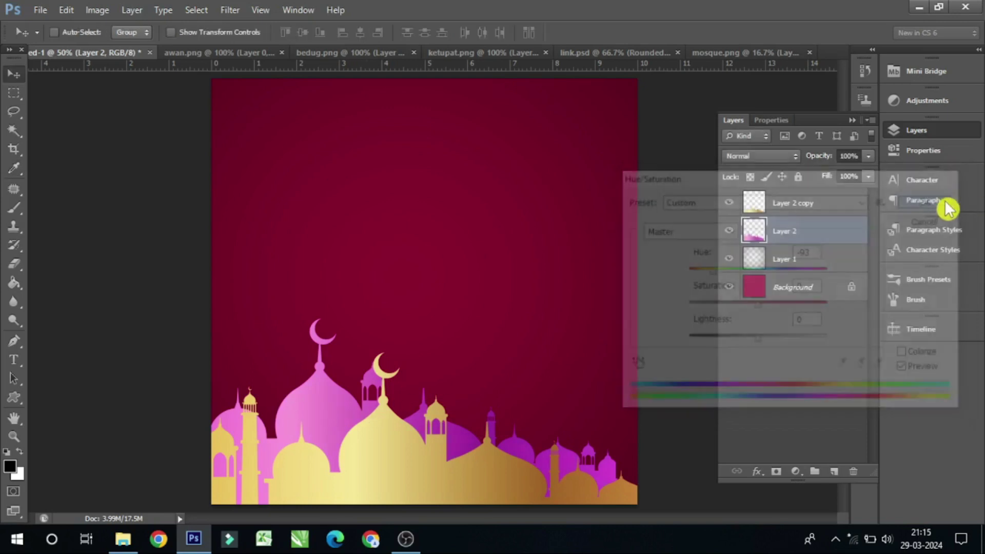
# - Duplicate the pink mosque layer and move the original copy to the right
pyautogui.rightClick(787, 234)
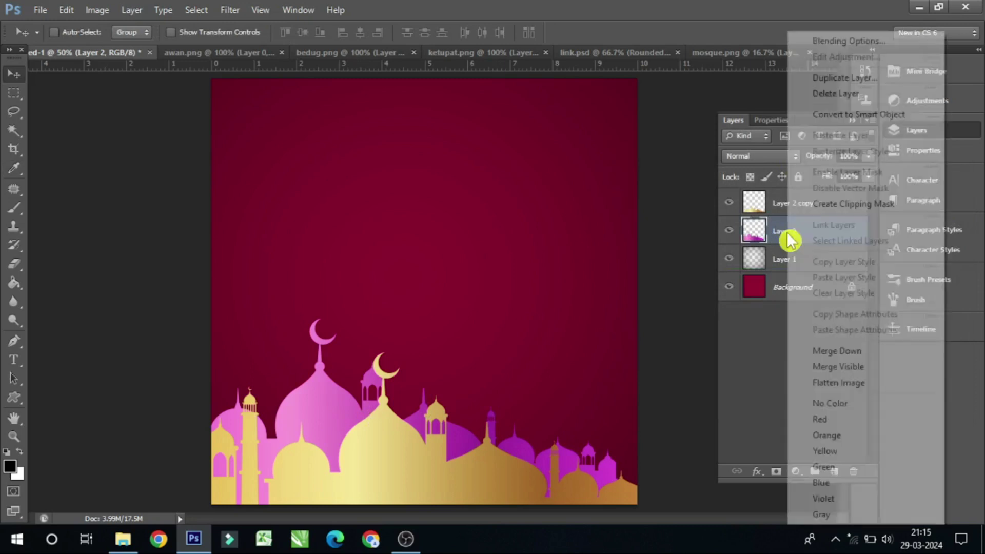
pyautogui.click(851, 79)
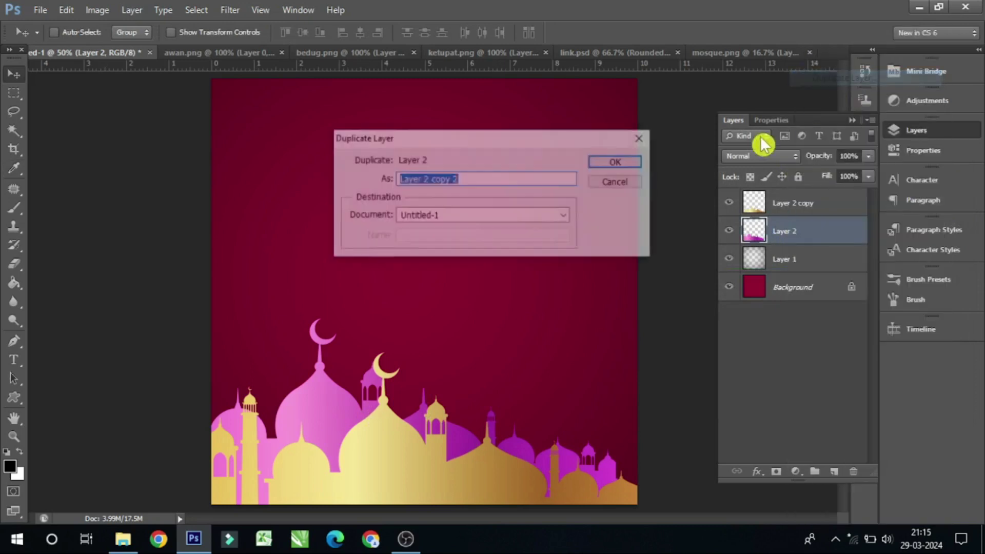
pyautogui.click(615, 161)
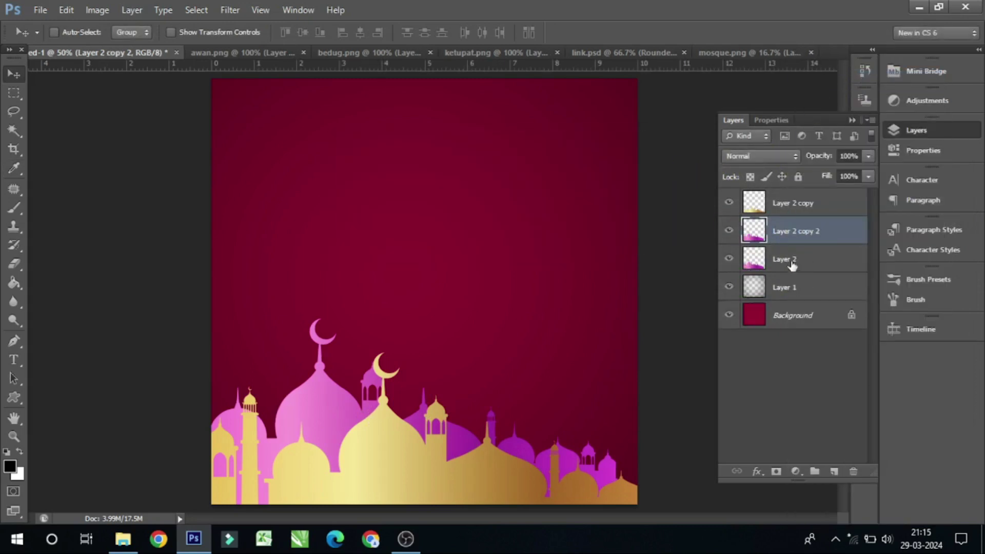
pyautogui.click(783, 260)
pyautogui.moveTo(392, 428)
pyautogui.mouseDown()
pyautogui.moveTo(550, 430)
pyautogui.moveTo(541, 428)
pyautogui.mouseUp()
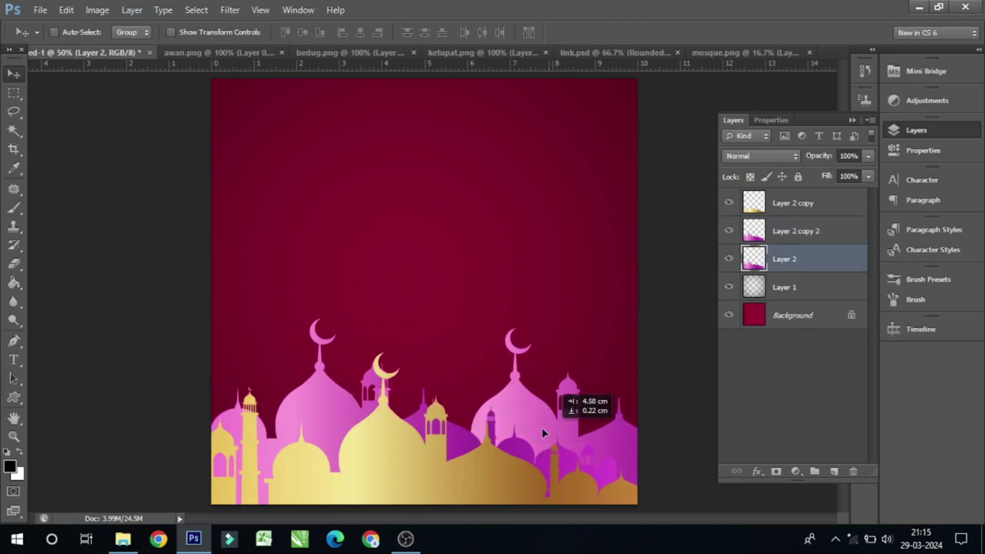
pyautogui.rightClick(322, 411)
pyautogui.click(500, 395)
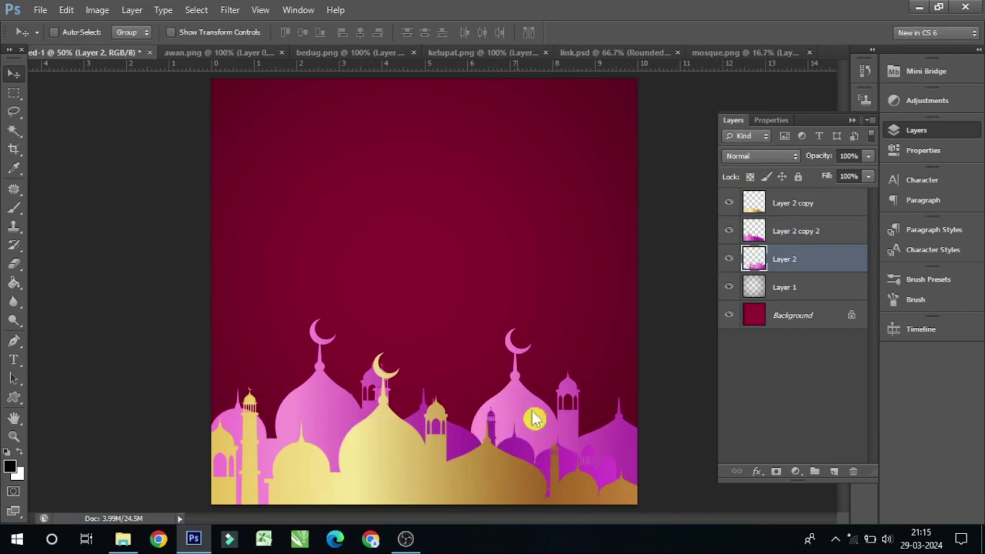
pyautogui.moveTo(527, 414); pyautogui.dragTo(525, 414)
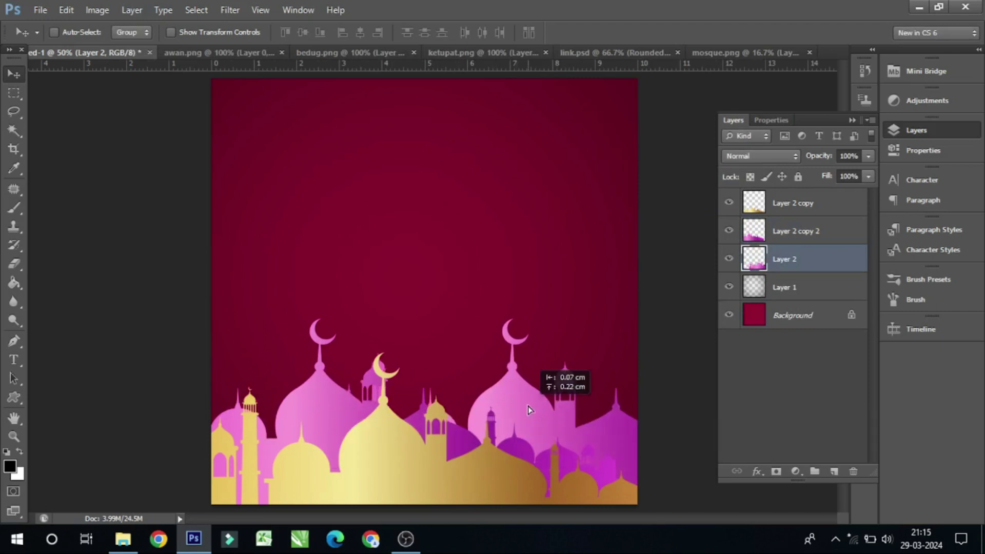
# - Turn the right-hand mosque lime green with Hue/Saturation Hue about +125
pyautogui.click(98, 11)
pyautogui.moveTo(119, 46)
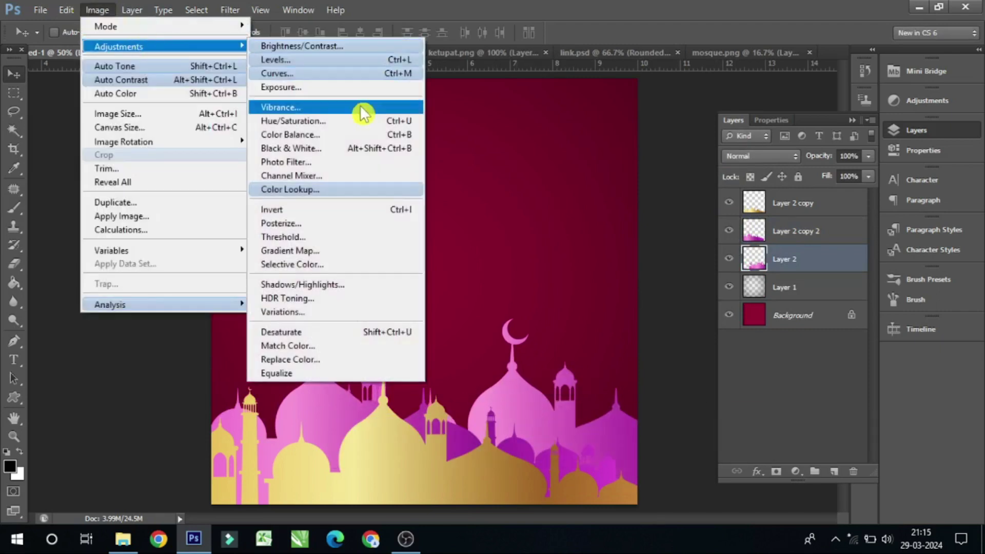
pyautogui.click(362, 121)
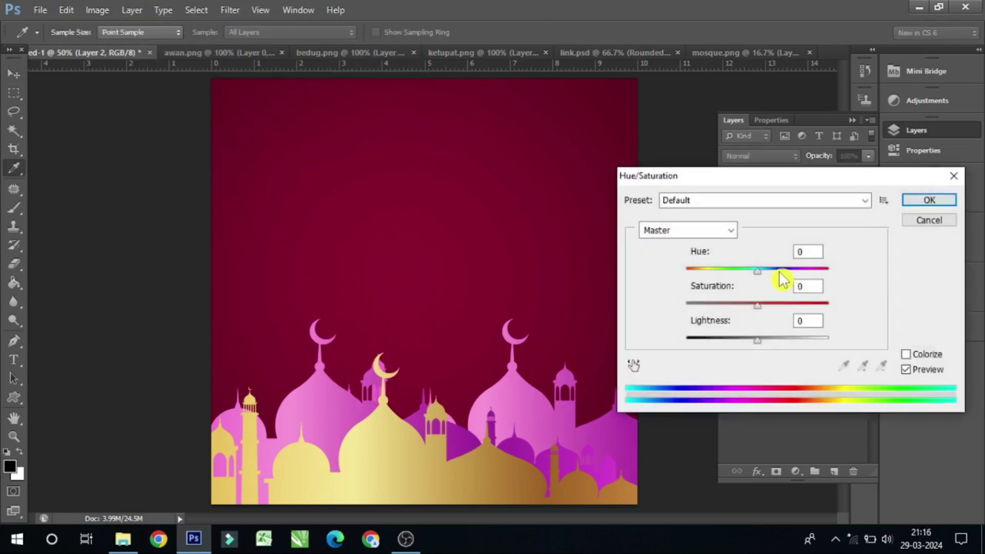
pyautogui.moveTo(779, 270); pyautogui.dragTo(813, 271)
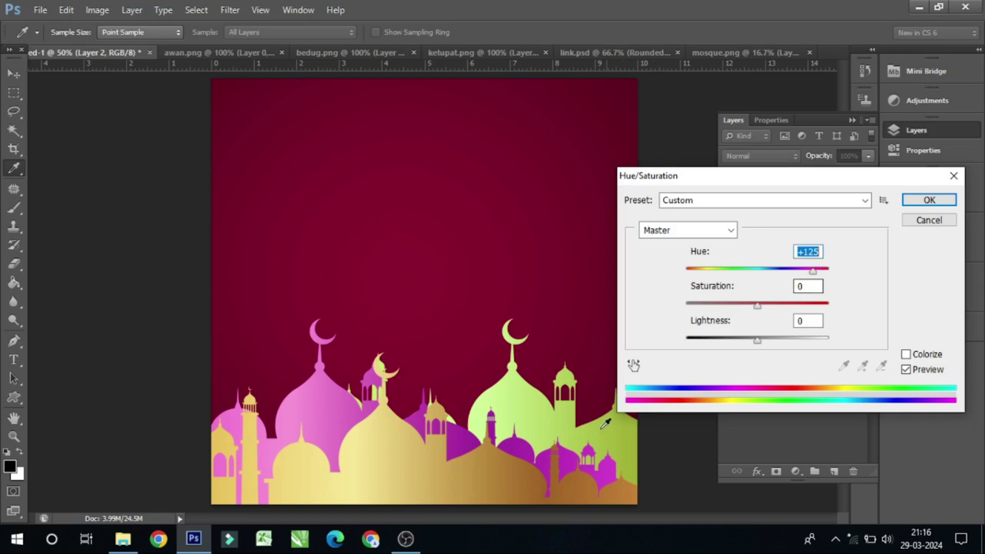
pyautogui.click(929, 200)
pyautogui.press('v')
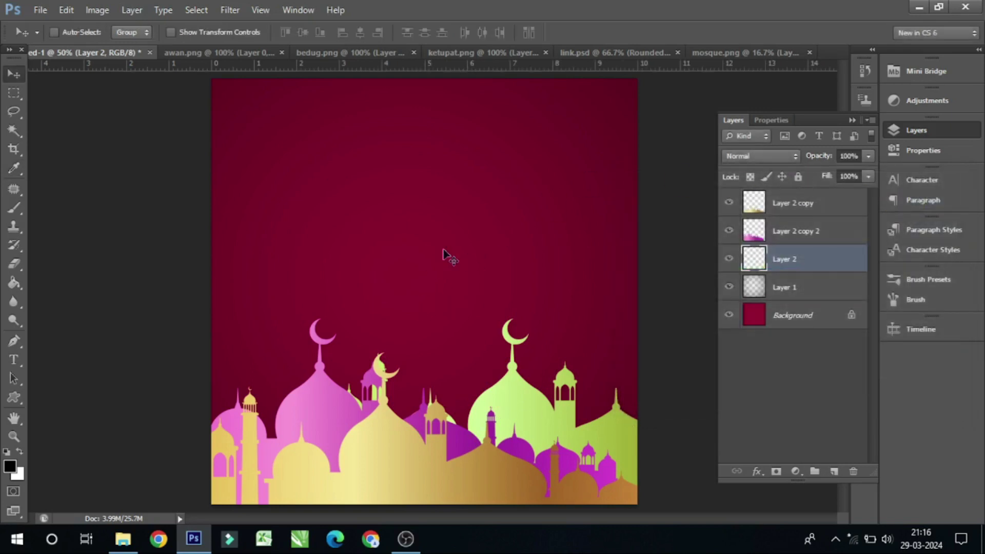
# - Stagger the mosques: pink shifted left, green and gold shifted slightly right
pyautogui.rightClick(327, 415)
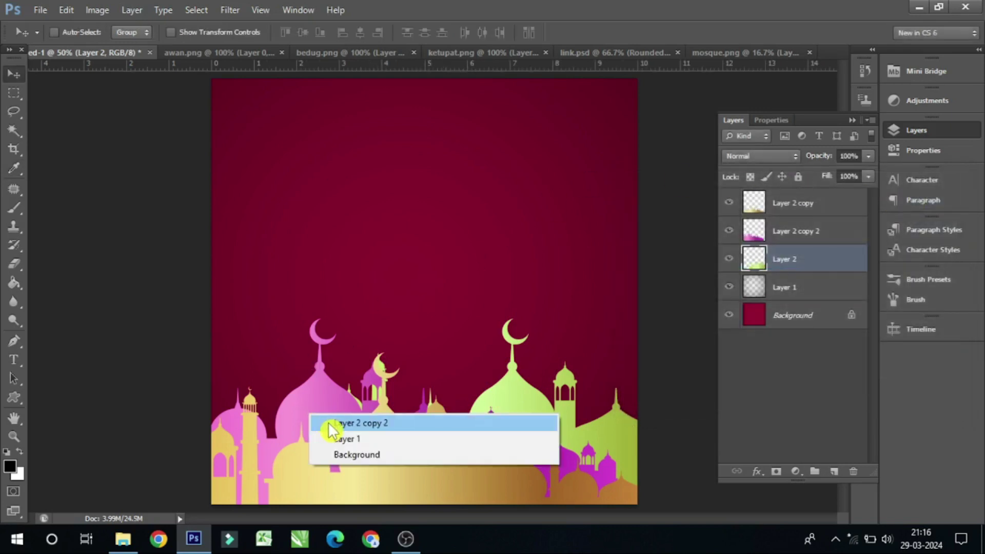
pyautogui.click(328, 423)
pyautogui.moveTo(337, 410)
pyautogui.mouseDown()
pyautogui.moveTo(288, 412)
pyautogui.moveTo(303, 410)
pyautogui.mouseUp()
pyautogui.rightClick(513, 418)
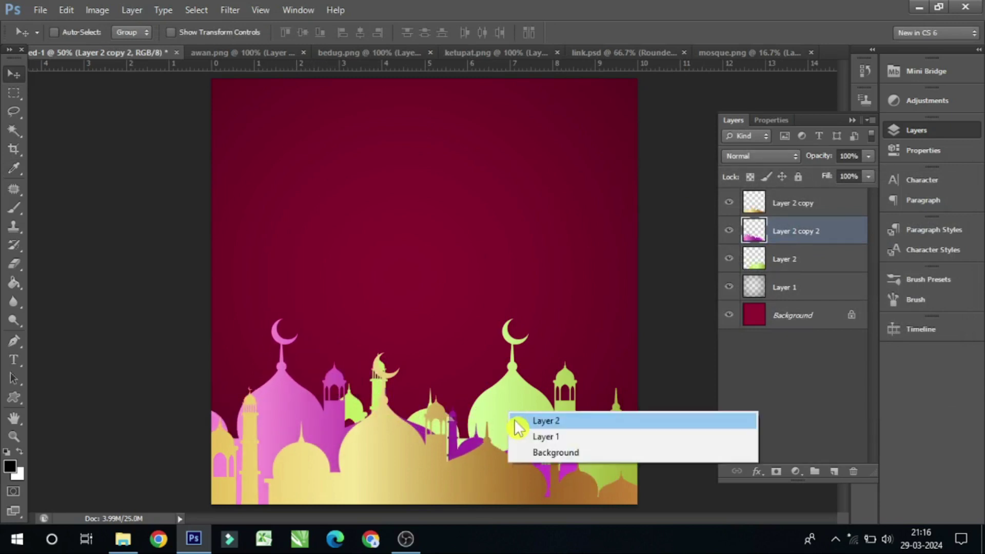
pyautogui.click(516, 421)
pyautogui.moveTo(516, 422); pyautogui.dragTo(529, 422)
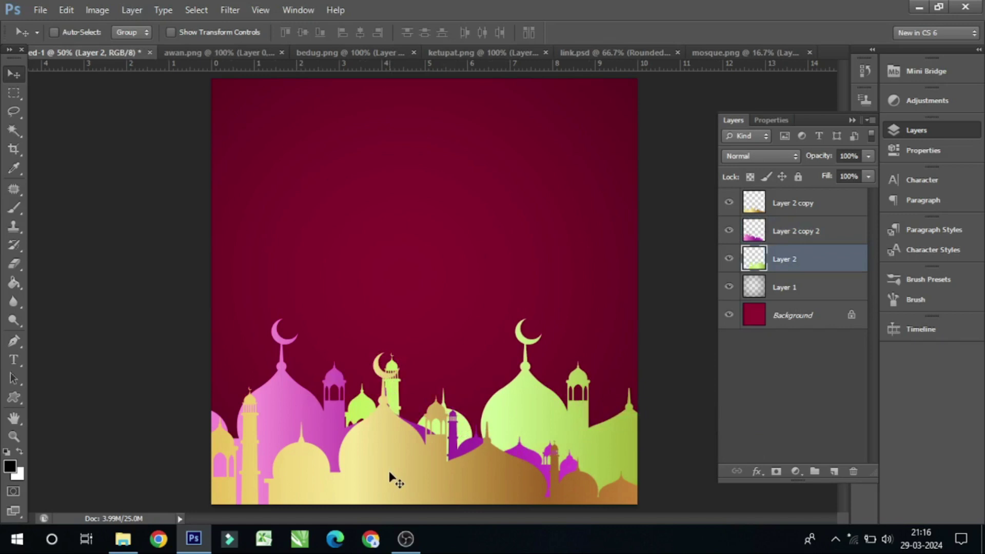
pyautogui.rightClick(407, 475)
pyautogui.click(430, 407)
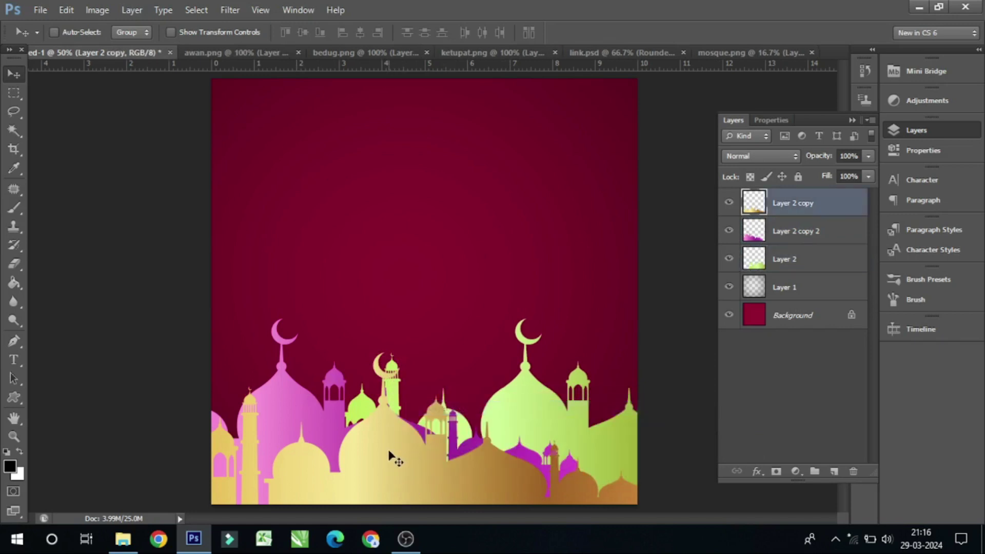
pyautogui.moveTo(392, 457); pyautogui.dragTo(416, 454)
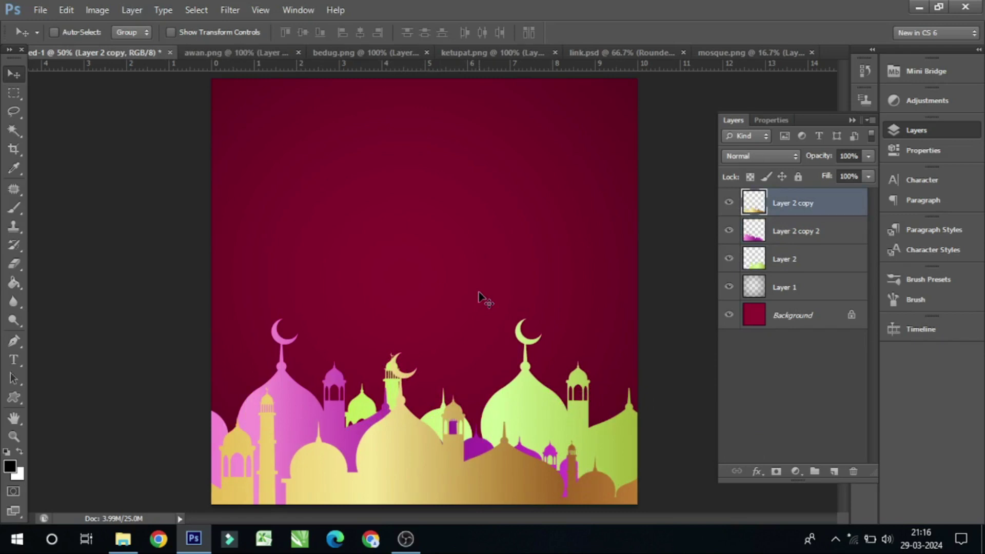
pyautogui.click(263, 53)
# - Bring the awan cloud into the poster, scale it to about 55%, and shift it right in the upper sky
pyautogui.moveTo(328, 280)
pyautogui.mouseDown()
pyautogui.moveTo(77, 55)
pyautogui.moveTo(423, 197)
pyautogui.moveTo(469, 157)
pyautogui.mouseUp()
pyautogui.click(67, 10)
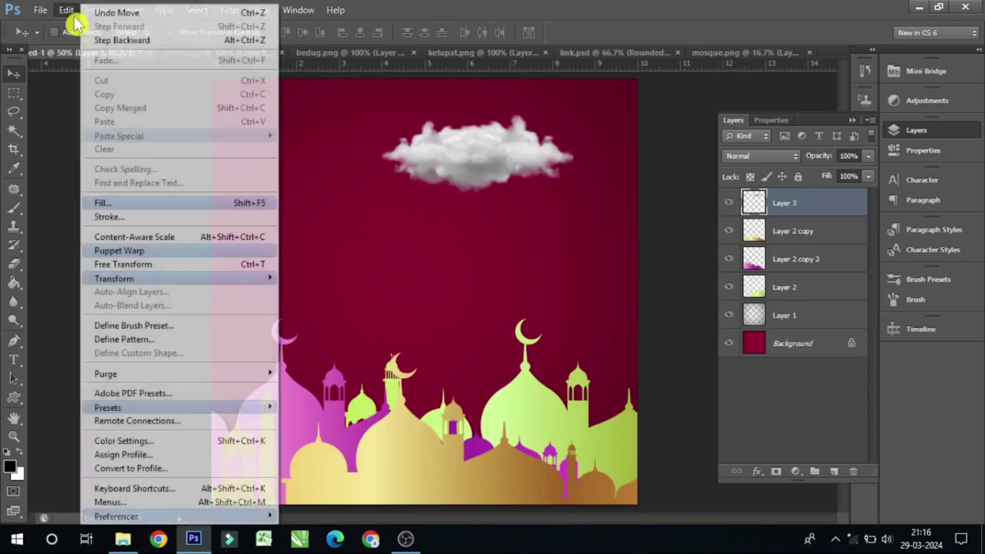
pyautogui.click(200, 264)
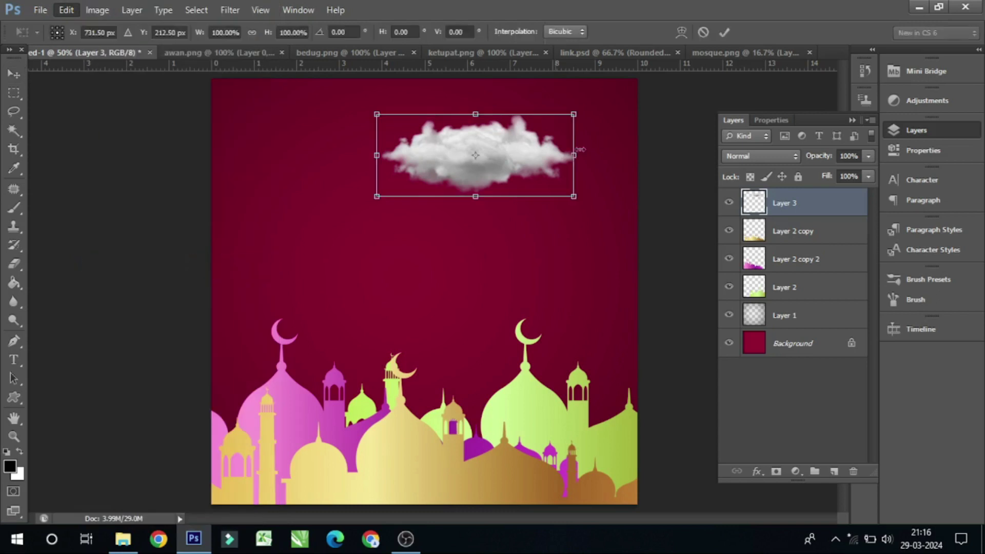
pyautogui.moveTo(583, 112); pyautogui.dragTo(486, 156)
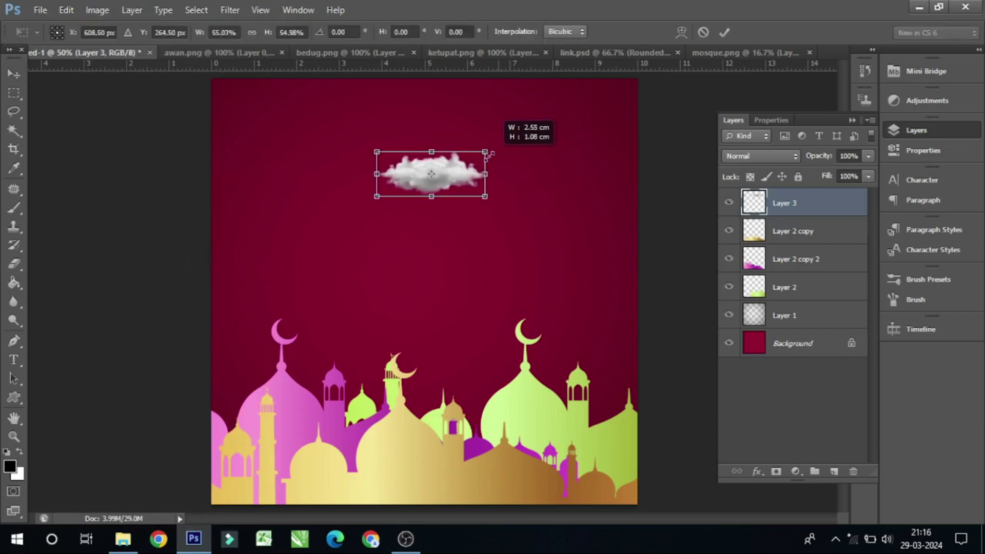
pyautogui.press('Return')
pyautogui.moveTo(447, 173); pyautogui.dragTo(487, 180)
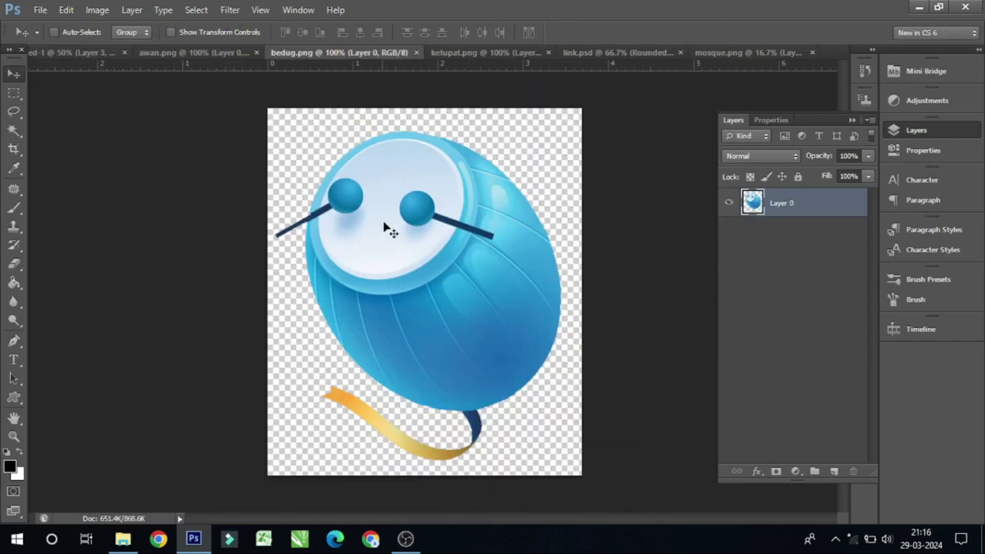
# - Place the bedug drum image in the poster and shrink it to under half size on the cloud
pyautogui.moveTo(362, 100)
pyautogui.mouseDown()
pyautogui.moveTo(62, 54)
pyautogui.moveTo(482, 162)
pyautogui.mouseUp()
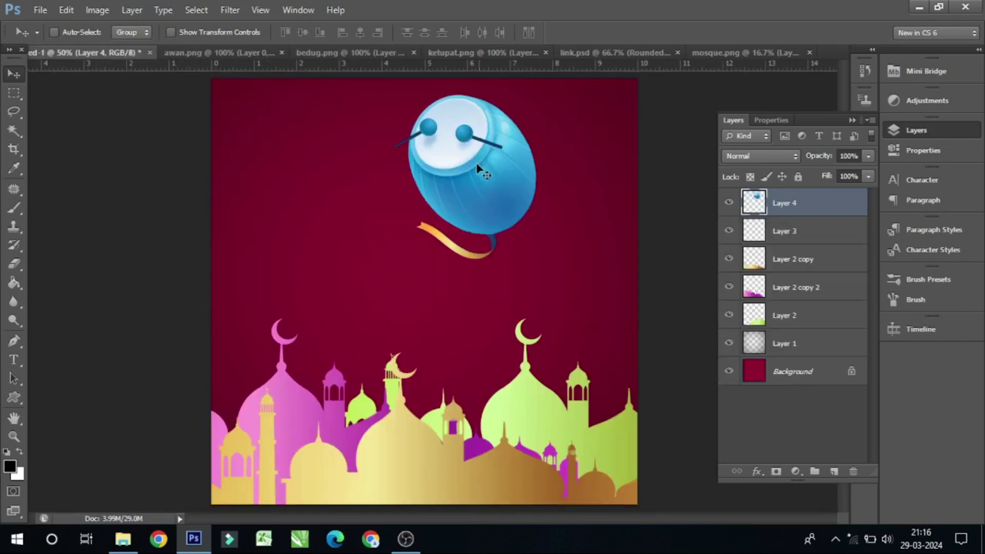
pyautogui.click(66, 10)
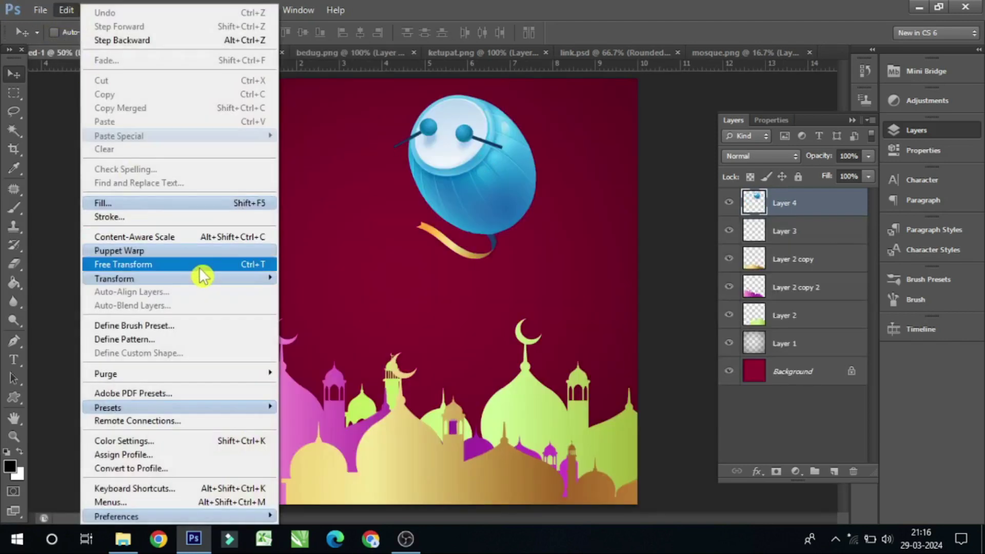
pyautogui.click(204, 272)
pyautogui.moveTo(547, 268)
pyautogui.mouseDown()
pyautogui.moveTo(444, 165)
pyautogui.moveTo(471, 182)
pyautogui.moveTo(499, 174)
pyautogui.mouseUp()
pyautogui.press('Return')
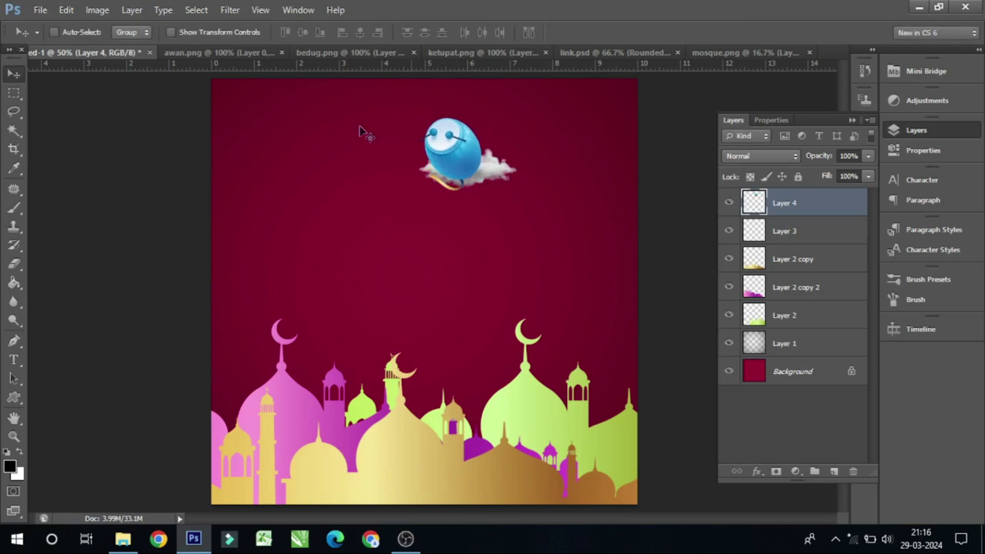
# - Duplicate cloud Layer 3, stack the copy on top in front of the drum, then show ketupat.png
pyautogui.rightClick(496, 172)
pyautogui.click(521, 194)
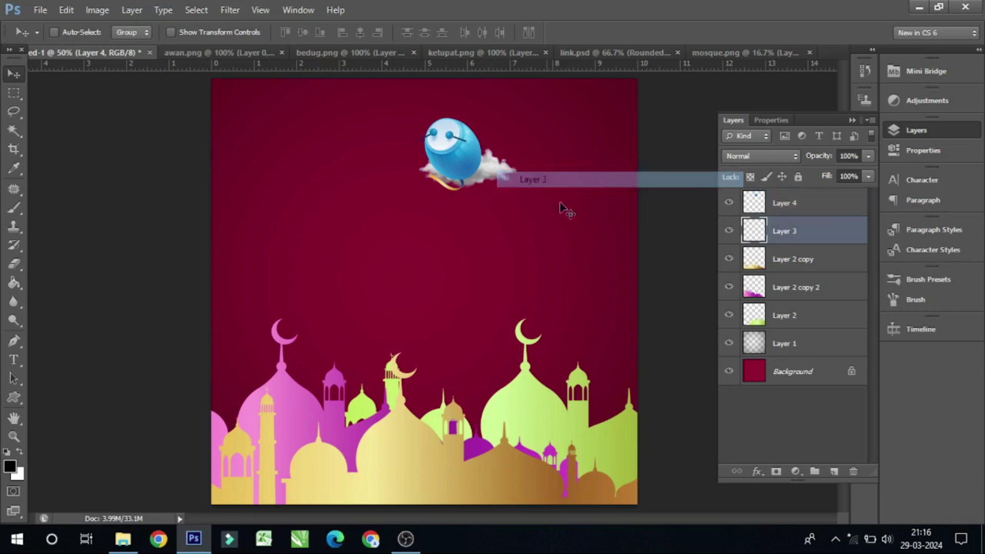
pyautogui.rightClick(810, 233)
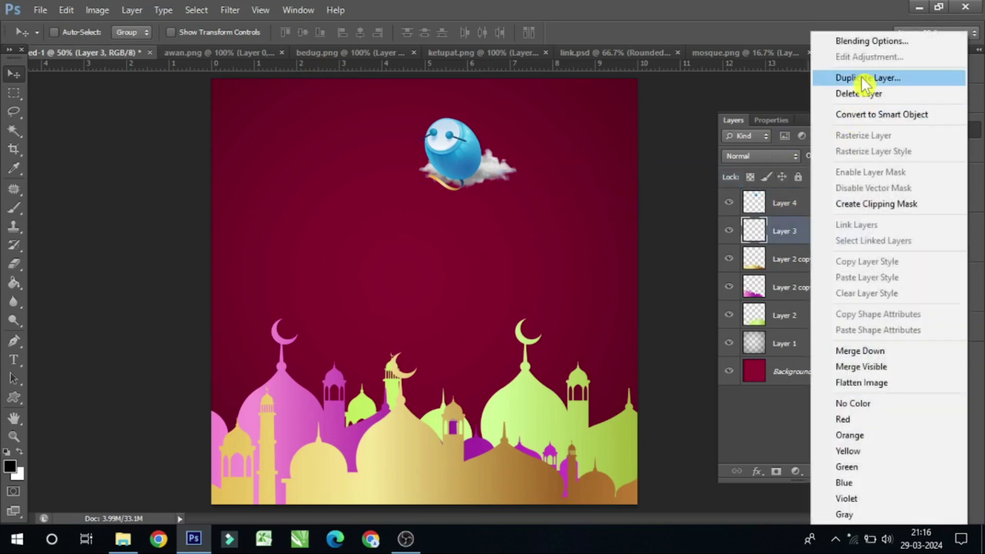
pyautogui.click(862, 78)
pyautogui.click(618, 161)
pyautogui.moveTo(804, 229); pyautogui.dragTo(808, 195)
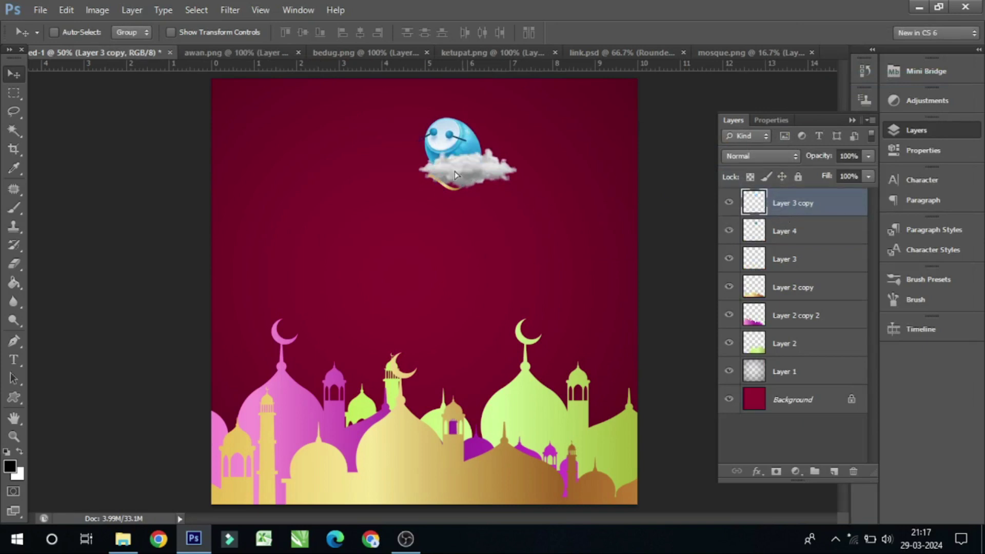
pyautogui.moveTo(454, 175); pyautogui.dragTo(431, 186)
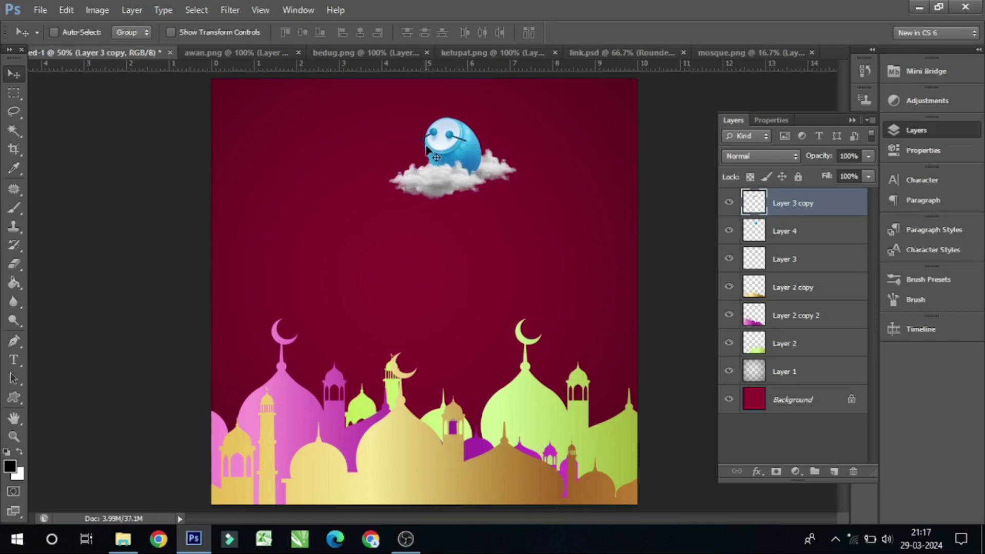
pyautogui.click(472, 58)
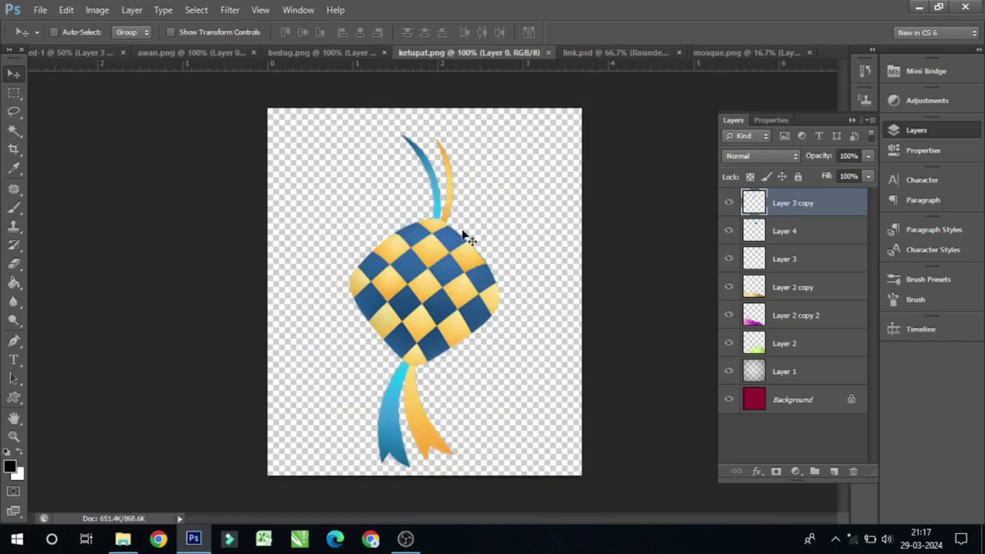
pyautogui.moveTo(461, 231); pyautogui.dragTo(74, 59)
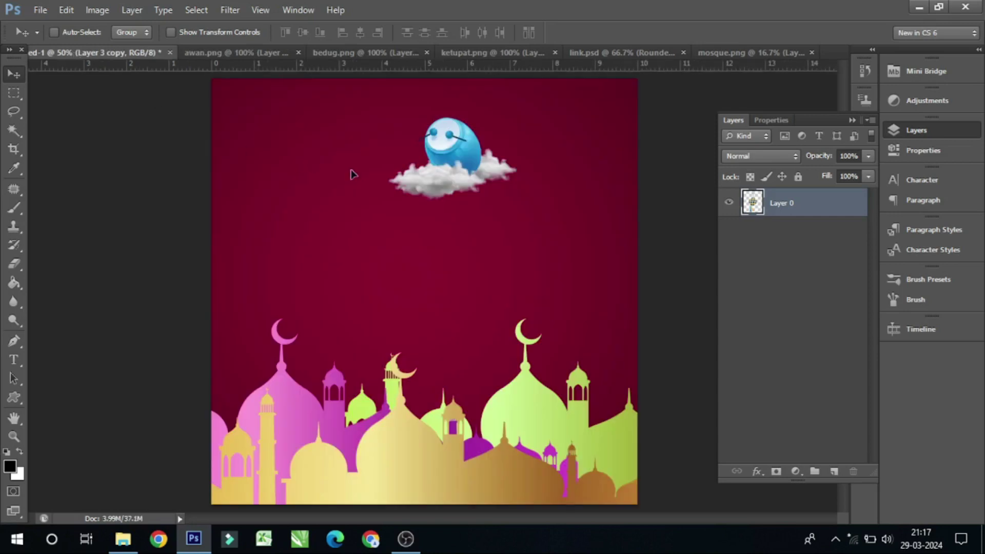
# - Drop the ketupat into the poster and scale it to about 53%
pyautogui.moveTo(74, 55)
pyautogui.mouseDown()
pyautogui.moveTo(443, 193)
pyautogui.moveTo(516, 194)
pyautogui.mouseUp()
pyautogui.click(66, 10)
pyautogui.click(245, 266)
pyautogui.moveTo(468, 266)
pyautogui.mouseDown()
pyautogui.moveTo(431, 186)
pyautogui.moveTo(428, 200)
pyautogui.mouseUp()
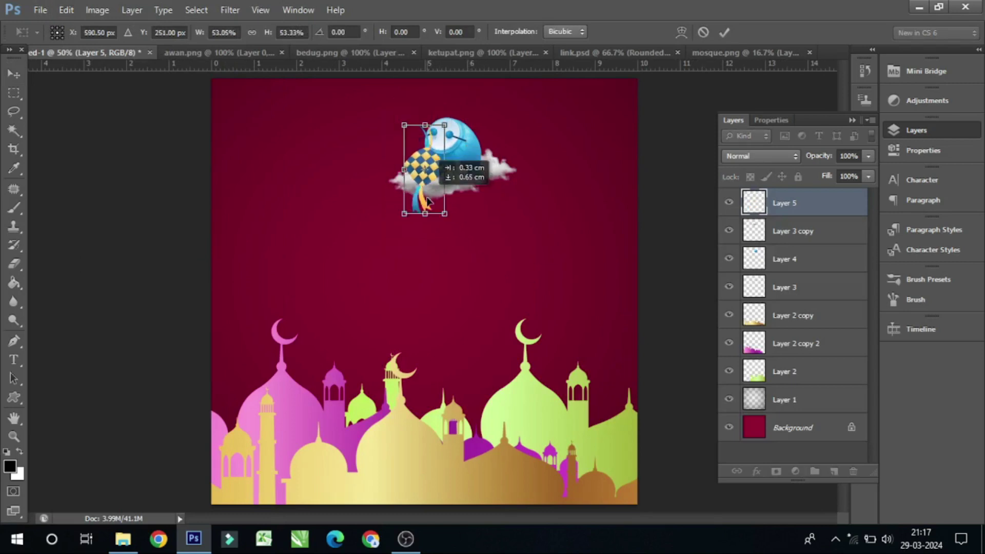
pyautogui.press('Return')
# - Rotate the ketupat about -20° so it tilts left beside the drum
pyautogui.click(73, 13)
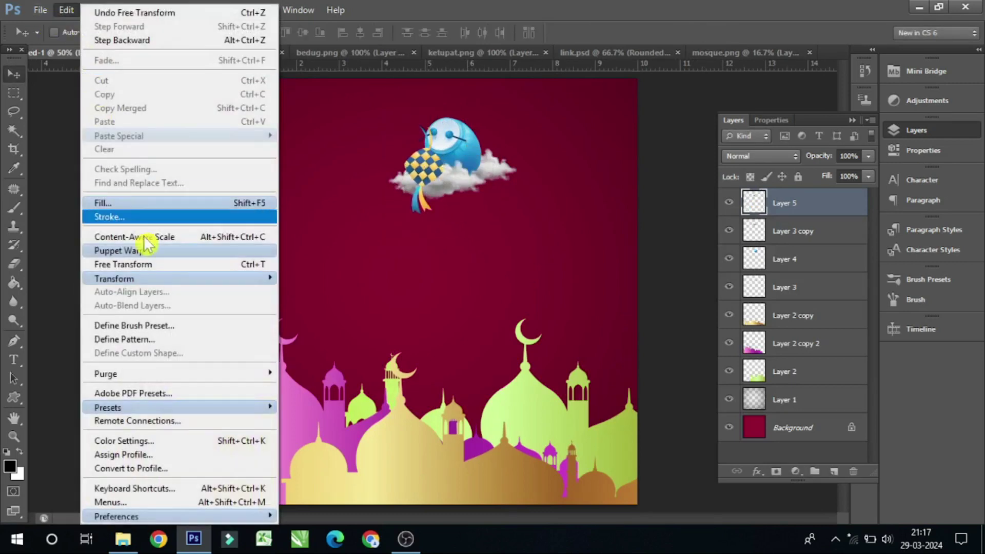
pyautogui.click(175, 266)
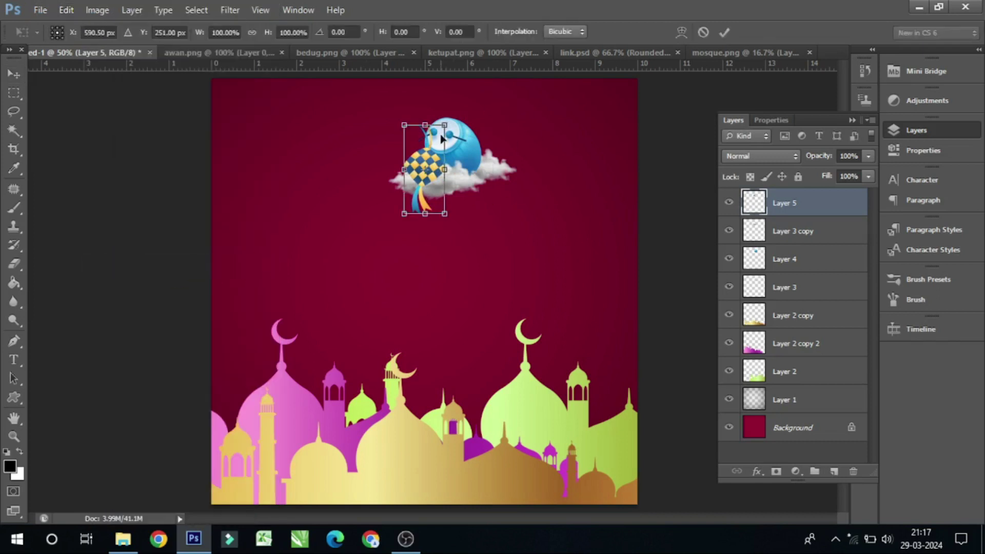
pyautogui.moveTo(455, 107); pyautogui.dragTo(438, 92)
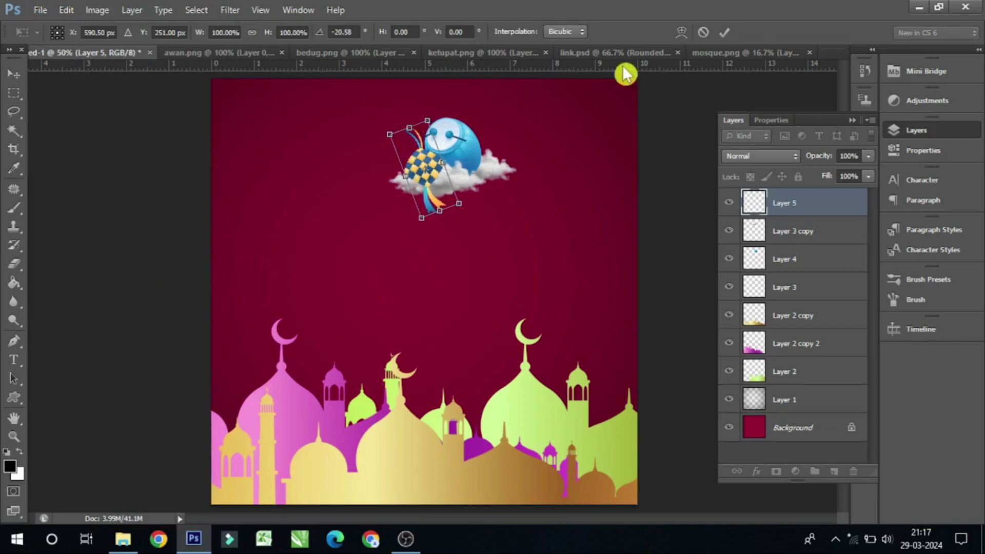
pyautogui.click(723, 33)
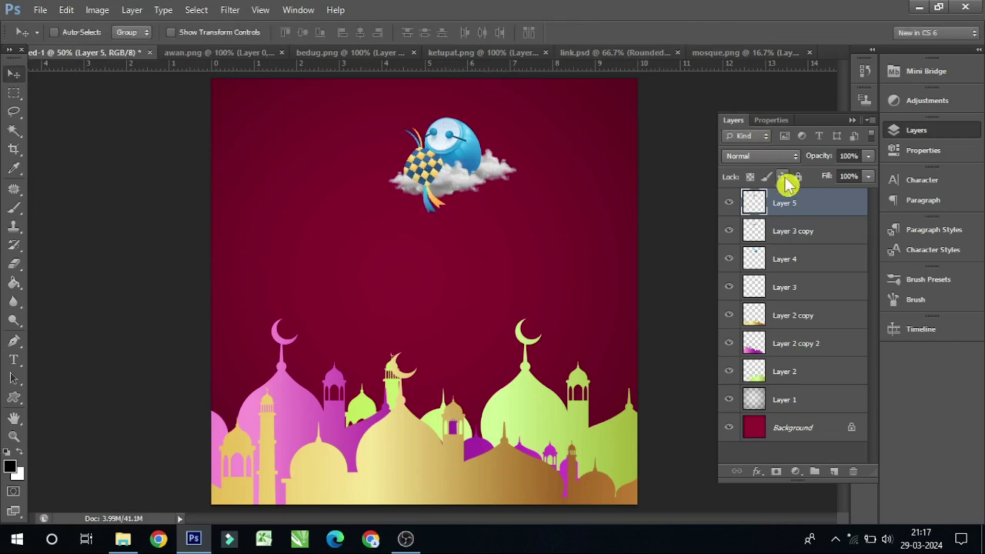
# - Duplicate ketupat Layer 5 and move the copy up and to the left
pyautogui.rightClick(804, 204)
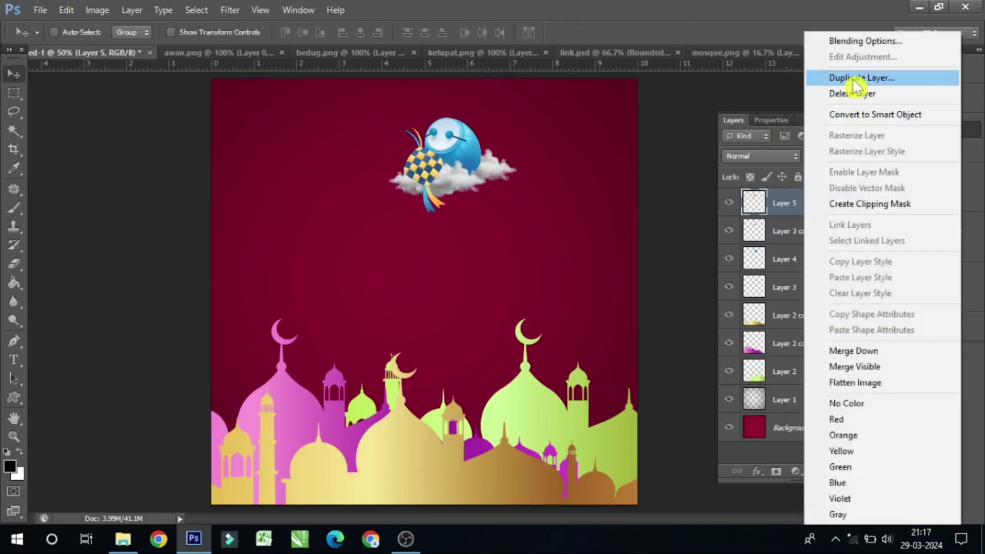
pyautogui.click(853, 78)
pyautogui.click(611, 172)
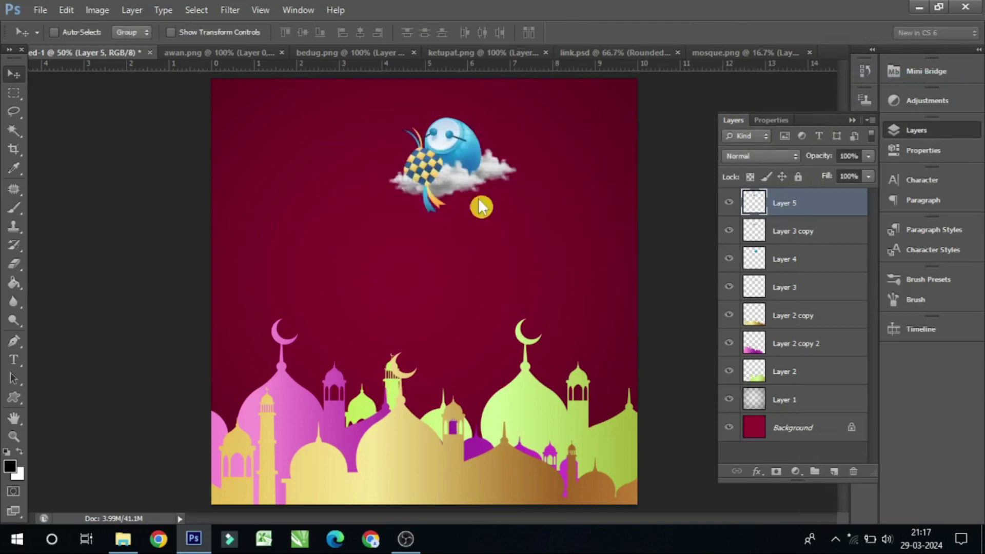
pyautogui.moveTo(450, 163); pyautogui.dragTo(406, 145)
# - Scale the ketupat copy to about 85%, rotate it about 23.5°, and nudge it right
pyautogui.click(66, 10)
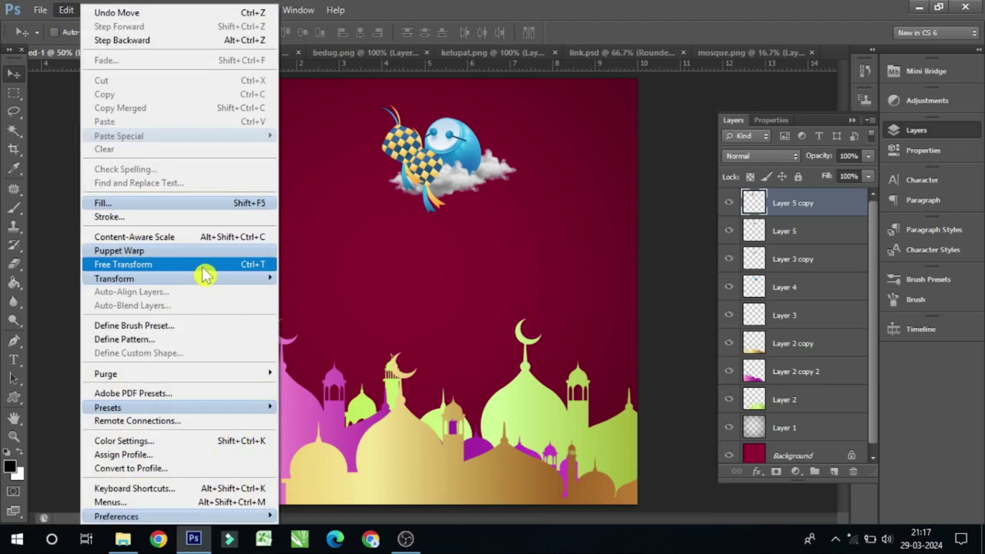
pyautogui.click(202, 267)
pyautogui.moveTo(505, 105); pyautogui.dragTo(514, 135)
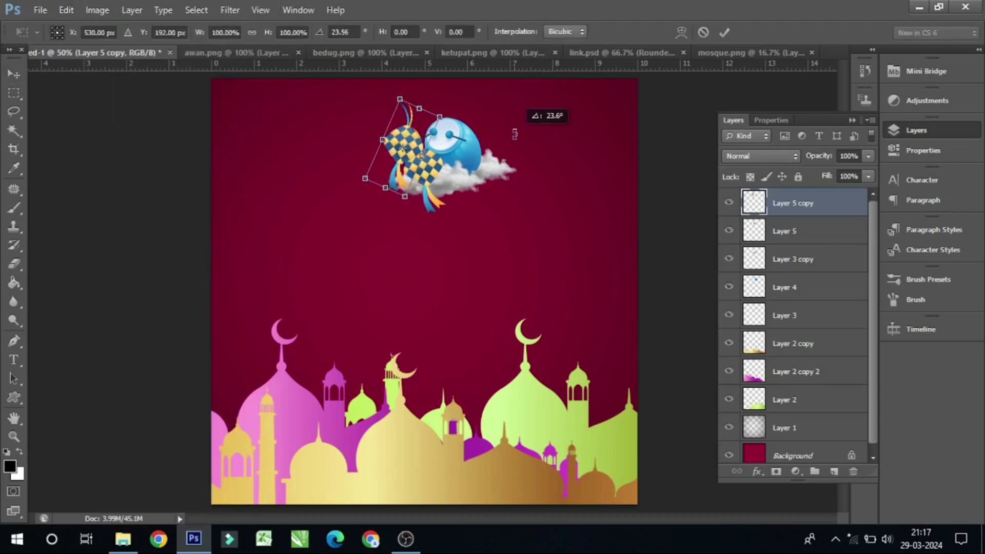
pyautogui.moveTo(439, 117); pyautogui.dragTo(431, 124)
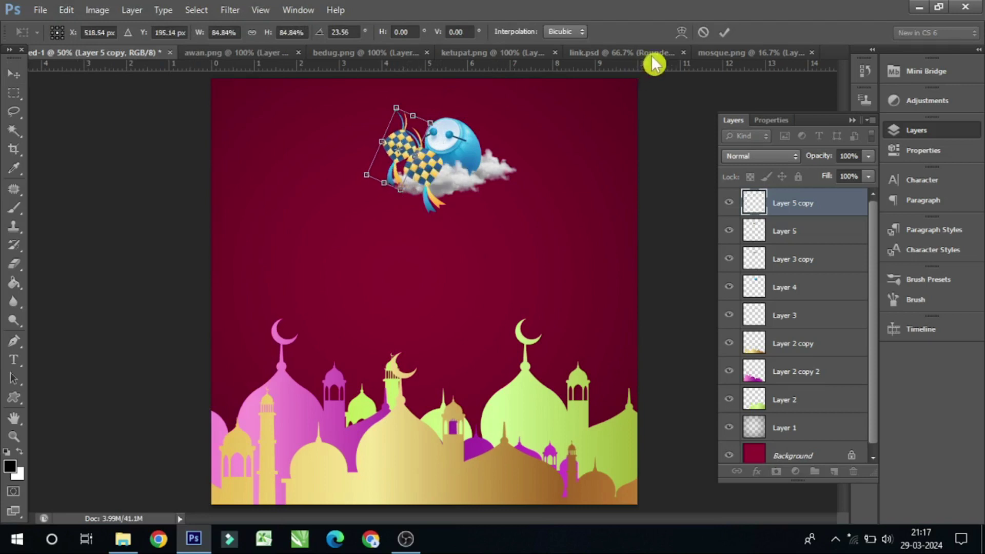
pyautogui.click(724, 32)
pyautogui.moveTo(427, 173); pyautogui.dragTo(431, 174)
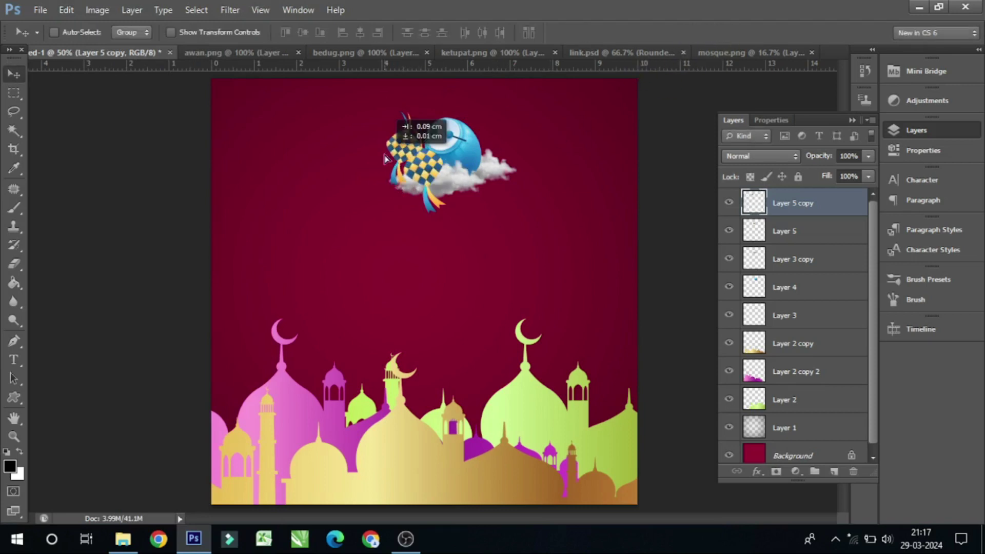
# - Bring the cloud layer Layer 3 copy to the top of the stack and shift it slightly down
pyautogui.rightClick(445, 182)
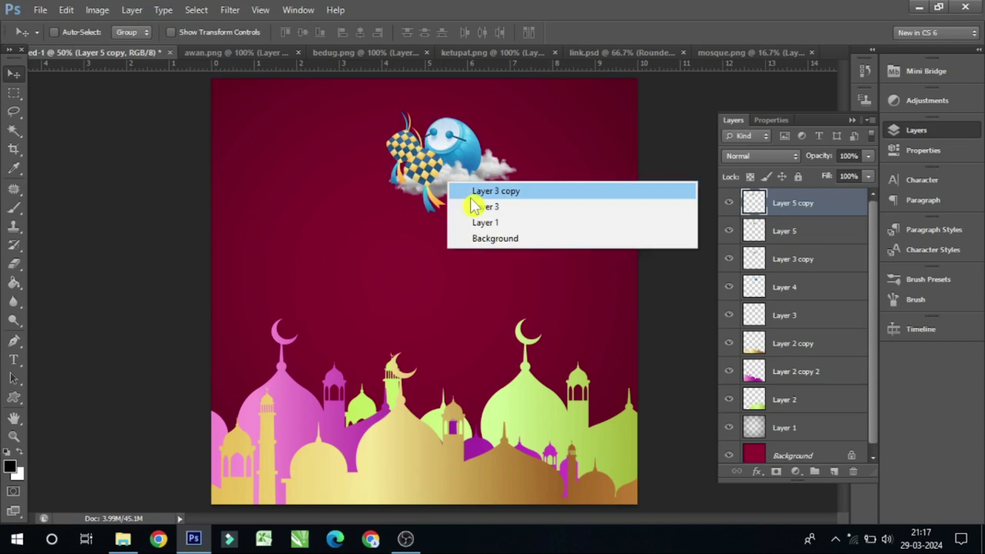
pyautogui.click(479, 190)
pyautogui.moveTo(785, 262); pyautogui.dragTo(790, 197)
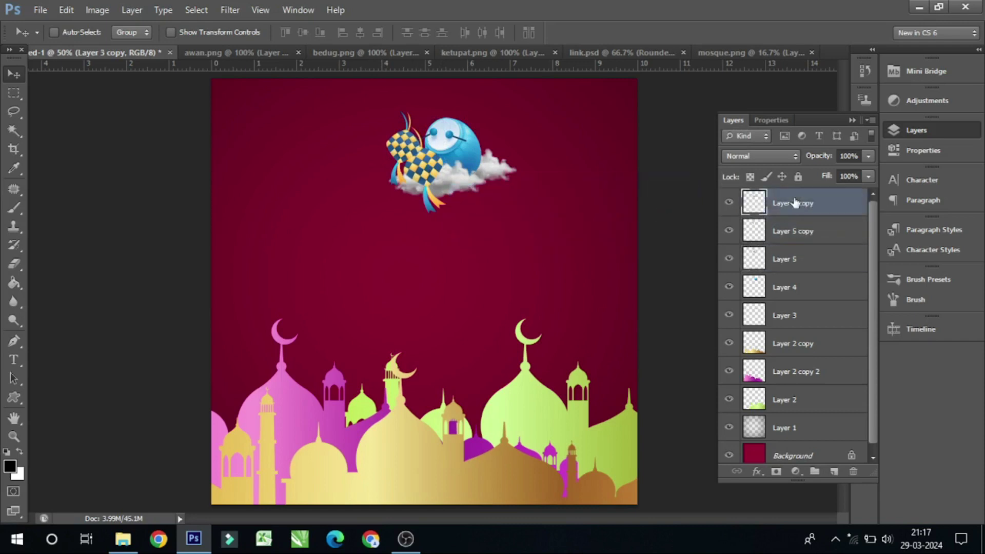
pyautogui.moveTo(452, 185)
pyautogui.mouseDown()
pyautogui.moveTo(440, 176)
pyautogui.moveTo(444, 191)
pyautogui.mouseUp()
# - Duplicate the original cloud Layer 3 and move the copy left to widen the cloud bank
pyautogui.rightClick(444, 174)
pyautogui.click(462, 187)
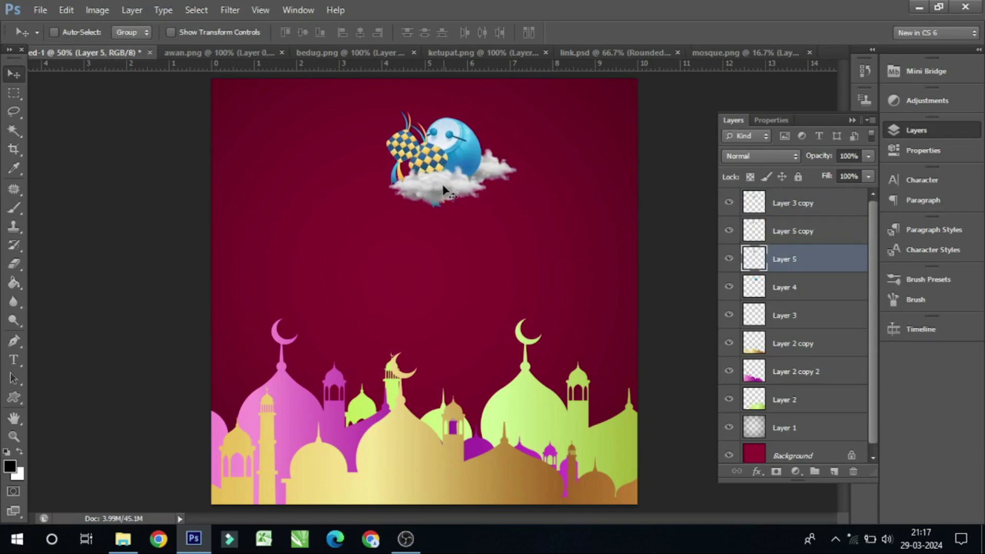
pyautogui.rightClick(493, 170)
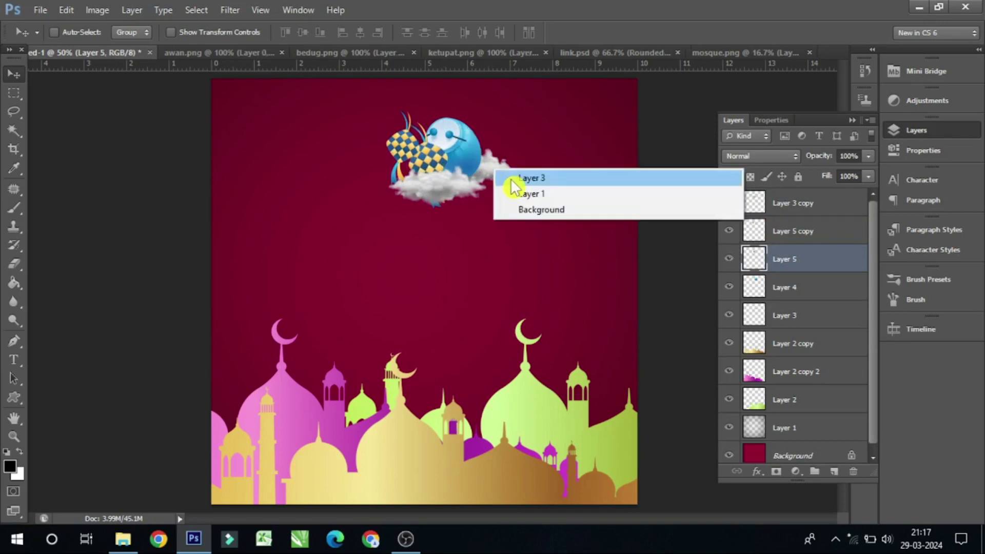
pyautogui.click(510, 179)
pyautogui.rightClick(808, 316)
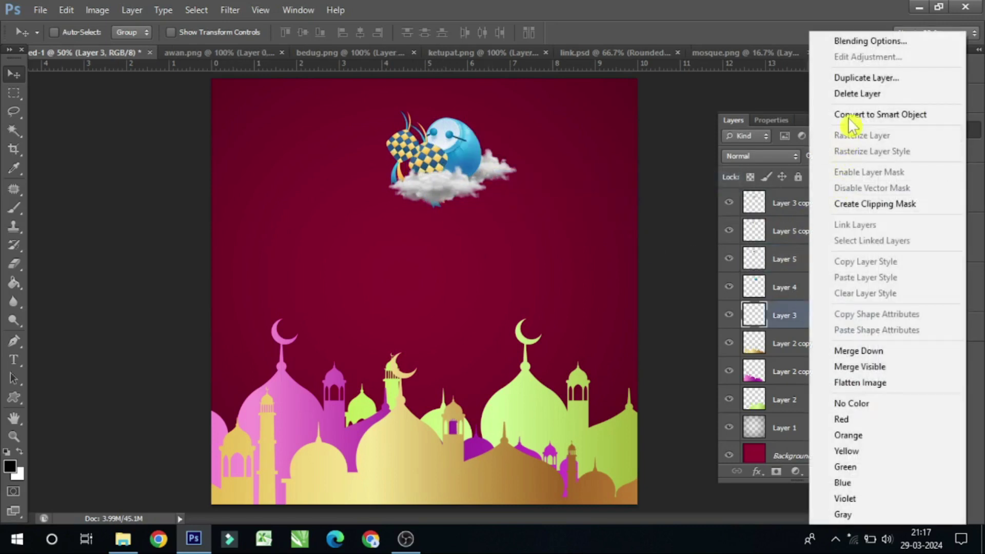
pyautogui.click(851, 81)
pyautogui.click(624, 163)
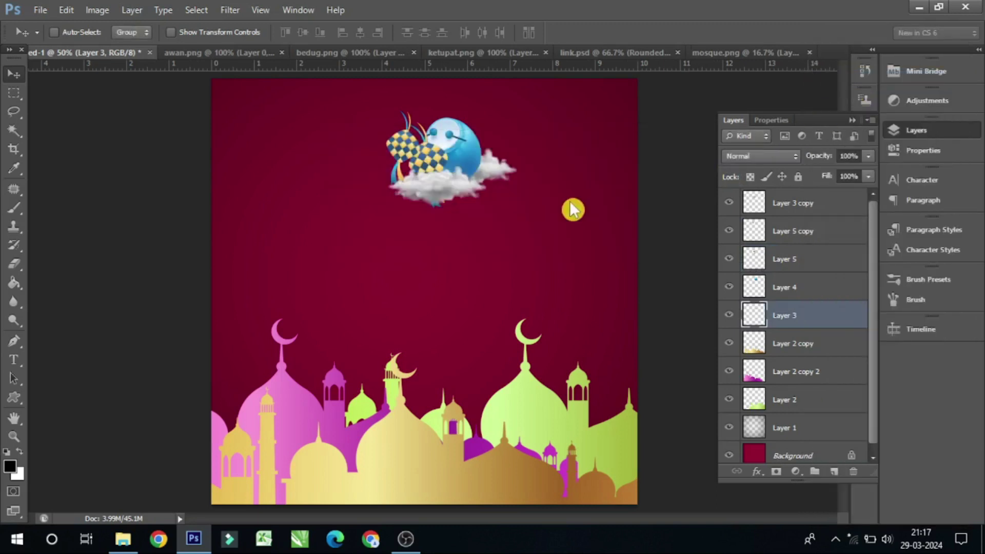
pyautogui.moveTo(503, 187); pyautogui.dragTo(460, 189)
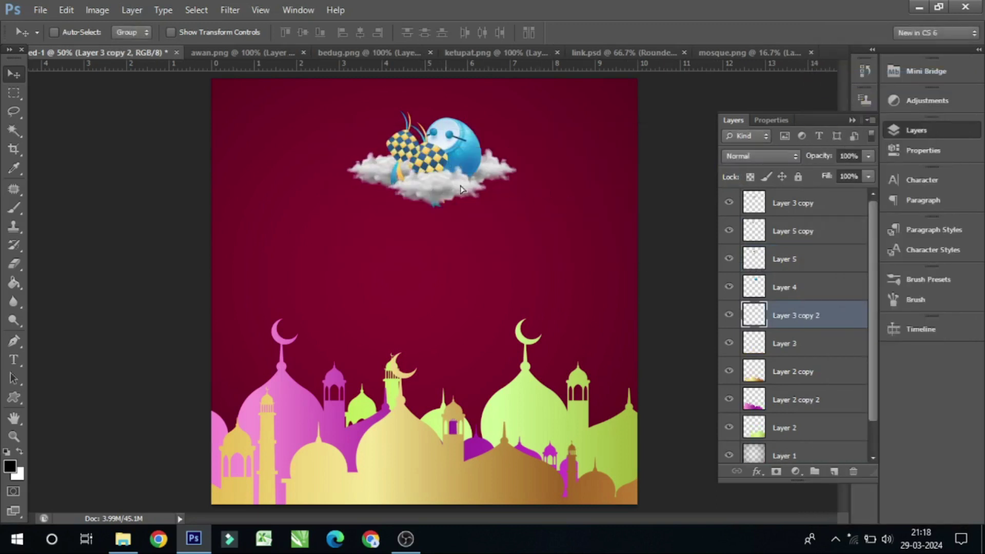
# - Nudge the Layer 5 copy ketupat slightly down-right, then select ketupat Layer 5
pyautogui.rightClick(401, 153)
pyautogui.click(407, 150)
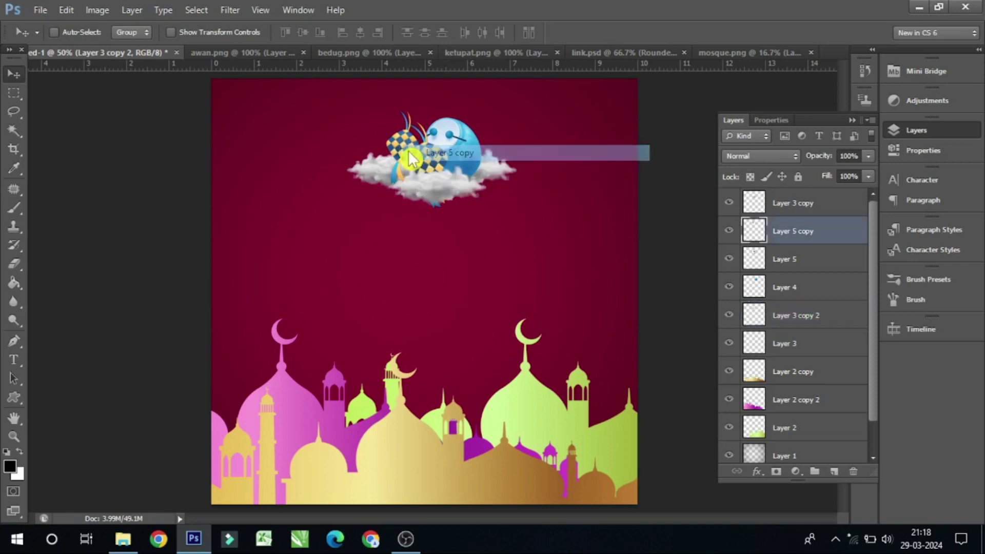
pyautogui.moveTo(414, 186); pyautogui.dragTo(417, 191)
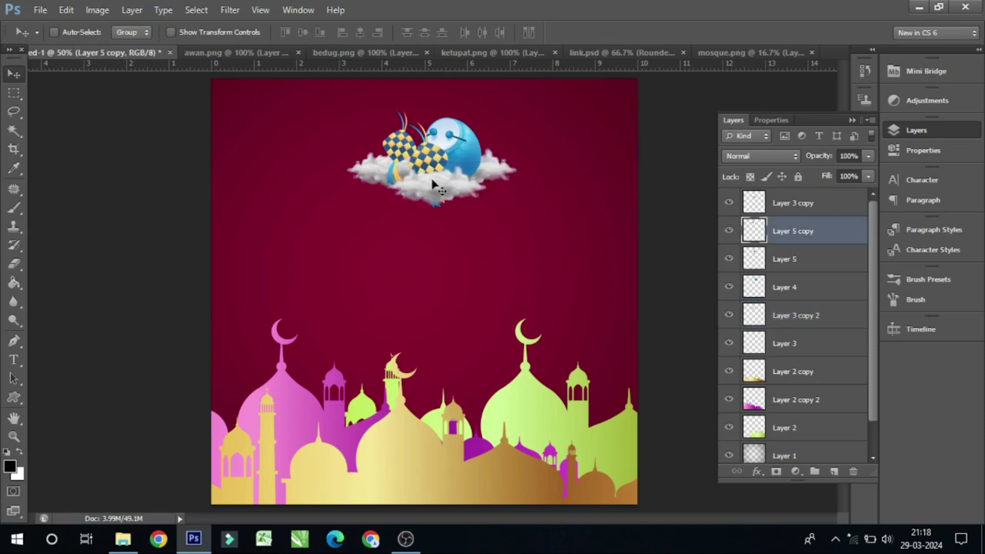
pyautogui.rightClick(428, 162)
pyautogui.click(467, 186)
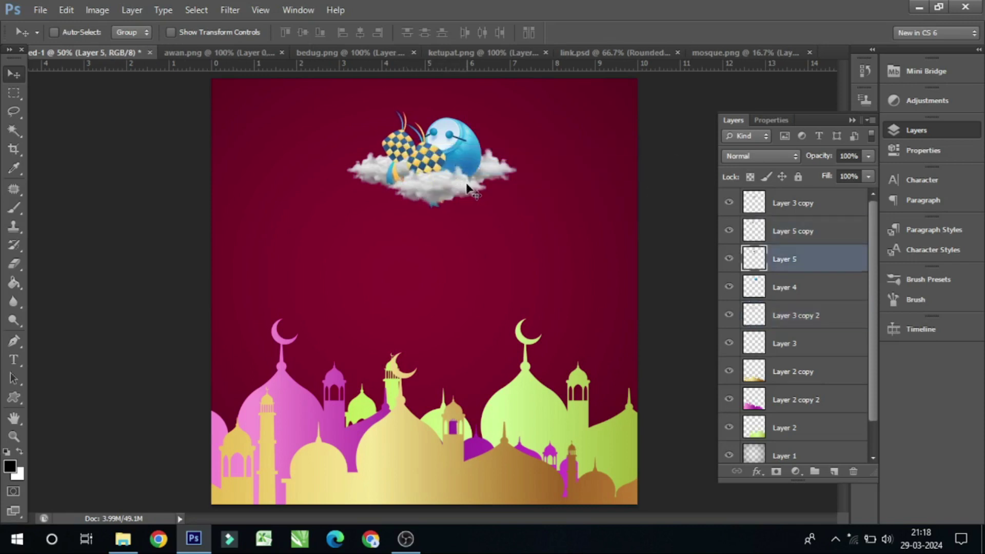
pyautogui.rightClick(474, 165)
# - Apply a +116 Hue shift to Layer 4 so the character turns from blue to magenta
pyautogui.click(484, 161)
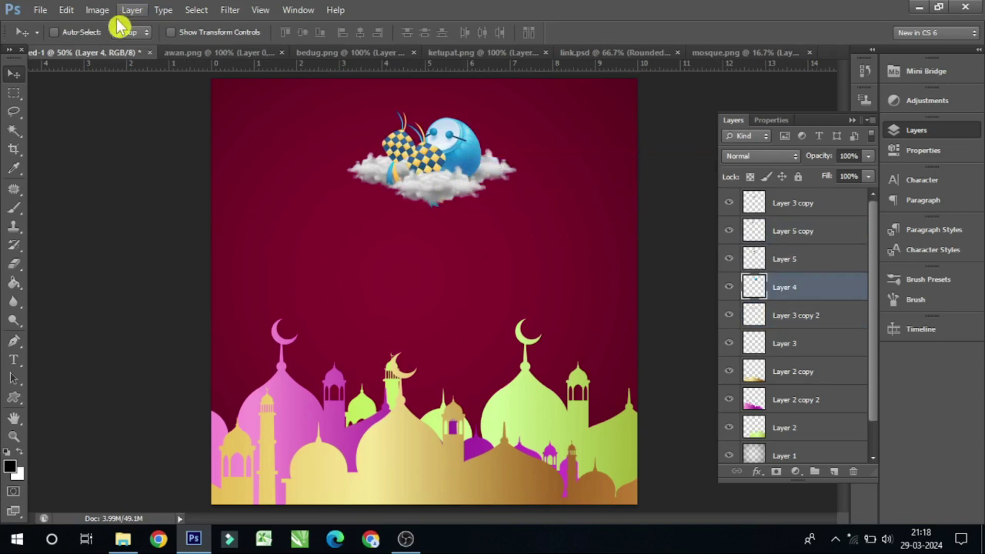
pyautogui.click(97, 10)
pyautogui.moveTo(118, 46)
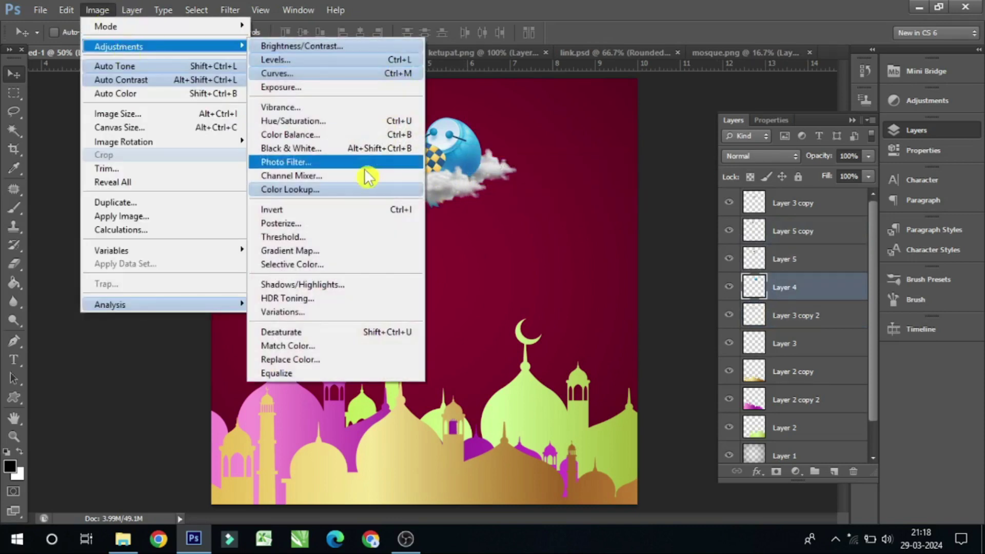
pyautogui.click(367, 122)
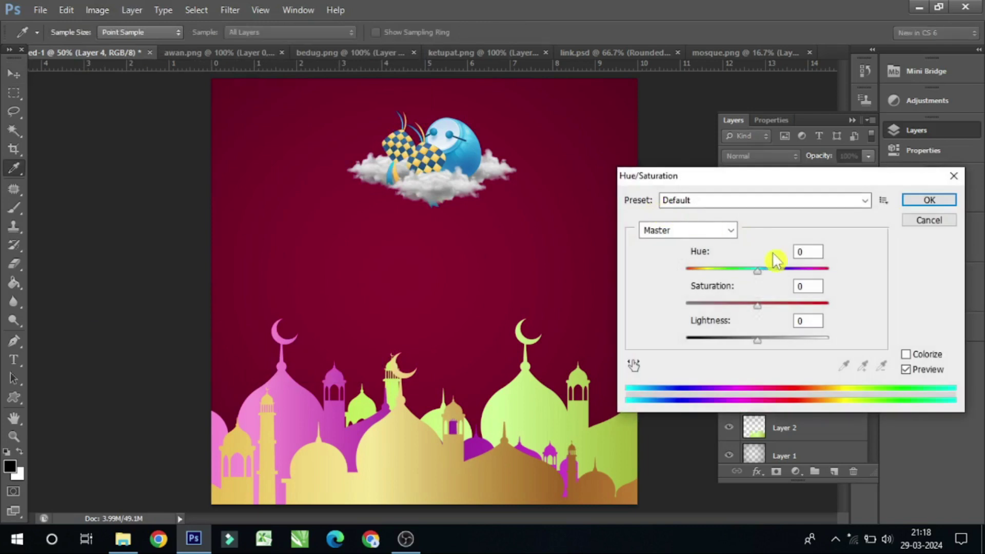
pyautogui.moveTo(774, 271); pyautogui.dragTo(808, 271)
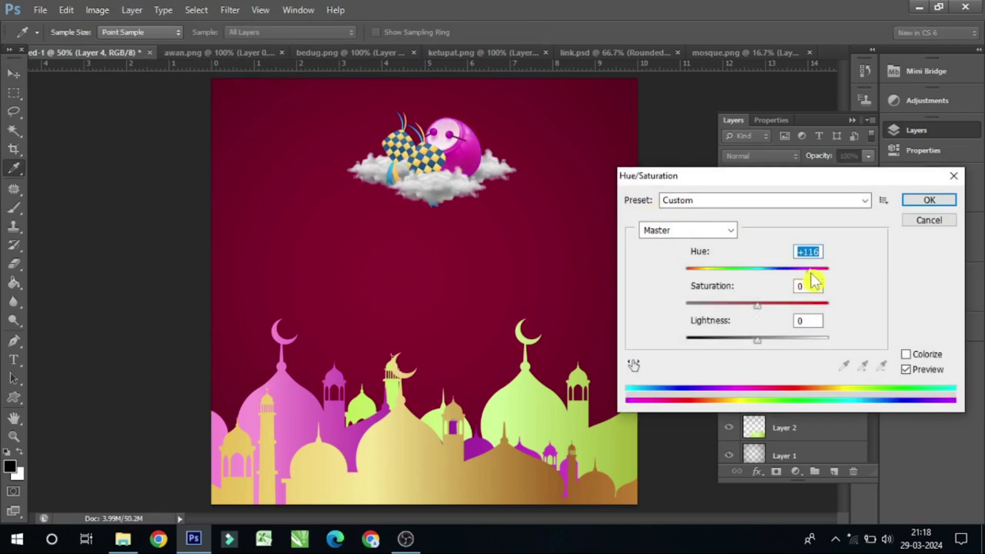
pyautogui.click(929, 200)
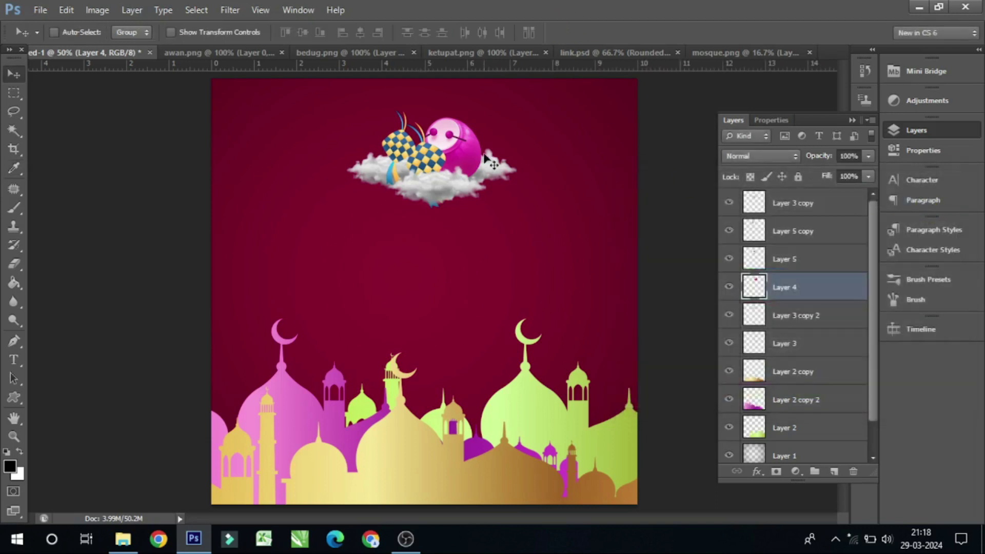
pyautogui.click(18, 364)
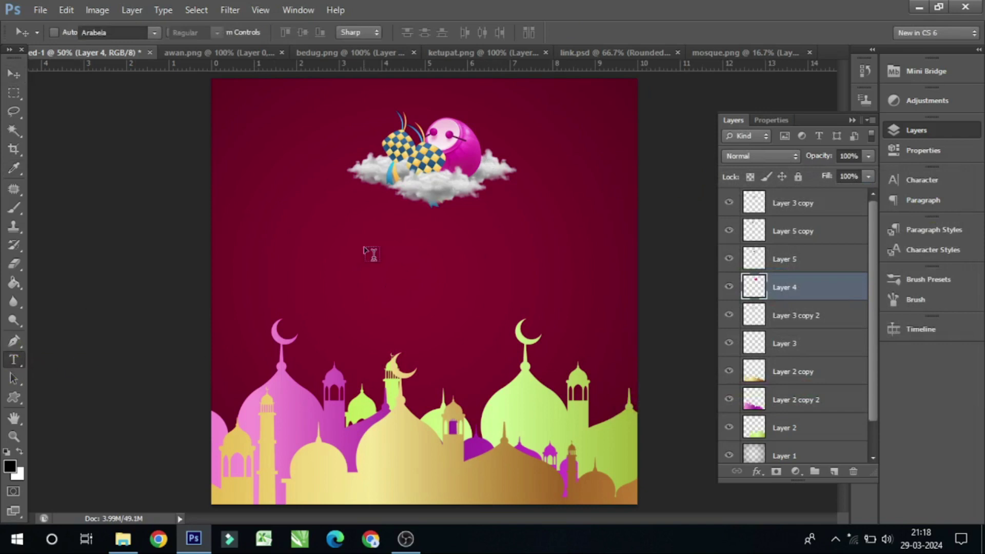
# - Set the type font to Bahnschrift and the foreground colour to pure white
pyautogui.click(153, 32)
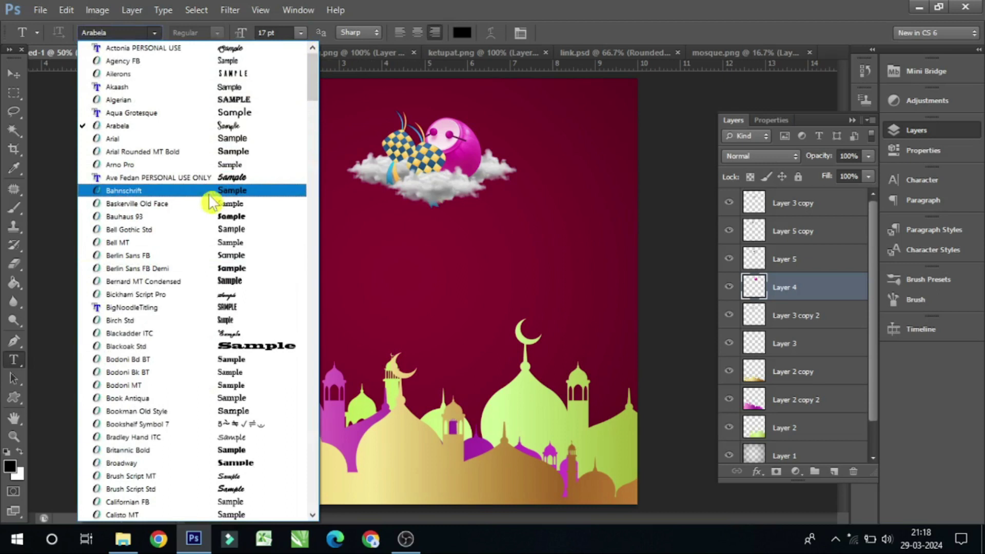
pyautogui.click(181, 193)
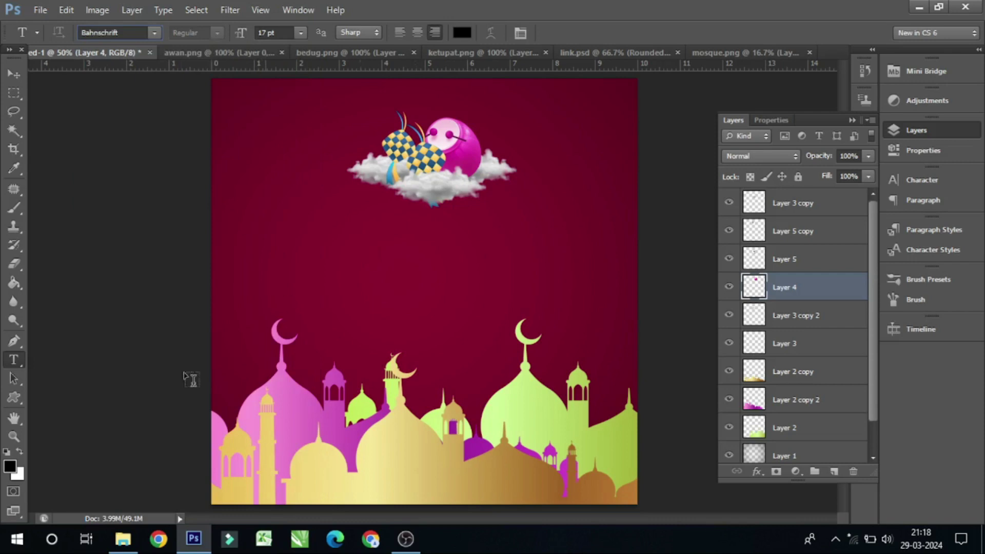
pyautogui.click(10, 467)
pyautogui.moveTo(687, 236); pyautogui.dragTo(446, 124)
pyautogui.click(913, 184)
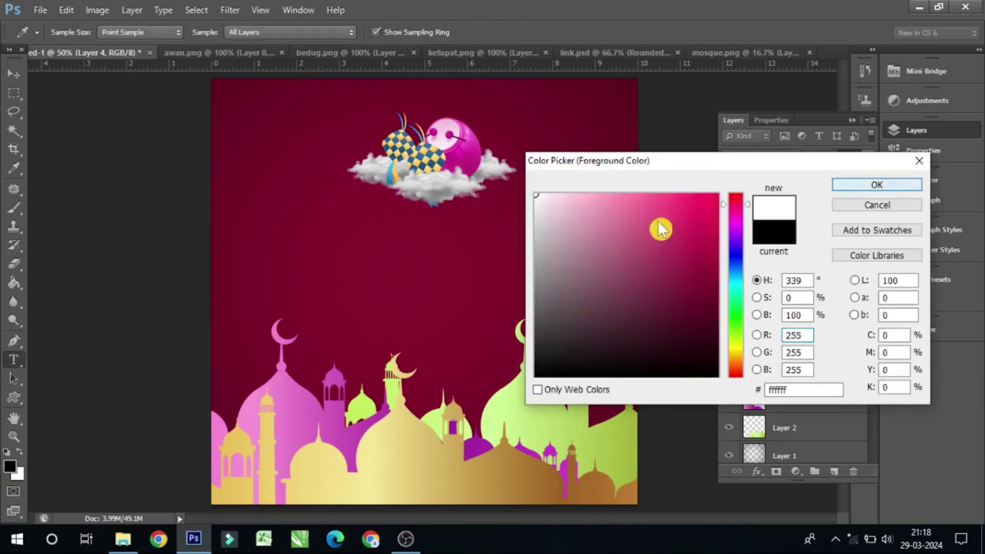
# - Add the 'Selamat Hari Raya' heading below the cloud and centre-align it
pyautogui.click(382, 231)
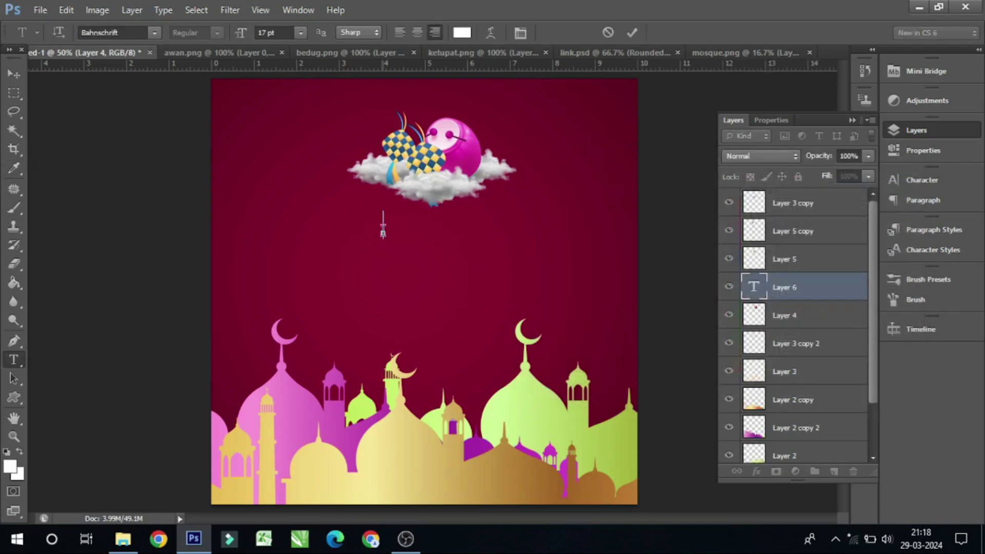
pyautogui.write('Selamat Hari')
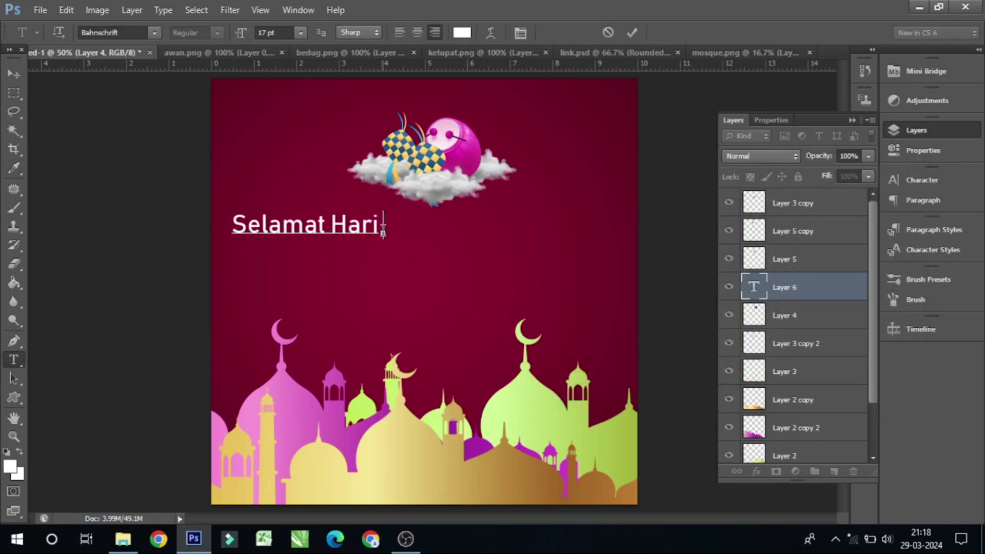
pyautogui.write(' Raya')
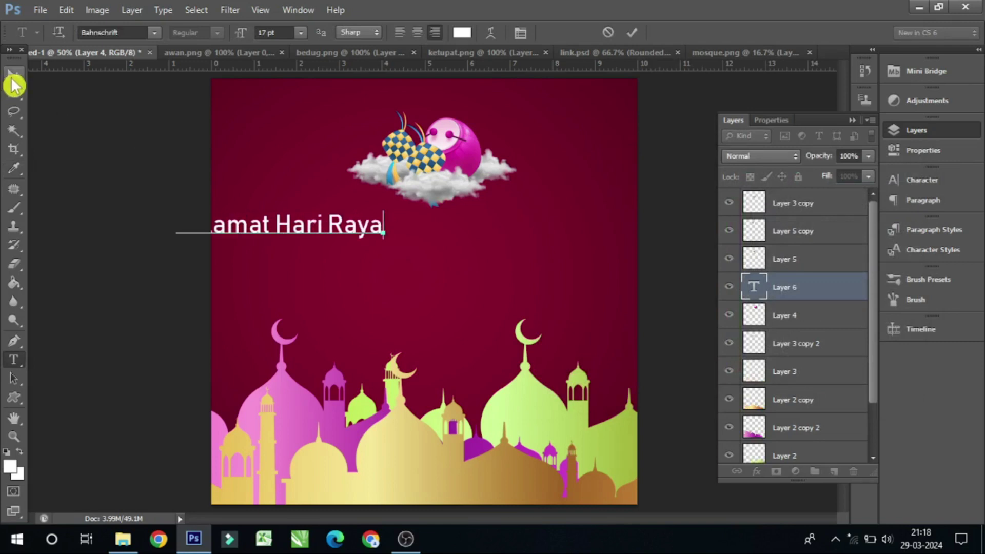
pyautogui.click(13, 74)
pyautogui.moveTo(392, 229); pyautogui.dragTo(541, 235)
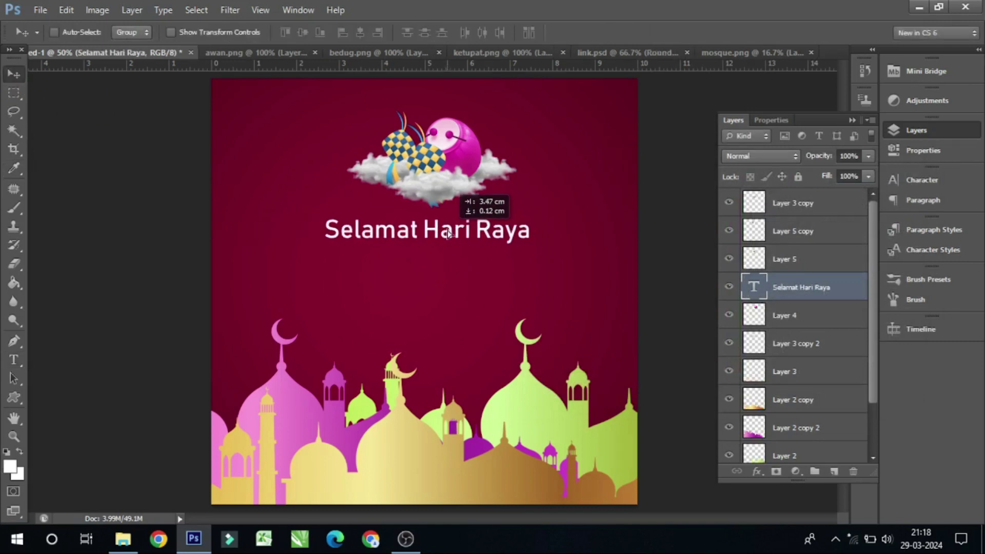
pyautogui.click(14, 359)
pyautogui.click(417, 33)
# - Scale the heading to about 57% and centre it beneath the cloud
pyautogui.click(14, 77)
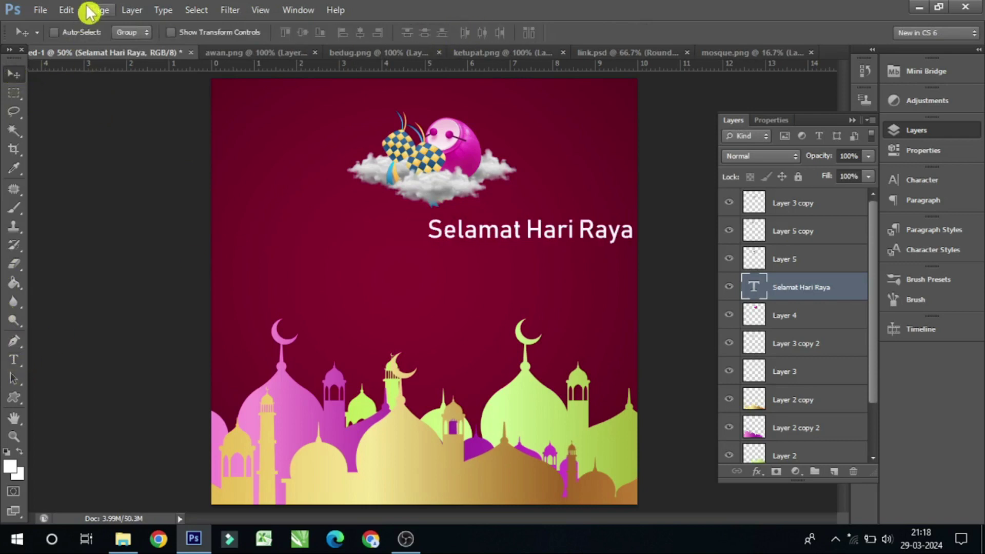
pyautogui.click(66, 10)
pyautogui.click(236, 264)
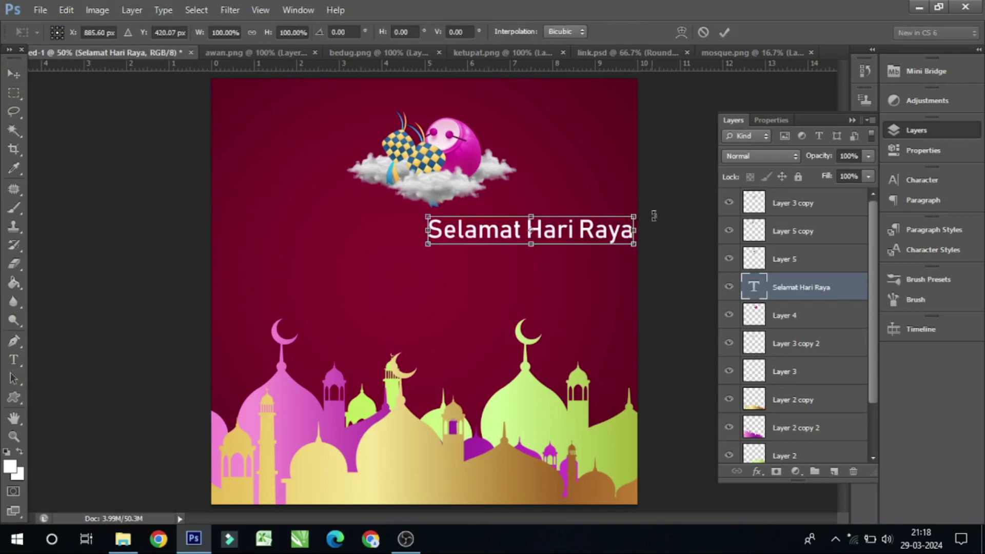
pyautogui.moveTo(639, 215); pyautogui.dragTo(466, 240)
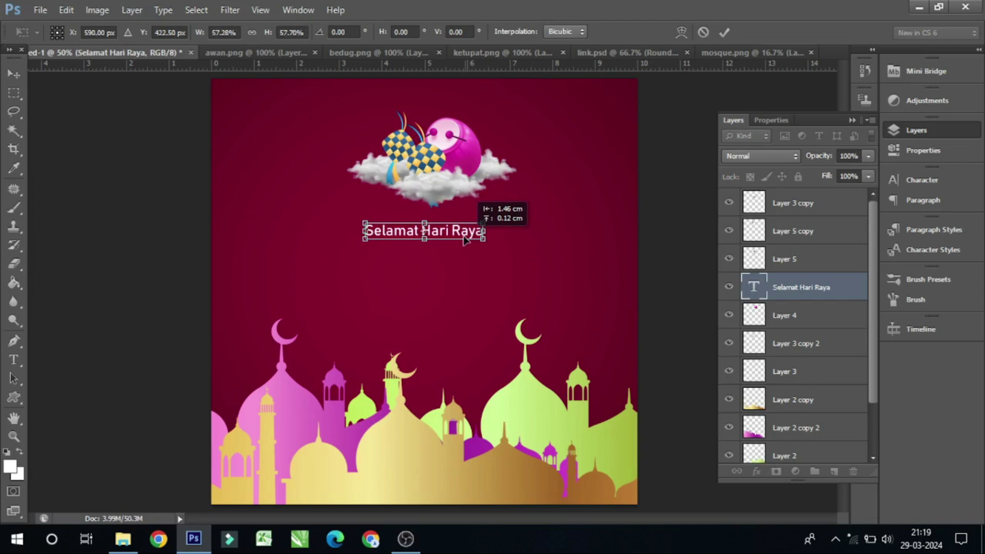
pyautogui.click(728, 35)
# - Duplicate the heading layer and move the copy just below the original
pyautogui.rightClick(790, 289)
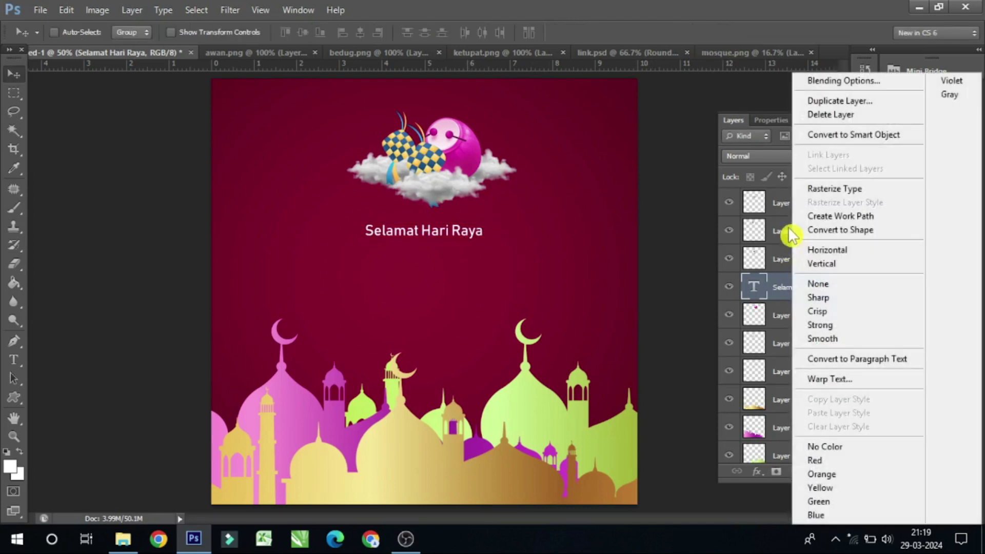
pyautogui.click(853, 102)
pyautogui.click(615, 162)
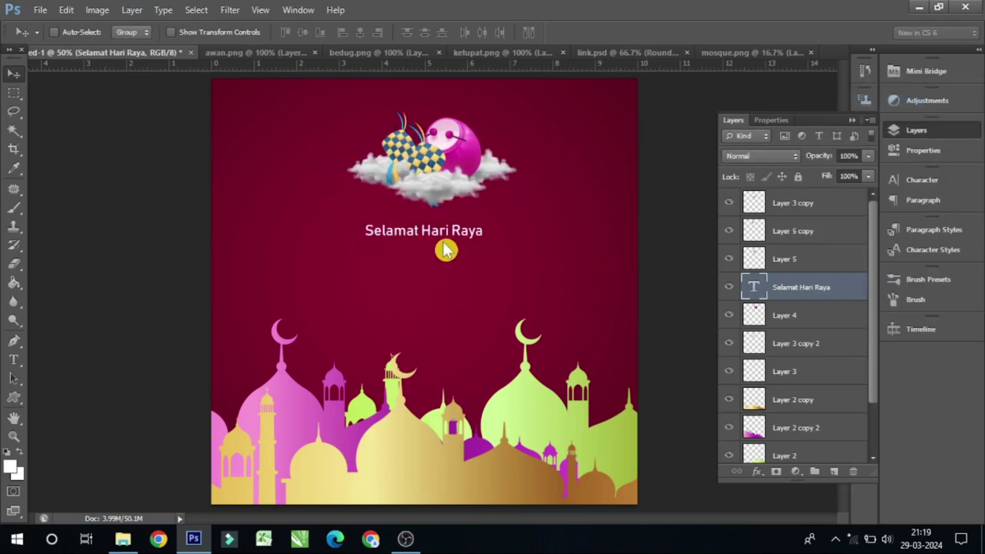
pyautogui.moveTo(444, 264); pyautogui.dragTo(445, 266)
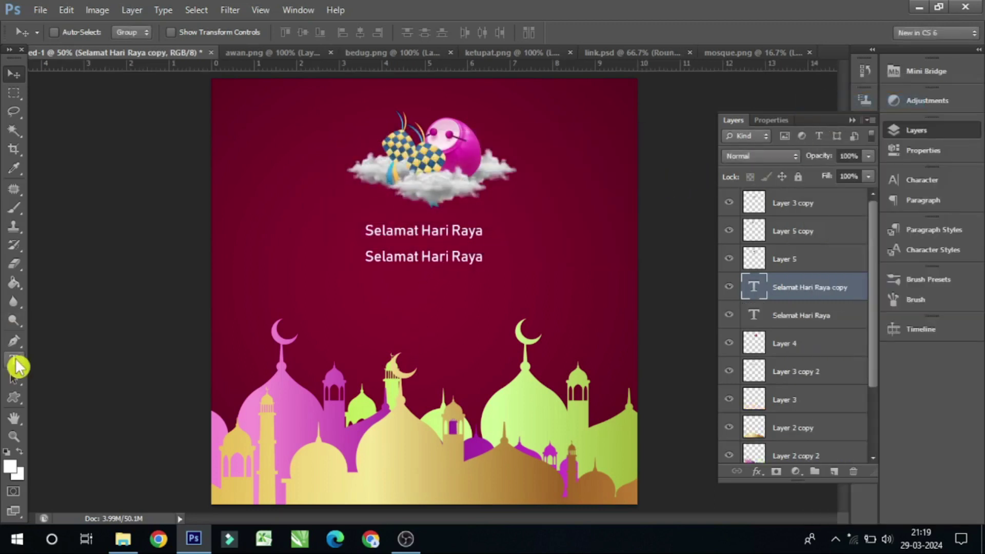
# - Replace the copied heading's text with 'Idul Fitri 1445 H'
pyautogui.click(14, 359)
pyautogui.click(367, 256)
pyautogui.hotkey('ctrl', 'a')
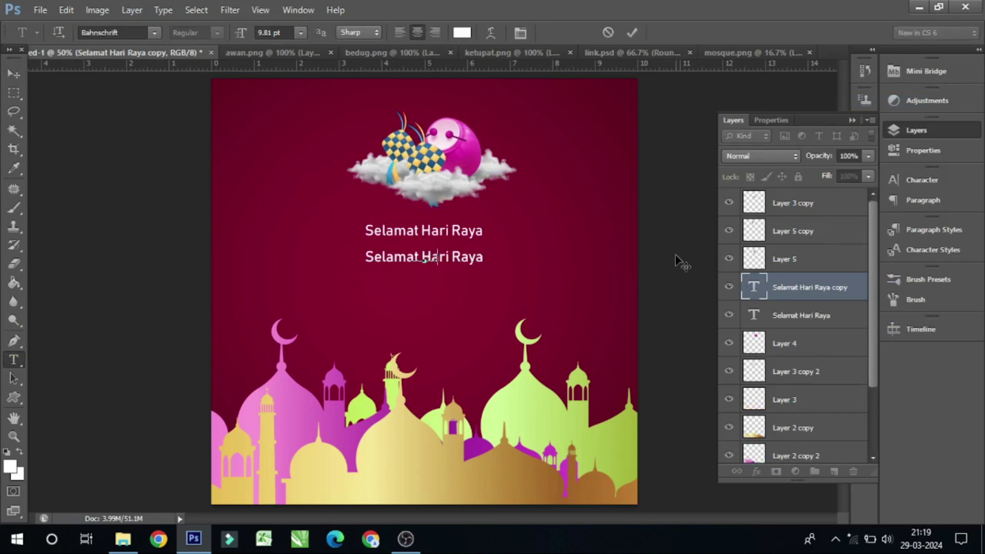
pyautogui.write('Idul Fitri')
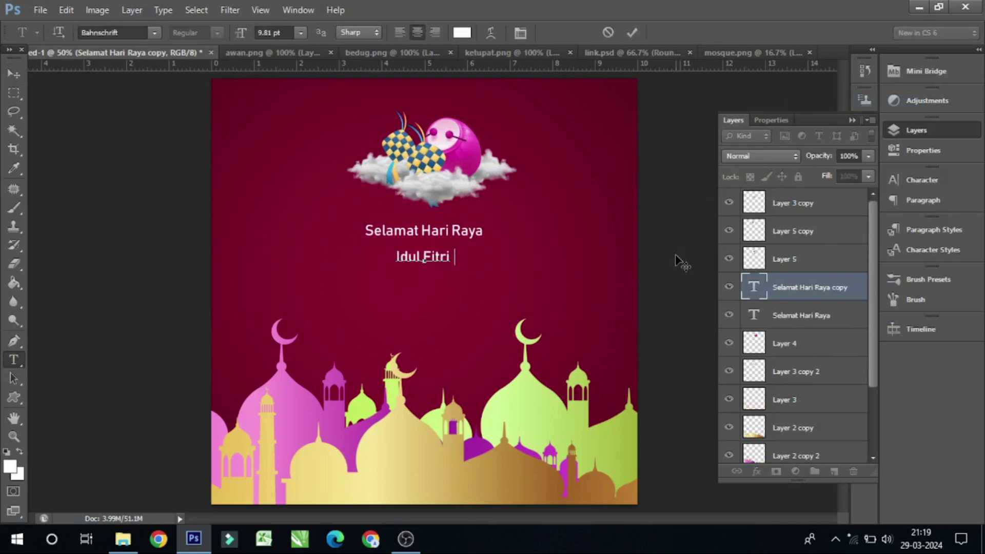
pyautogui.write(' 1445')
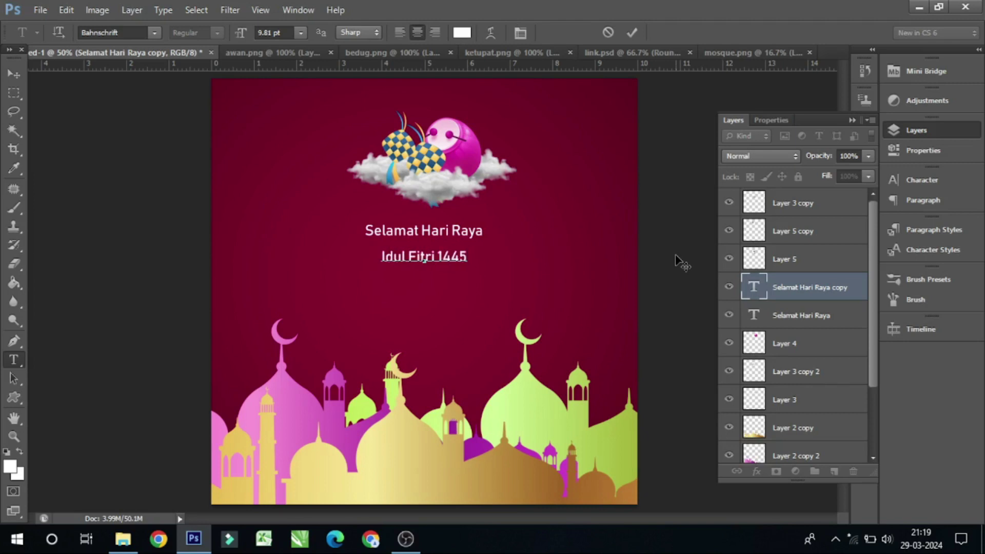
pyautogui.write(' H')
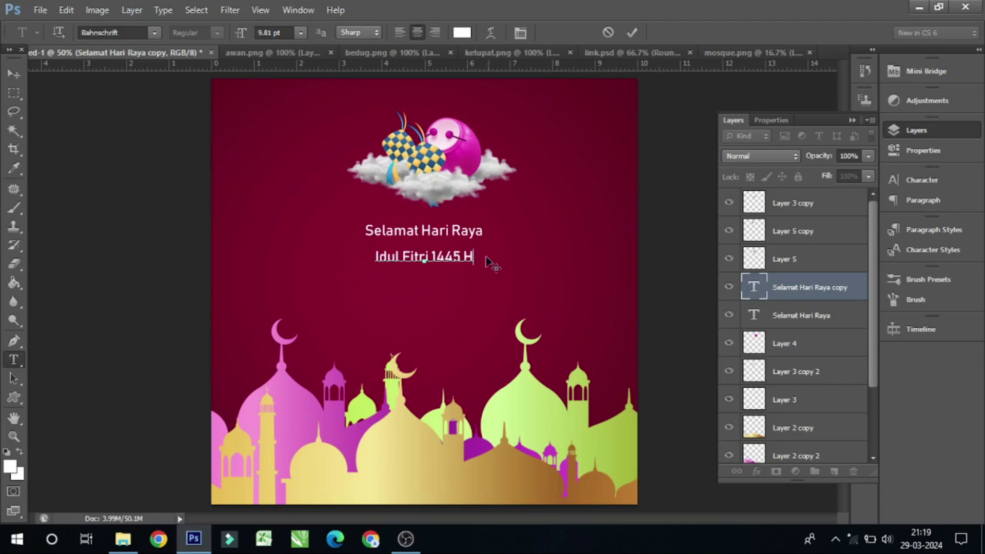
pyautogui.hotkey('ctrl', 'a')
pyautogui.click(14, 75)
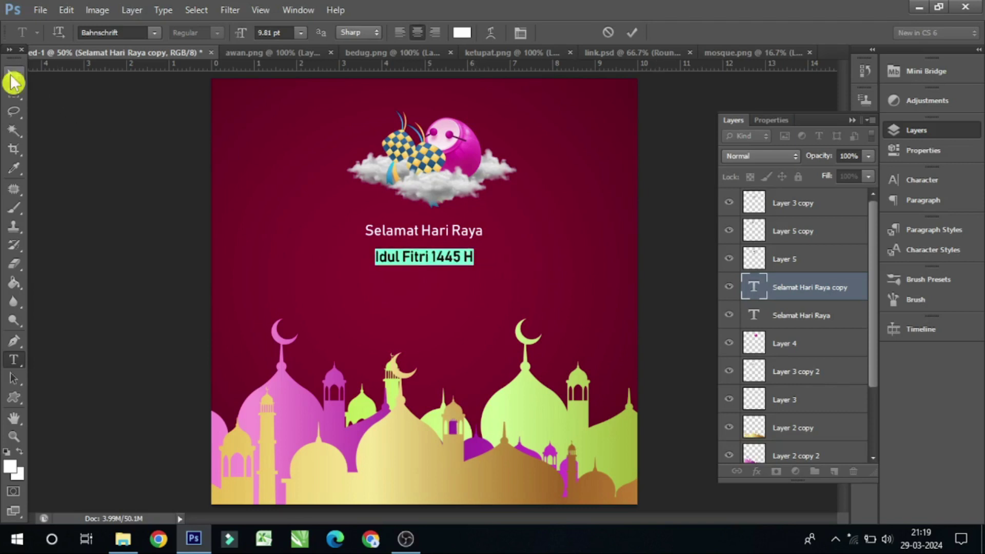
# - Enlarge the 'Idul Fitri 1445 H' line to about 208%
pyautogui.click(66, 10)
pyautogui.click(201, 264)
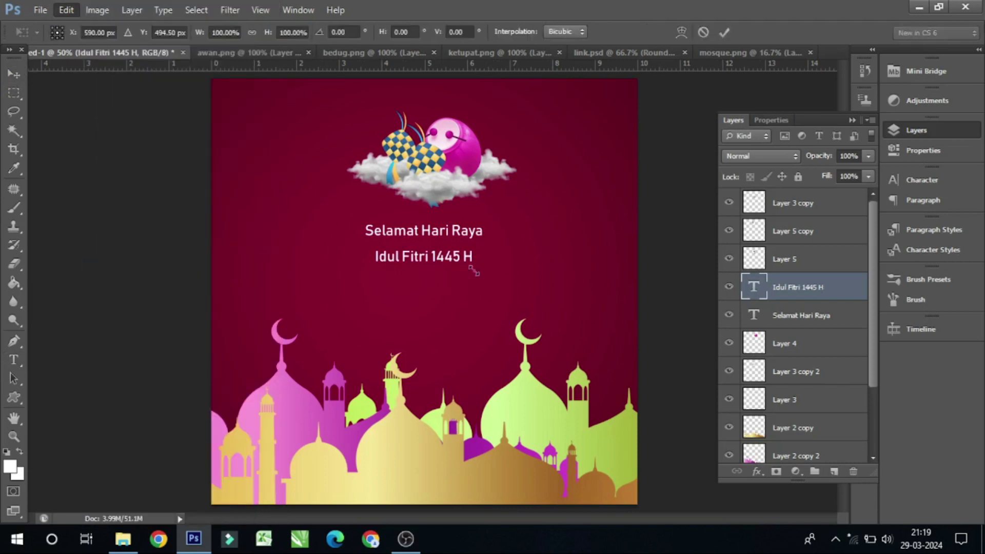
pyautogui.moveTo(479, 245); pyautogui.dragTo(528, 231)
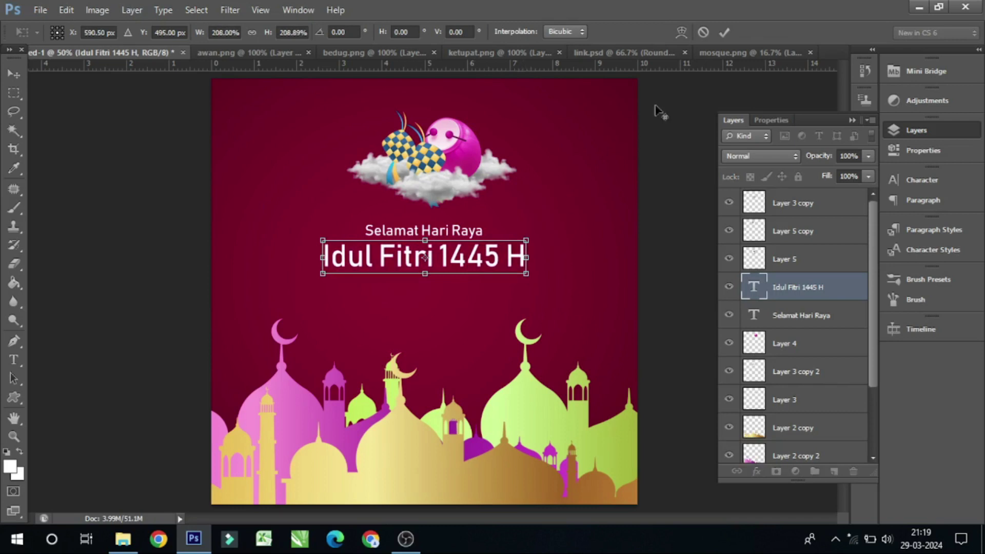
pyautogui.click(724, 33)
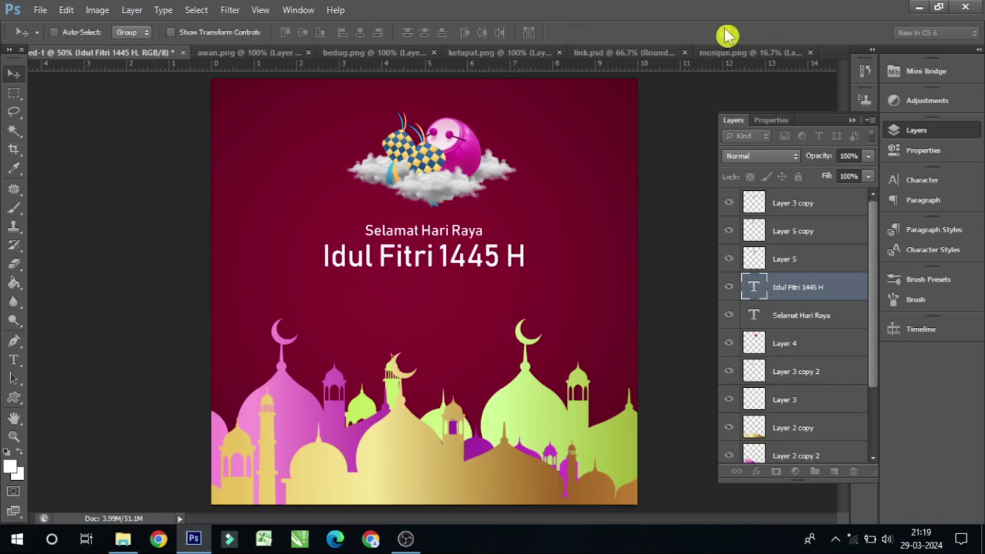
# - Add a Gradient Overlay effect to the 'Idul Fitri 1445 H' layer
pyautogui.click(757, 472)
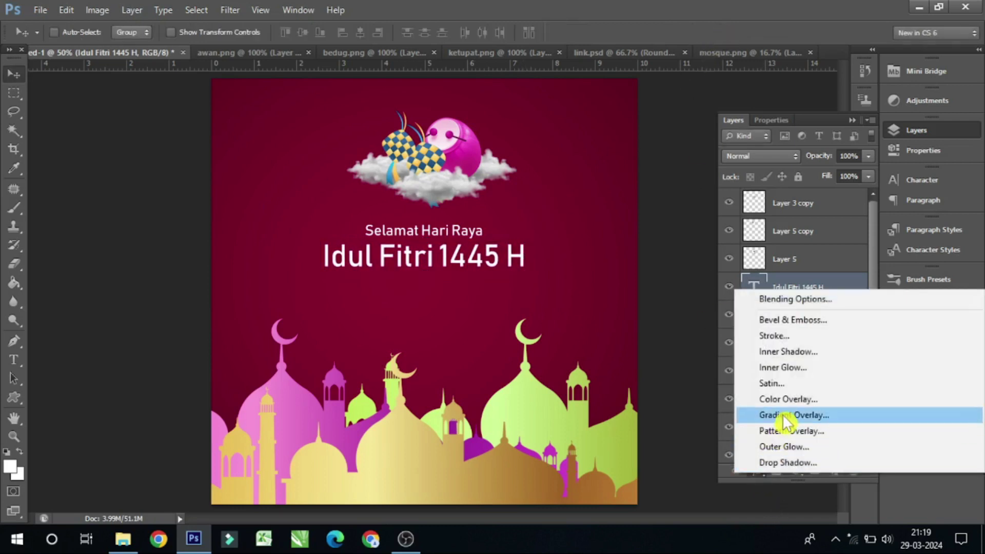
pyautogui.click(691, 429)
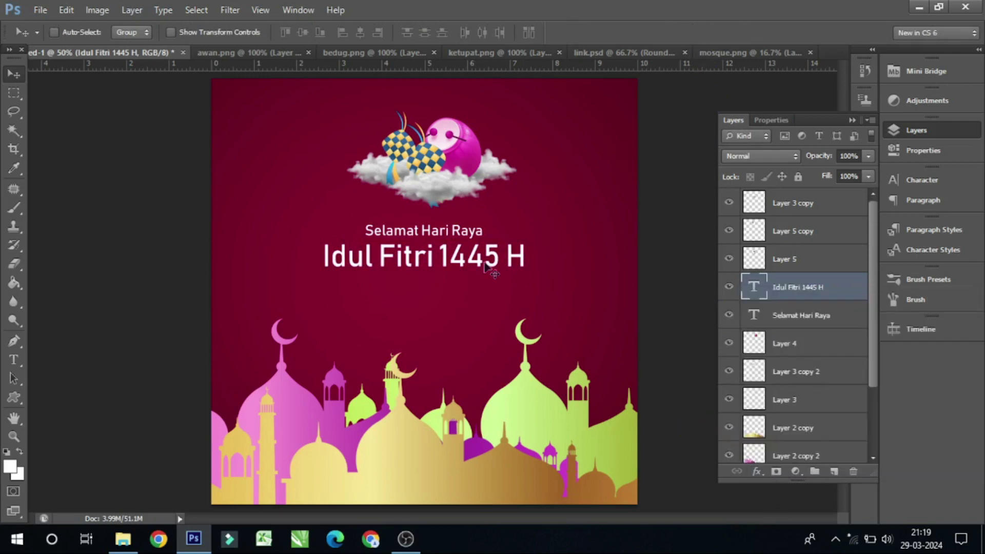
pyautogui.click(757, 474)
pyautogui.click(695, 378)
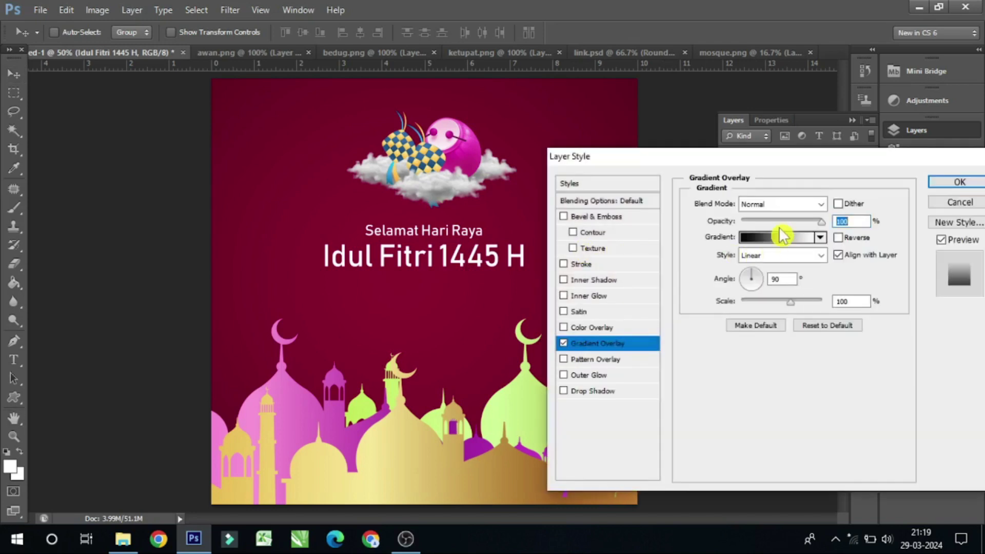
pyautogui.click(771, 249)
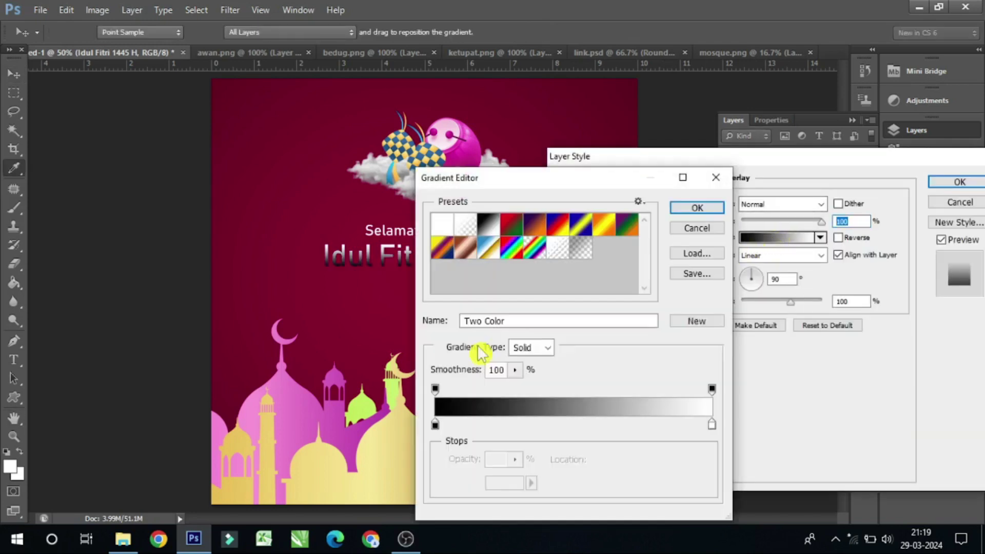
# - Set the gradient's start stop to a deep gold
pyautogui.click(435, 424)
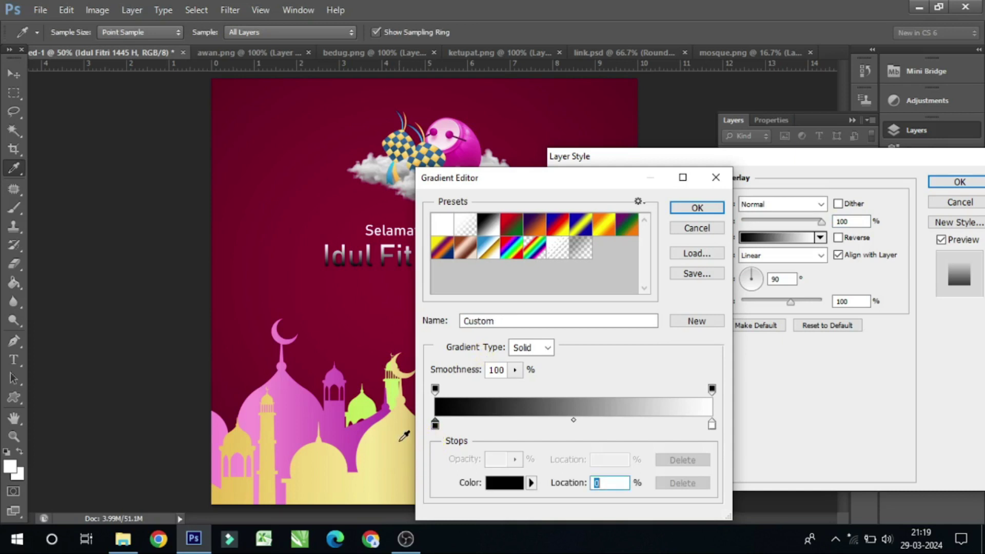
pyautogui.click(400, 441)
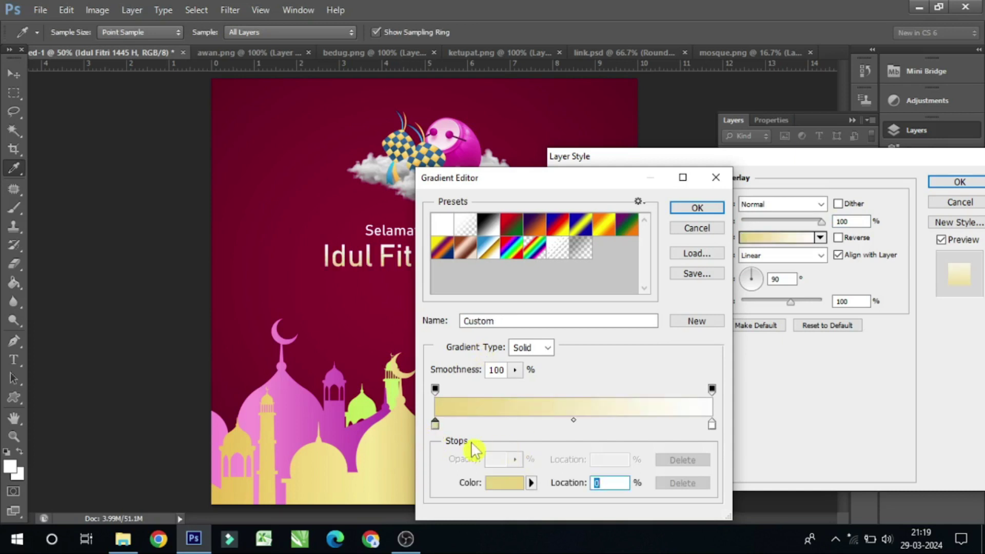
pyautogui.click(504, 481)
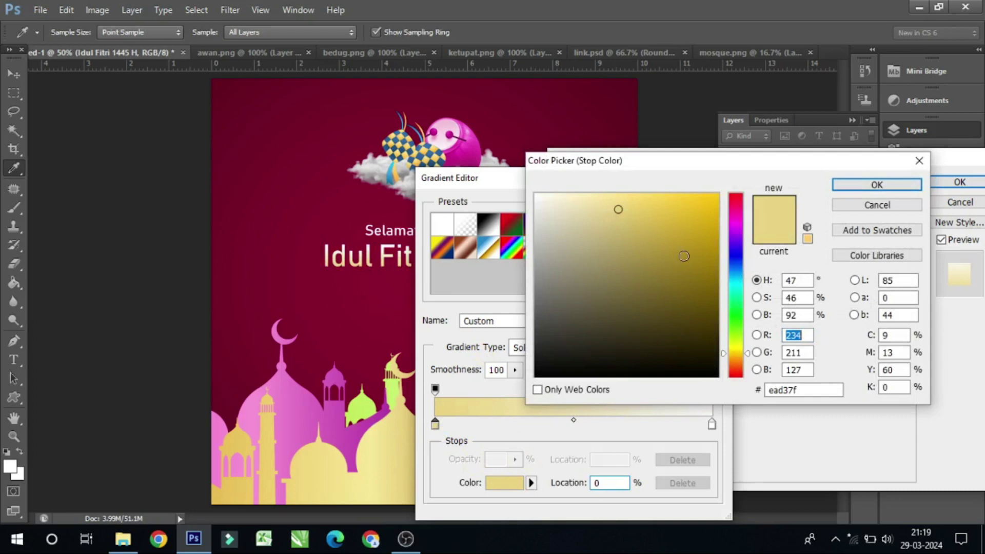
pyautogui.click(650, 217)
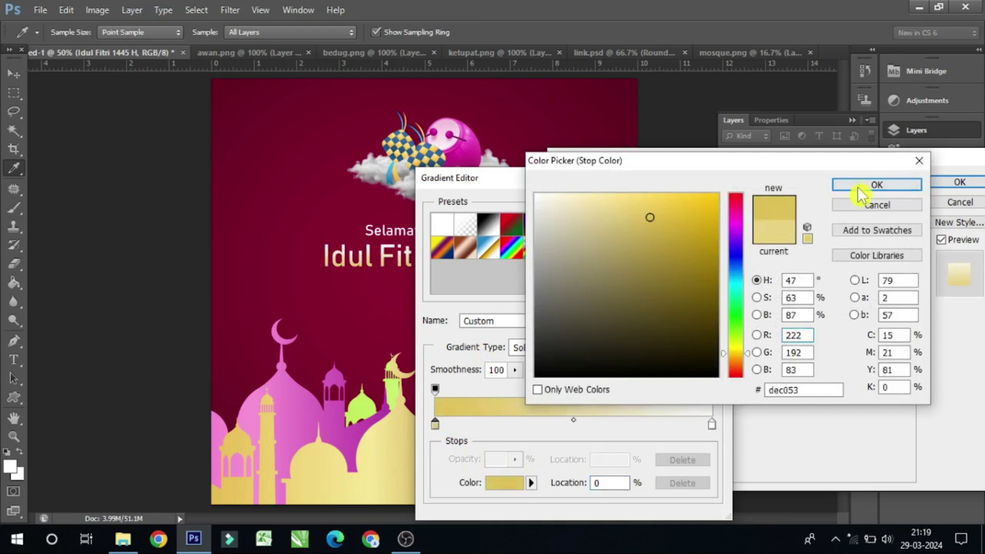
pyautogui.click(876, 184)
# - Set the end stop to a light yellow with red 232 and apply the gold-to-yellow overlay
pyautogui.click(712, 426)
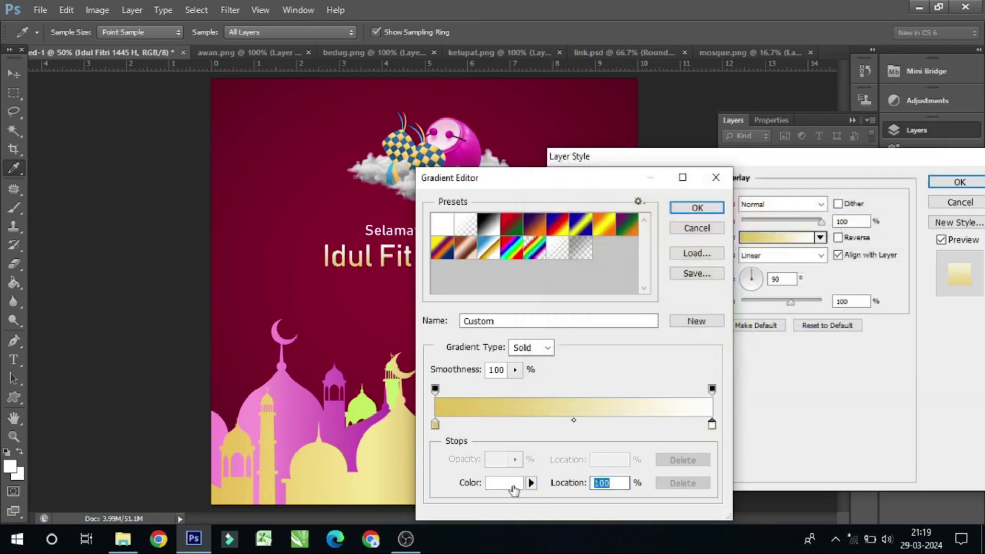
pyautogui.click(360, 409)
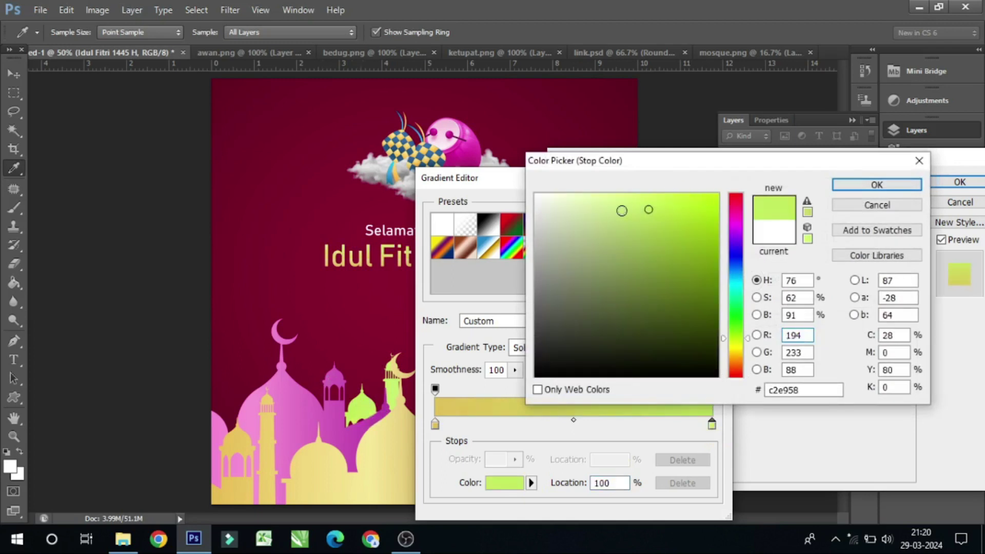
pyautogui.click(294, 399)
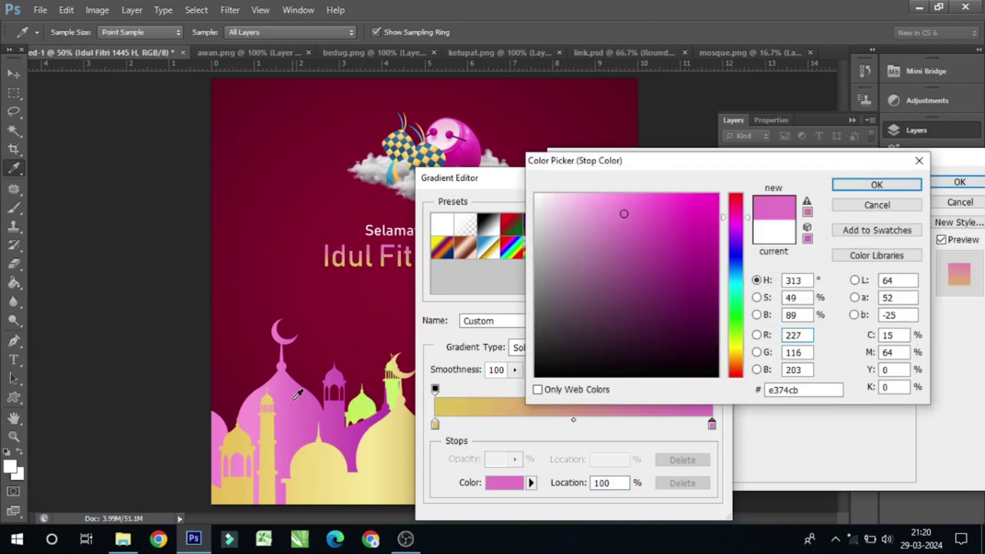
pyautogui.click(375, 395)
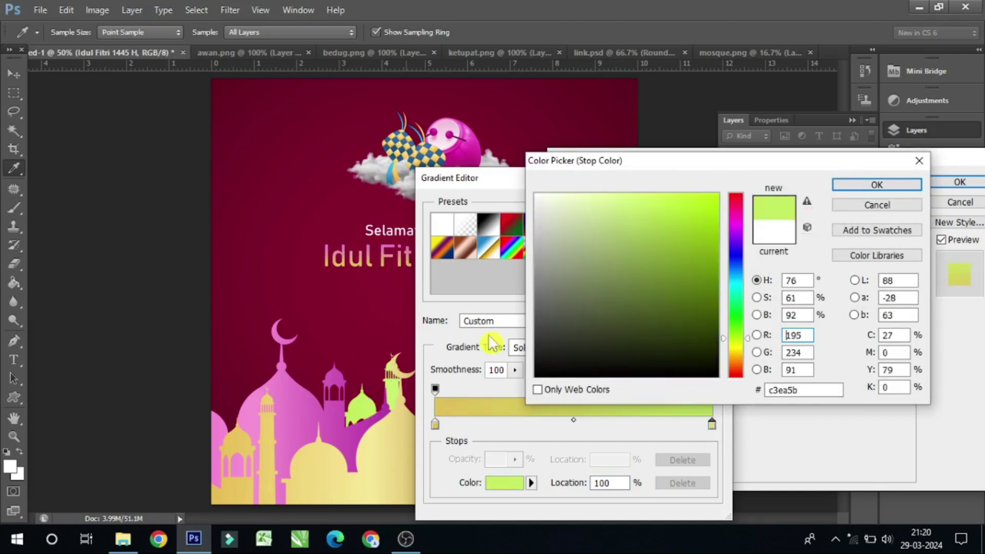
pyautogui.doubleClick(793, 335)
pyautogui.write('232')
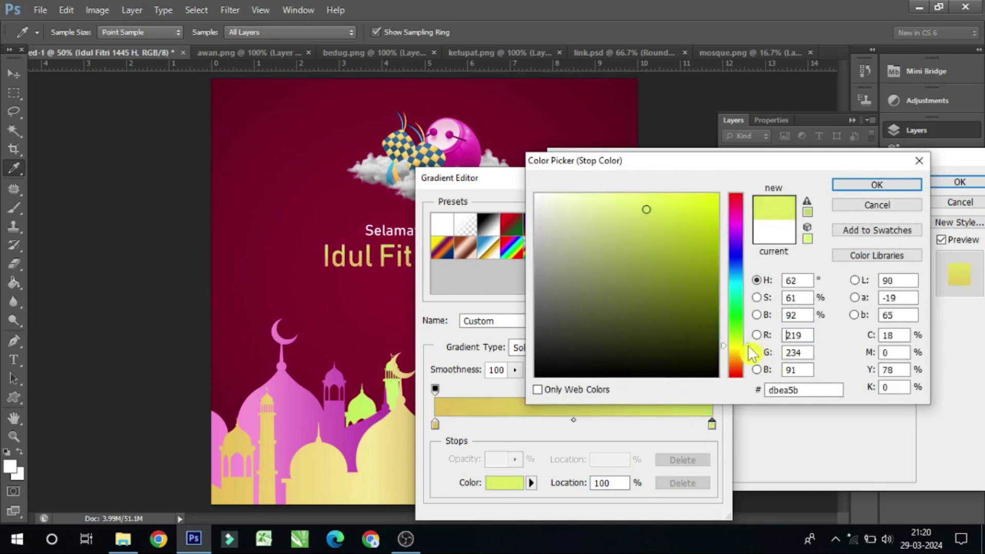
pyautogui.moveTo(645, 208); pyautogui.dragTo(654, 196)
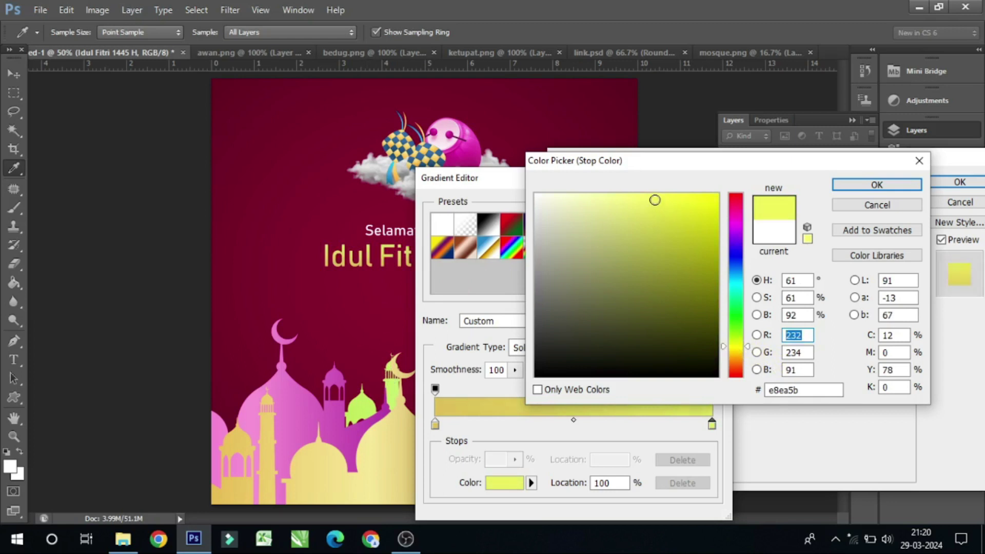
pyautogui.click(876, 185)
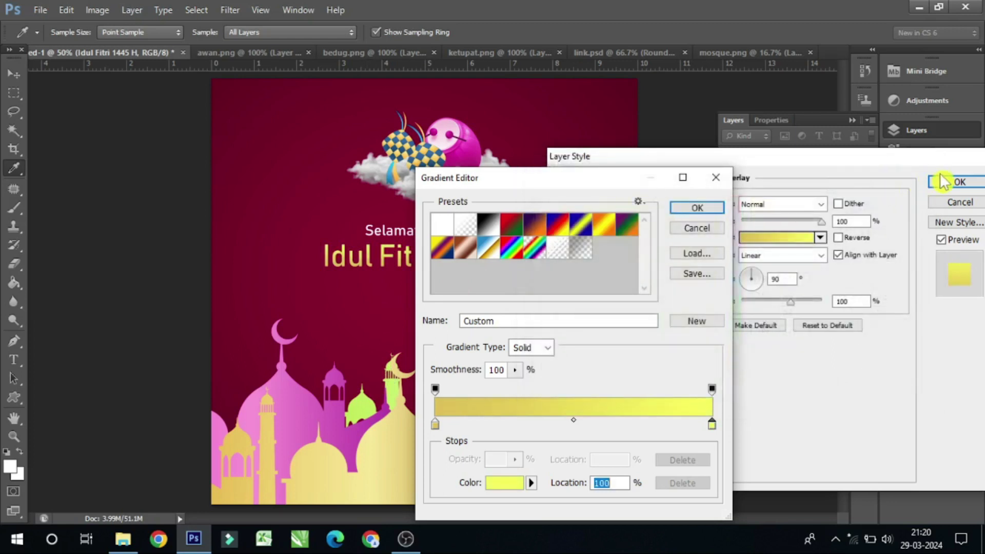
pyautogui.press('Return')
pyautogui.click(957, 183)
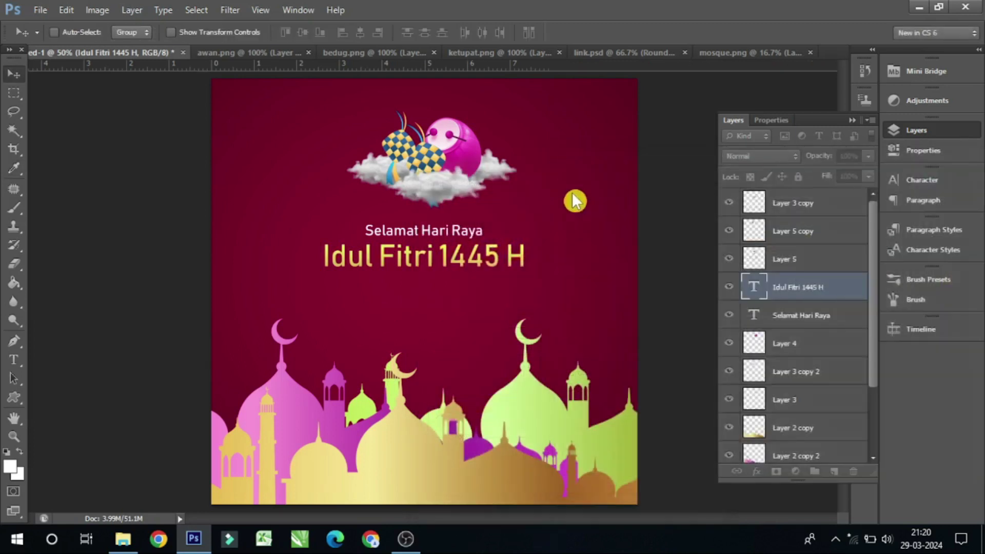
# - Duplicate the Selamat Hari Raya text layer and place the copy below Idul Fitri 1445 H
pyautogui.rightClick(457, 234)
pyautogui.click(470, 242)
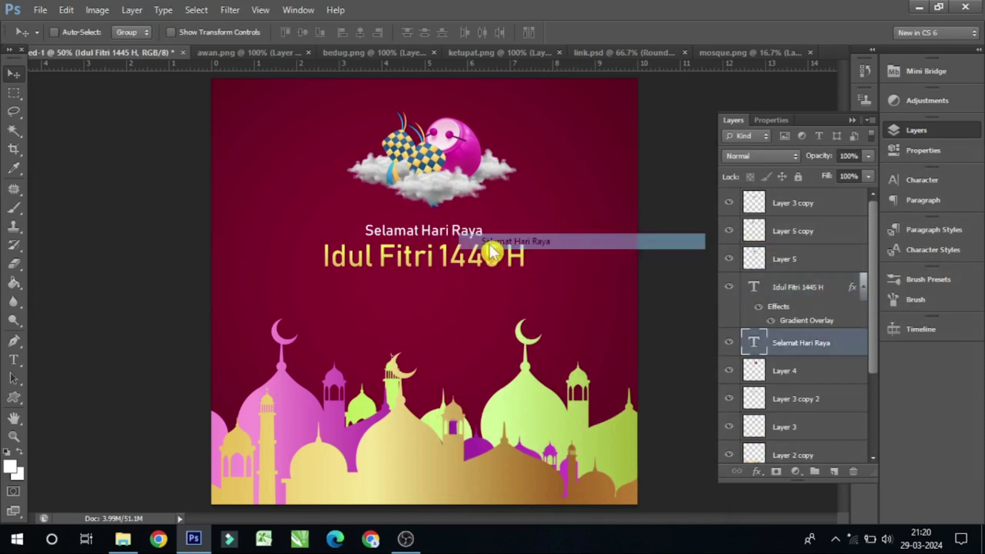
pyautogui.rightClick(807, 349)
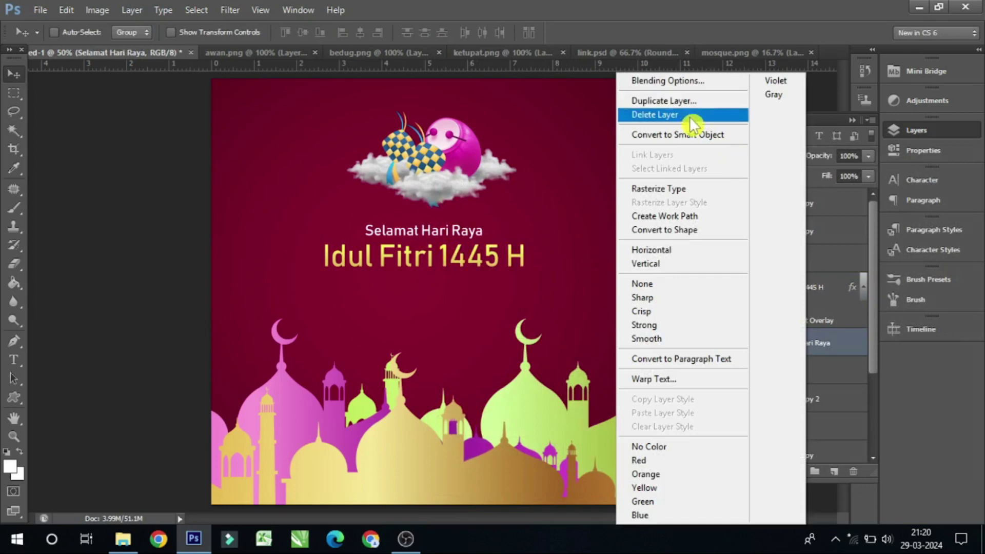
pyautogui.click(667, 101)
pyautogui.click(620, 161)
pyautogui.moveTo(447, 246); pyautogui.dragTo(447, 302)
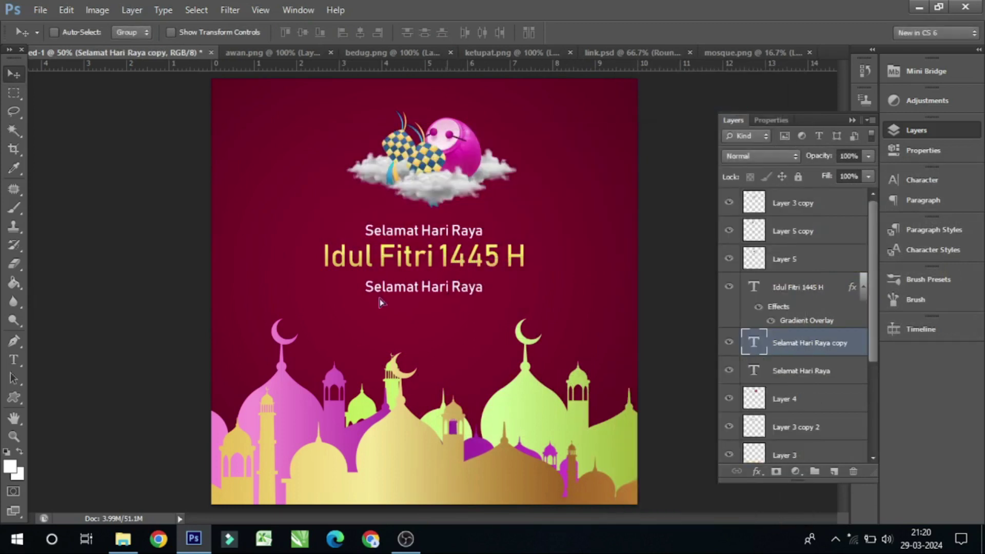
# - Retype the copy as two lines: 'Minal Aidin Wal Faidzin' and 'Maaf Lahir & Batin'
pyautogui.click(14, 358)
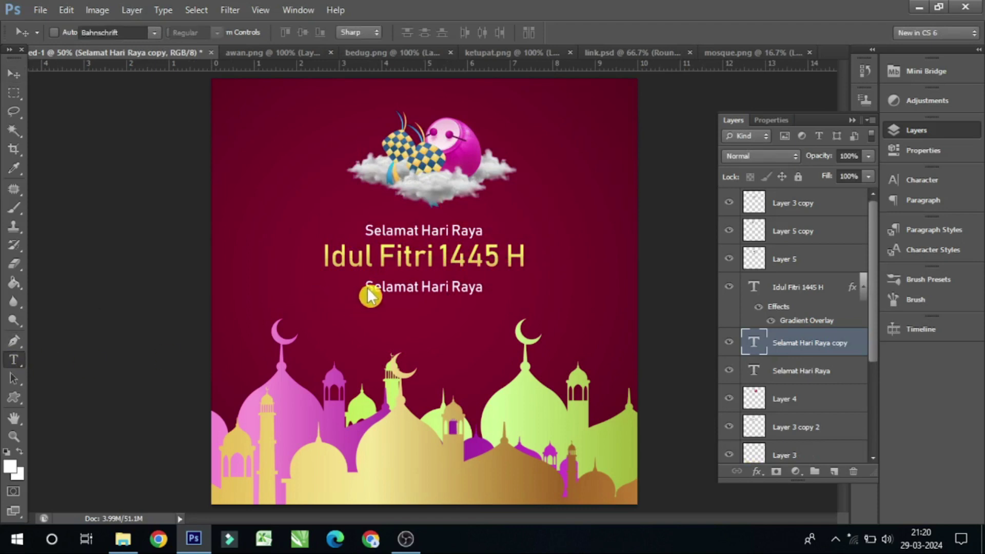
pyautogui.moveTo(369, 284); pyautogui.dragTo(540, 282)
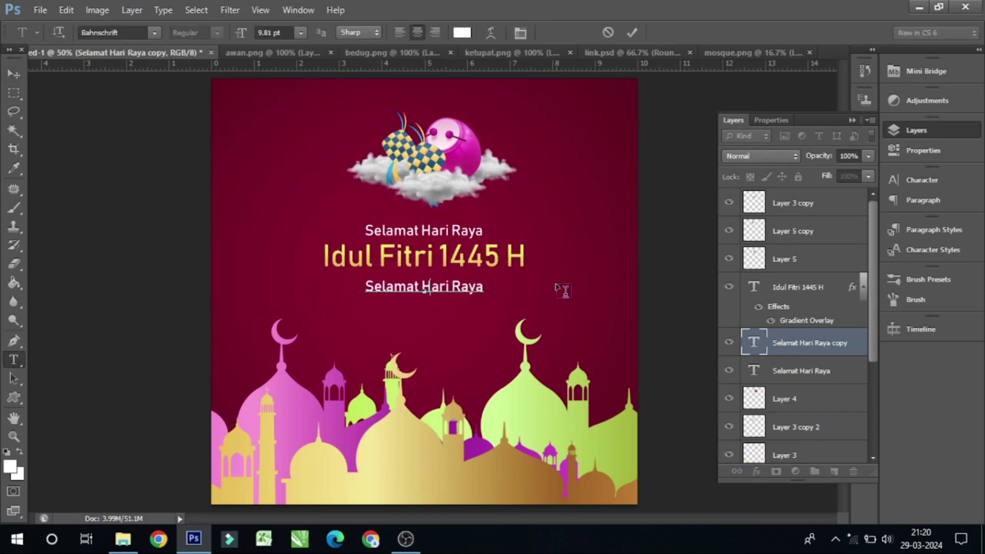
pyautogui.write('Minal Aidin Wal')
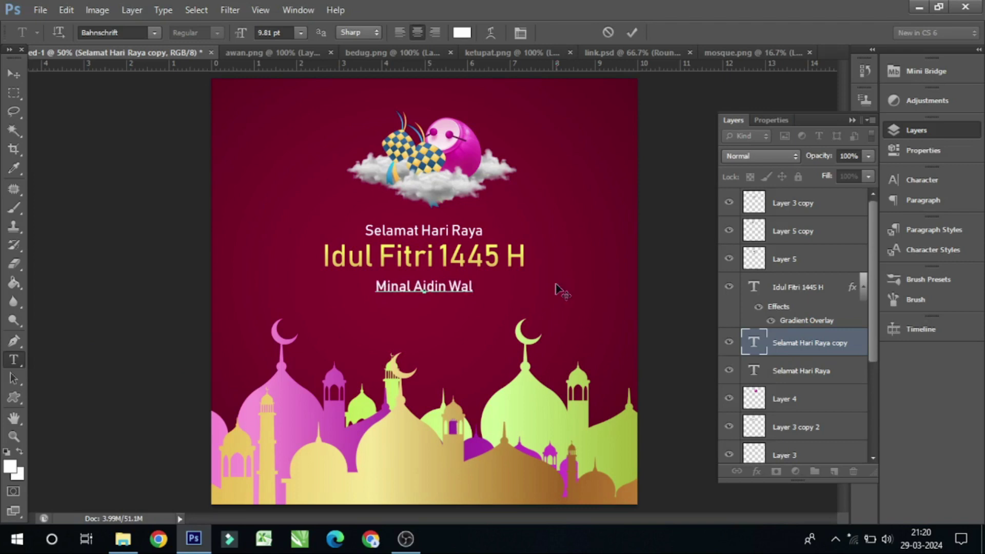
pyautogui.write(' Faid')
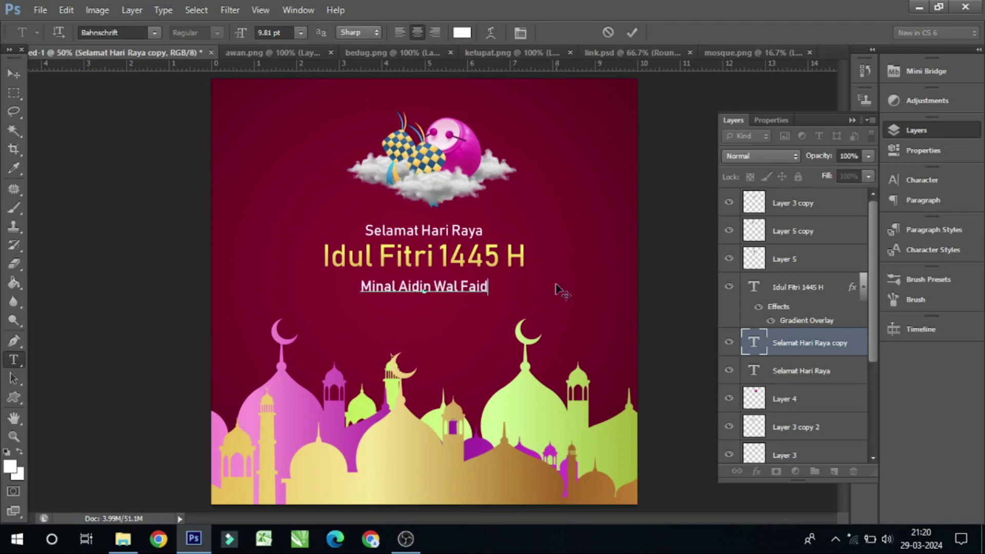
pyautogui.write('zin')
pyautogui.press('Return')
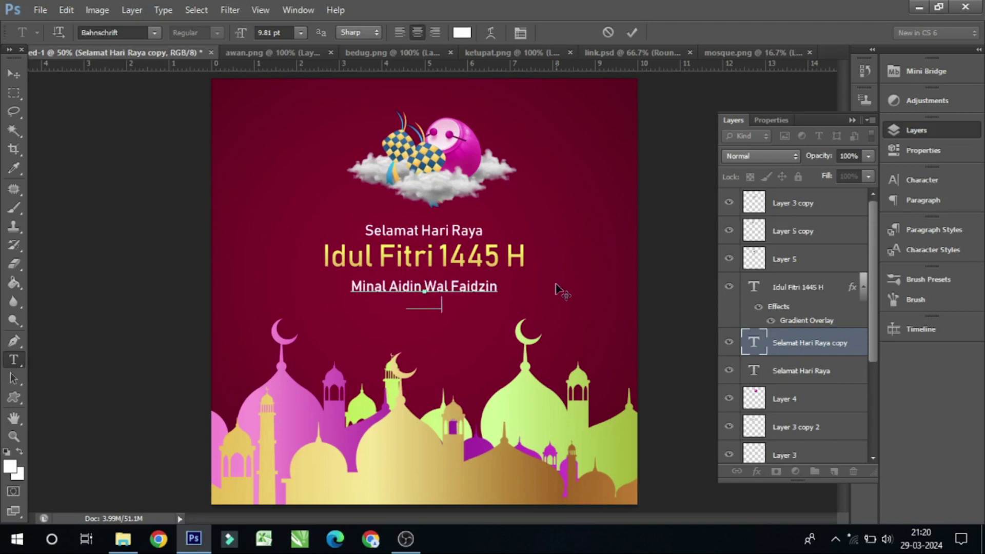
pyautogui.write('MohonMaaf La')
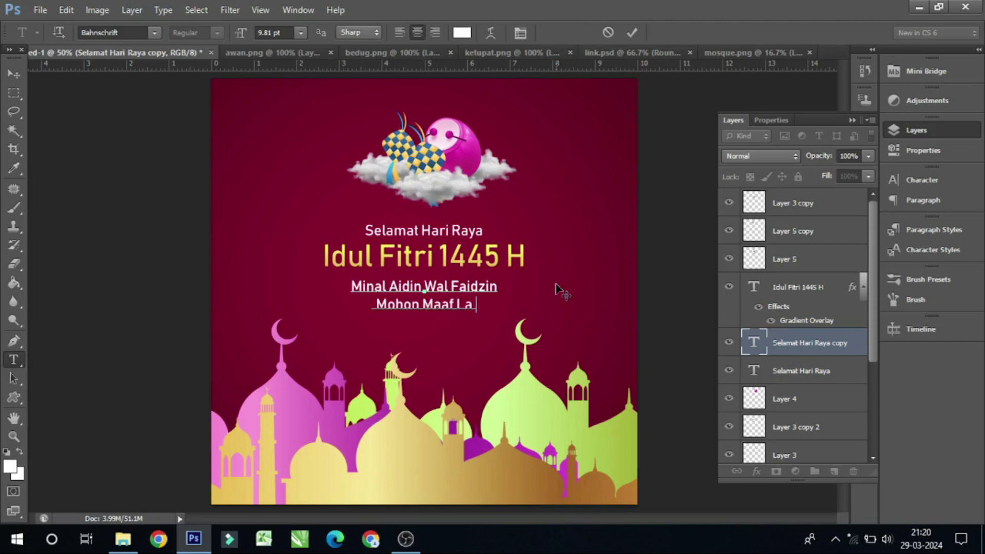
pyautogui.write('hir ')
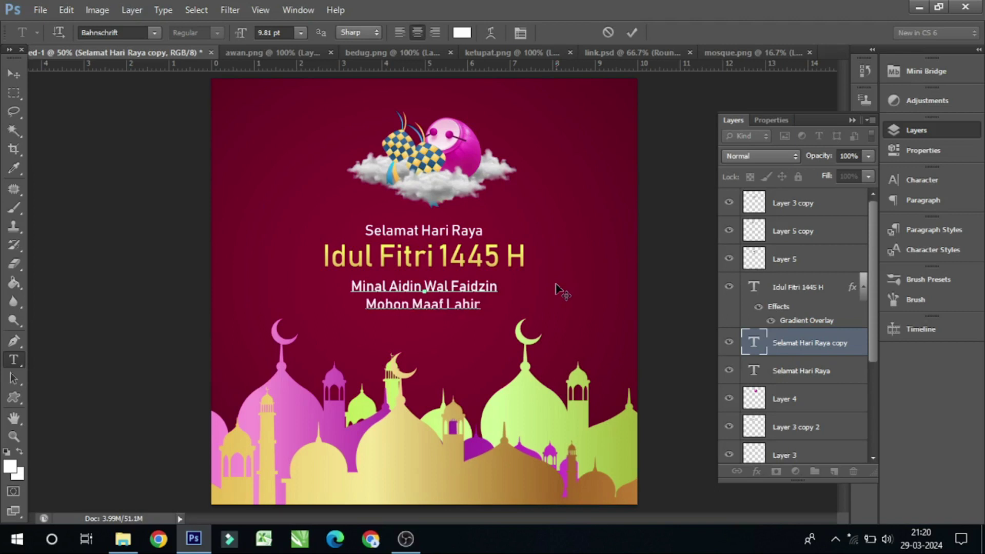
pyautogui.write('& ')
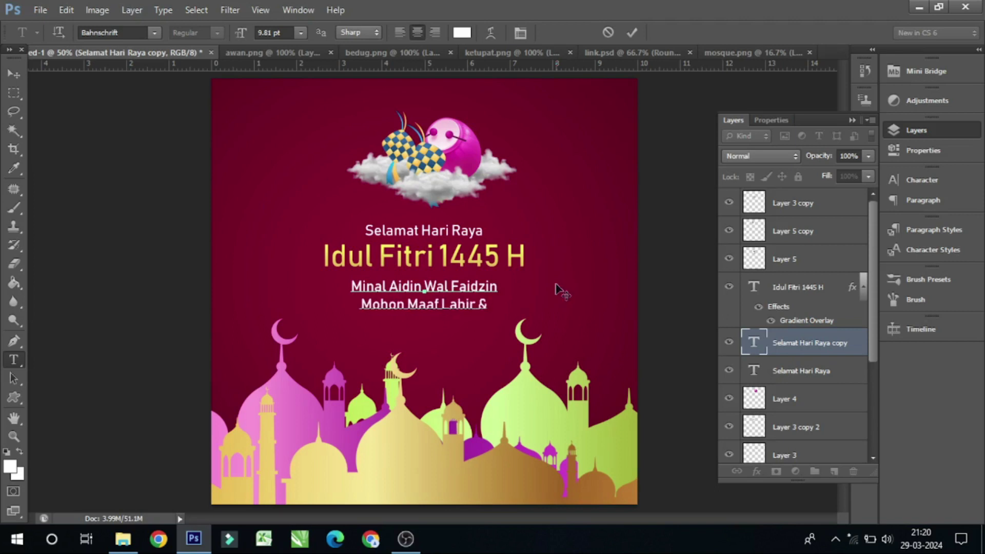
pyautogui.write('Batin')
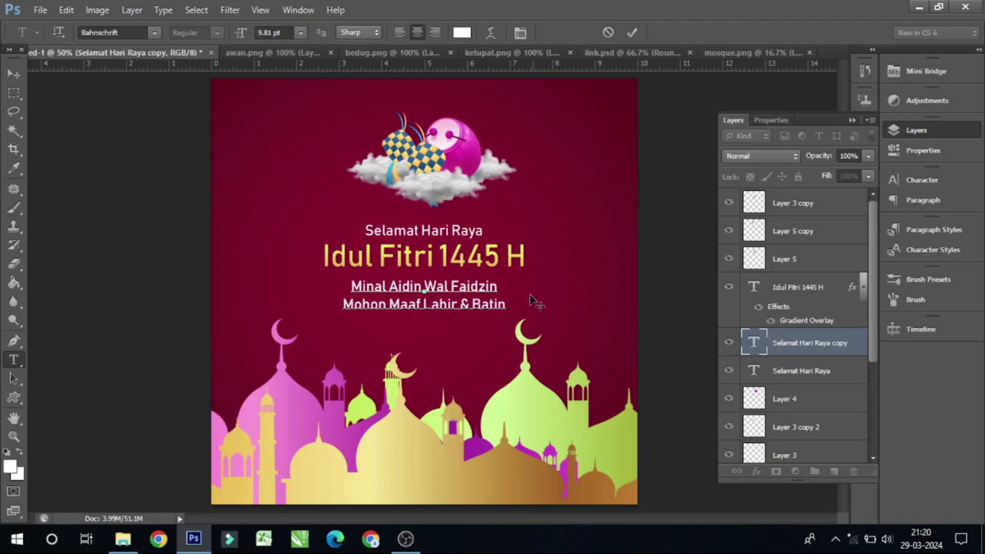
pyautogui.click(13, 75)
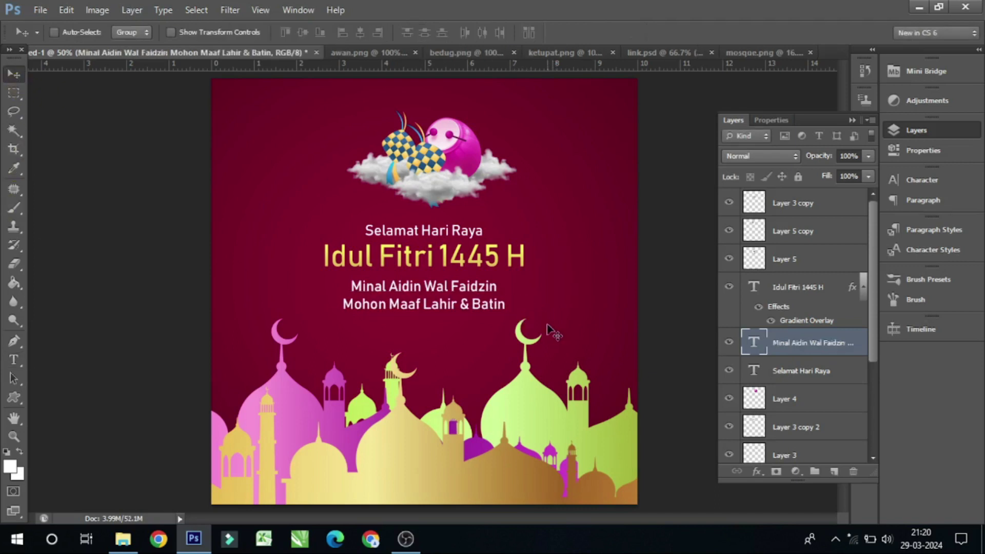
# - Nudge the greeting text slightly lower and select the Selamat Hari Raya layer
pyautogui.moveTo(491, 296); pyautogui.dragTo(491, 300)
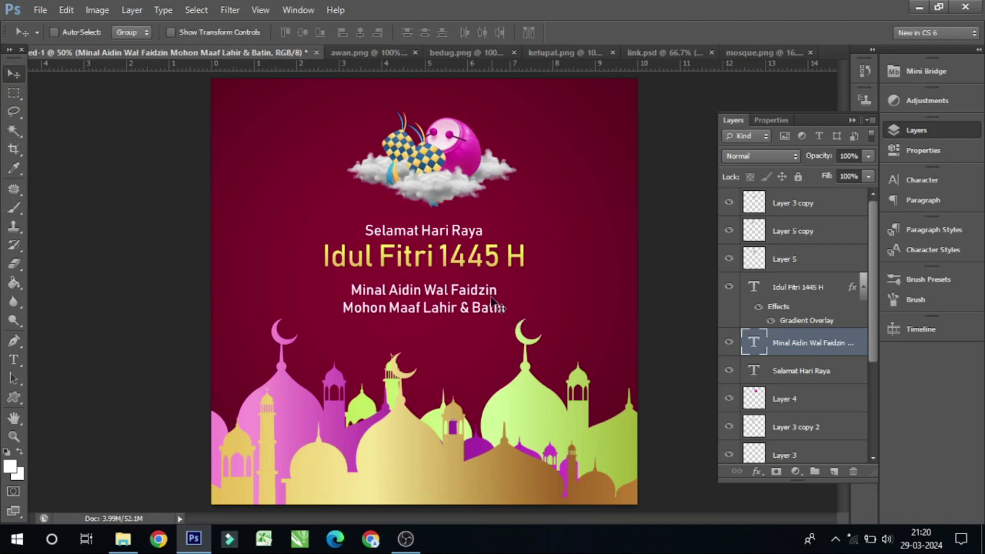
pyautogui.rightClick(460, 263)
pyautogui.click(469, 271)
pyautogui.rightClick(464, 240)
pyautogui.click(475, 247)
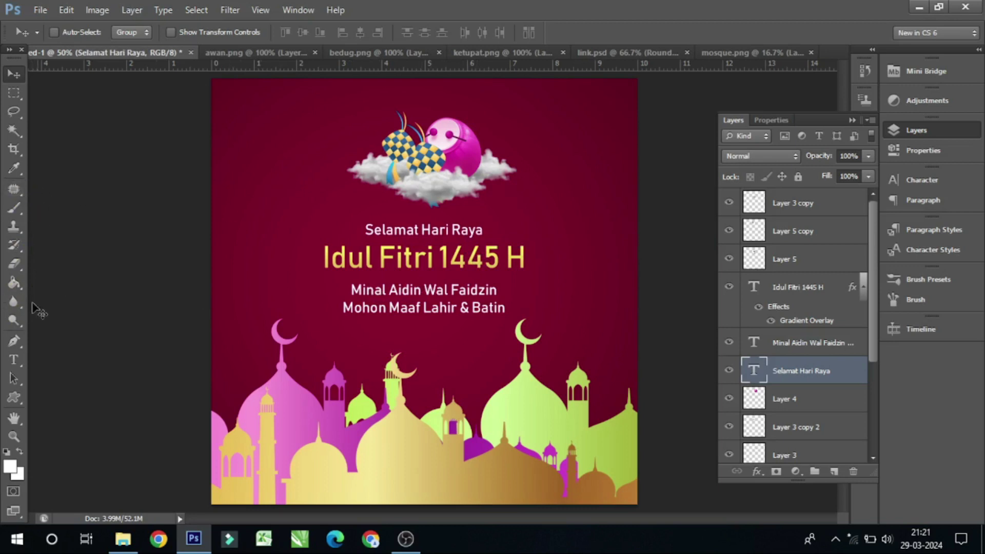
# - Draw a small white five-point custom star shape left of the heading
pyautogui.click(18, 405)
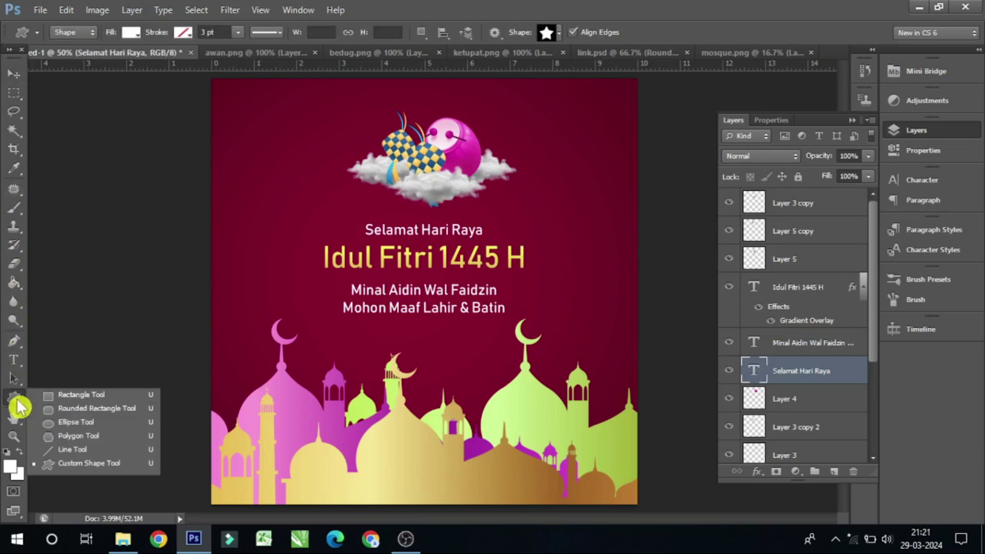
pyautogui.click(87, 463)
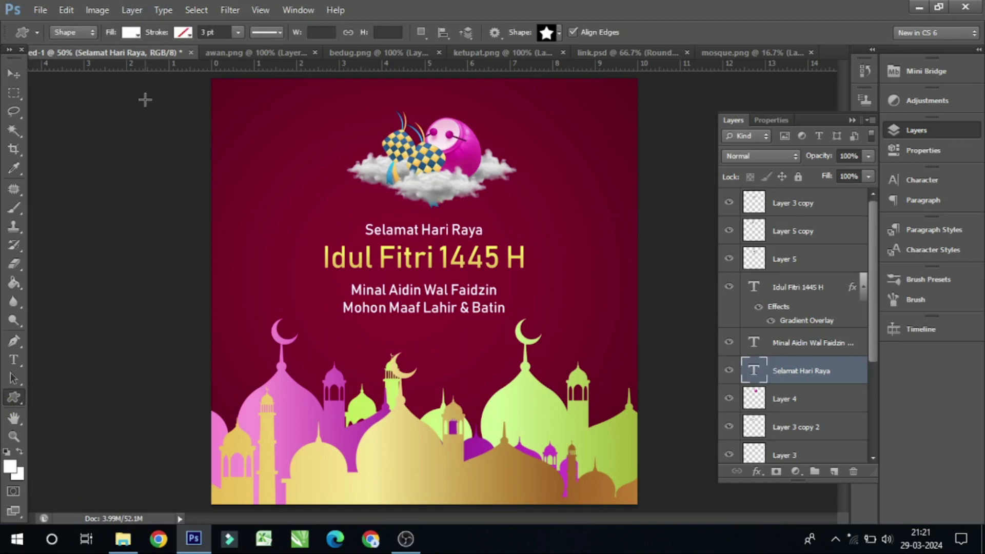
pyautogui.click(132, 32)
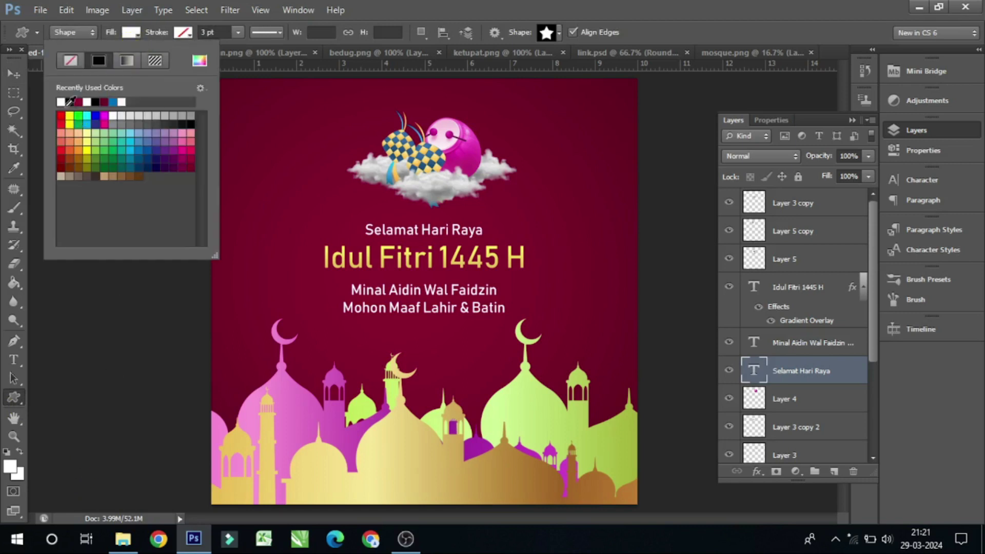
pyautogui.click(138, 35)
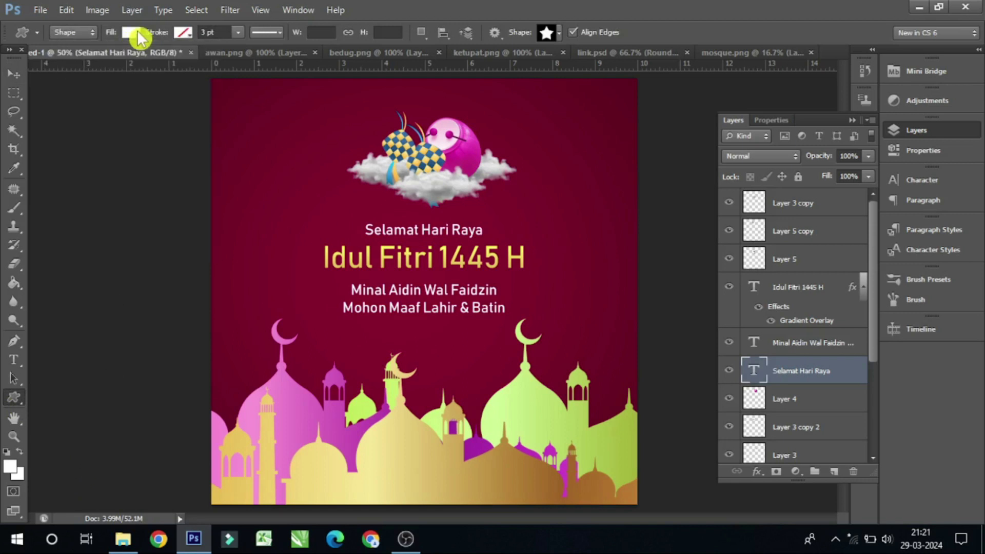
pyautogui.click(557, 34)
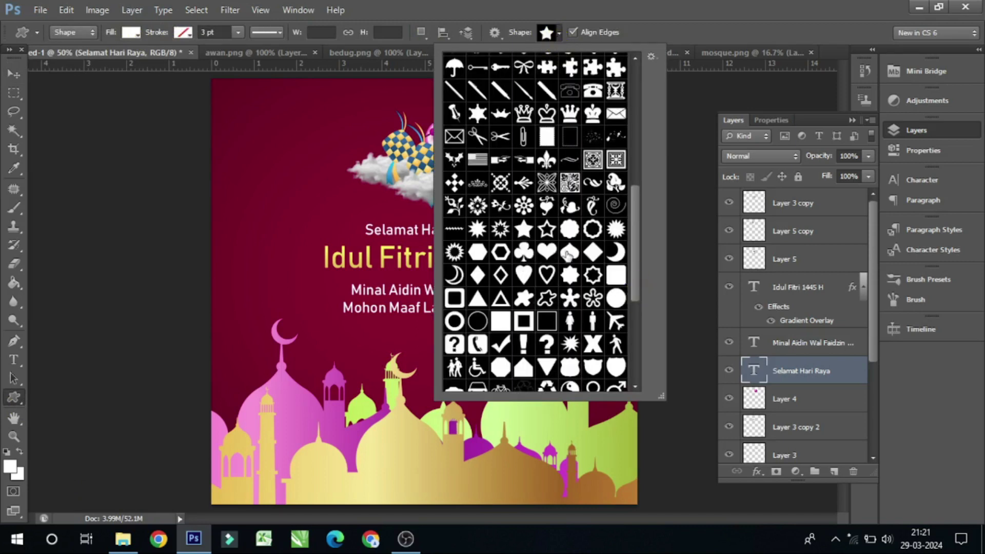
pyautogui.click(524, 229)
pyautogui.doubleClick(524, 229)
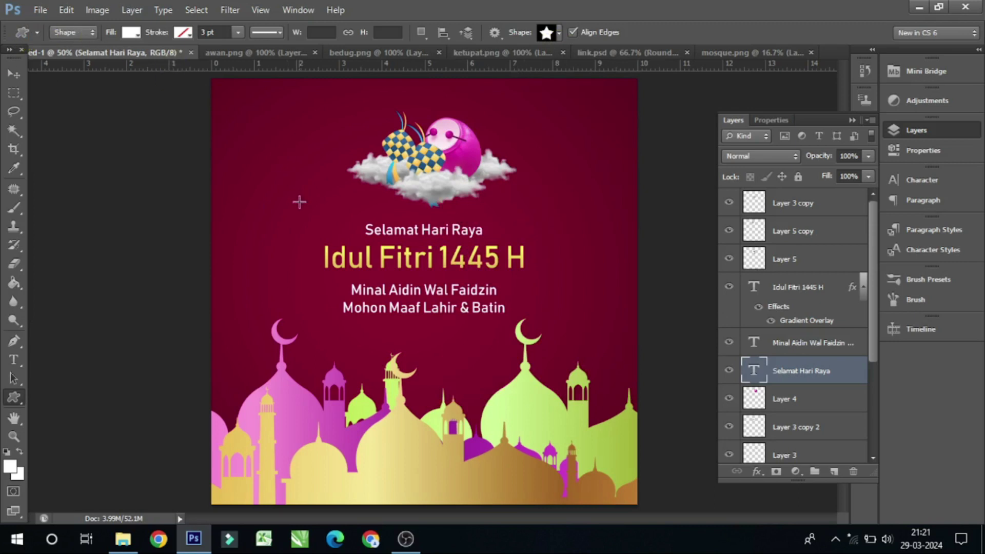
pyautogui.moveTo(278, 202); pyautogui.dragTo(286, 210)
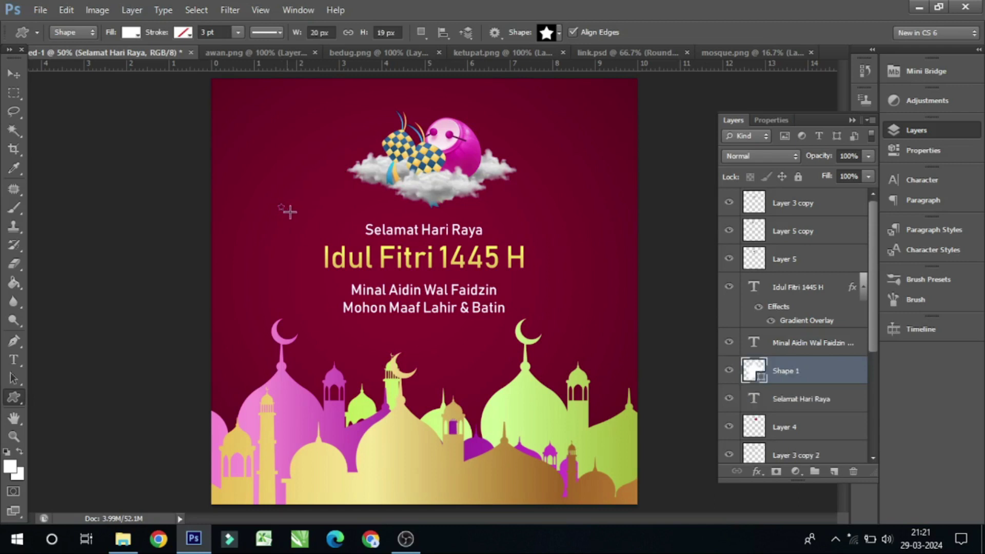
# - Lower the star layer to 60% opacity and shrink it with Free Transform Path
pyautogui.click(15, 74)
pyautogui.click(867, 156)
pyautogui.click(839, 174)
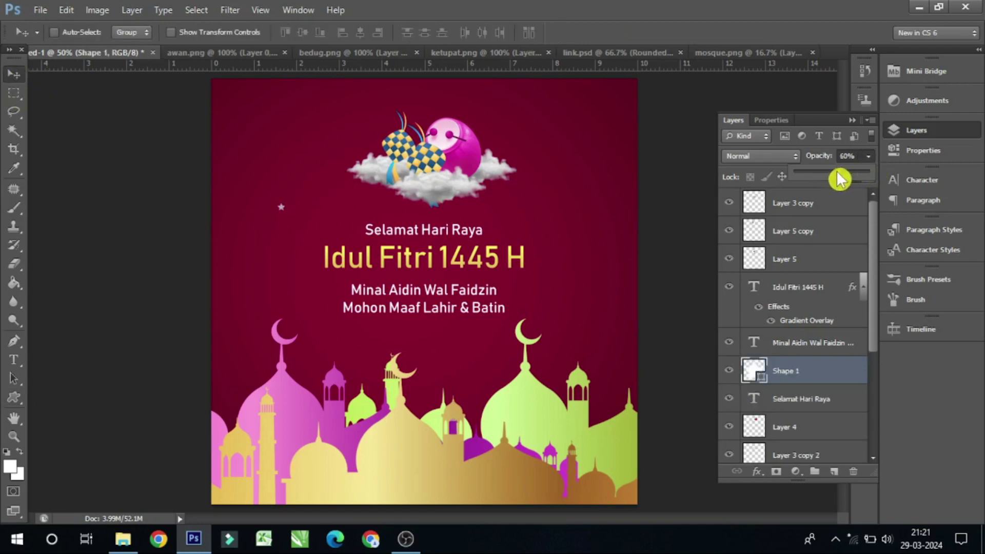
pyautogui.click(13, 85)
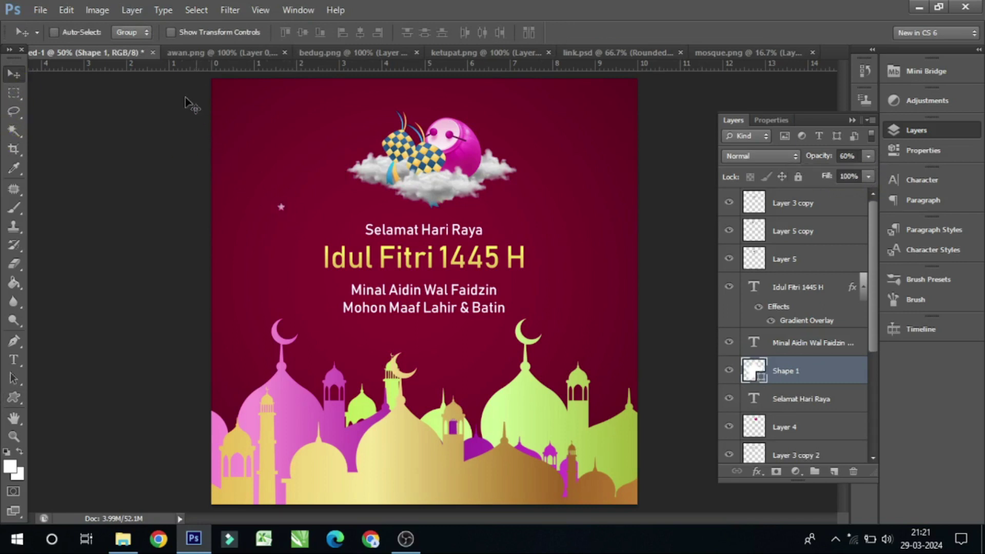
pyautogui.click(67, 10)
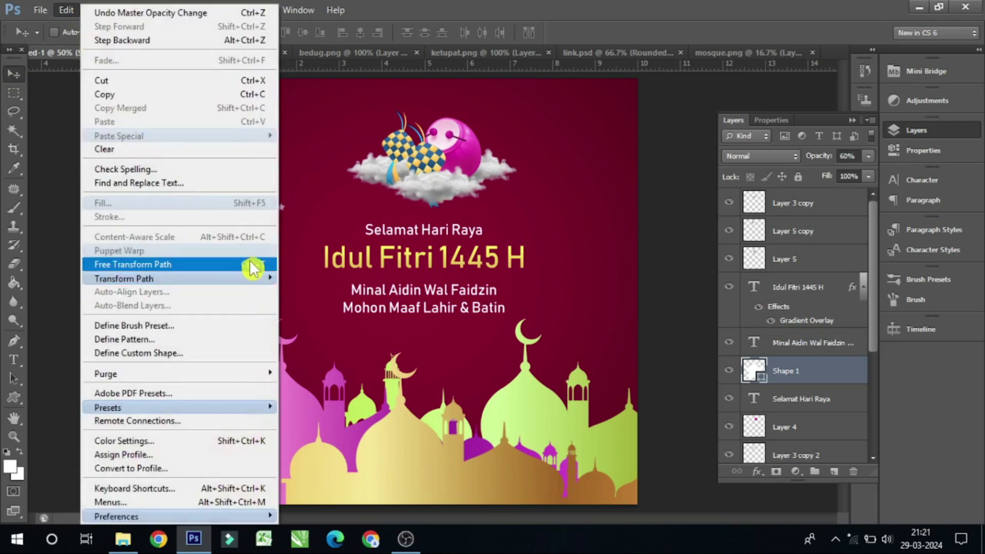
pyautogui.click(253, 264)
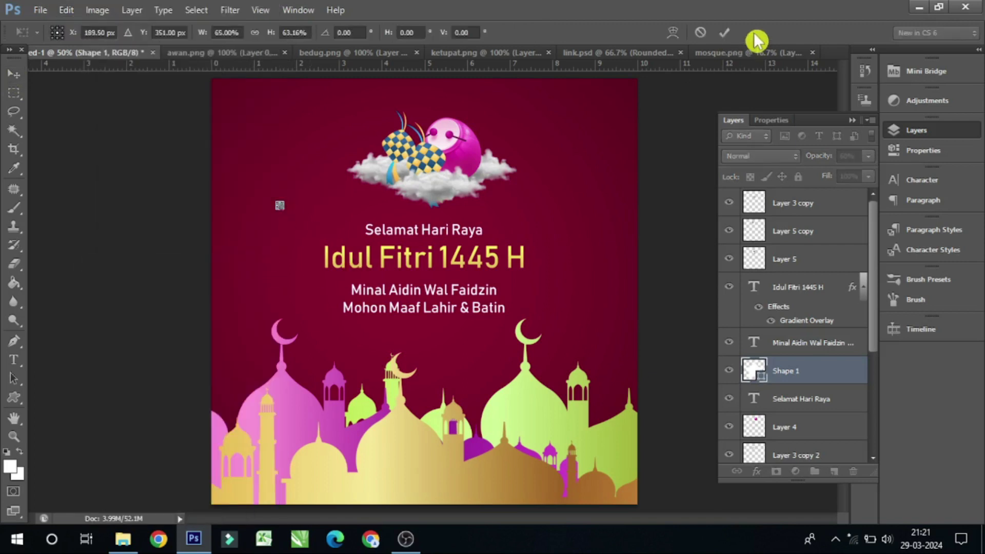
pyautogui.click(723, 33)
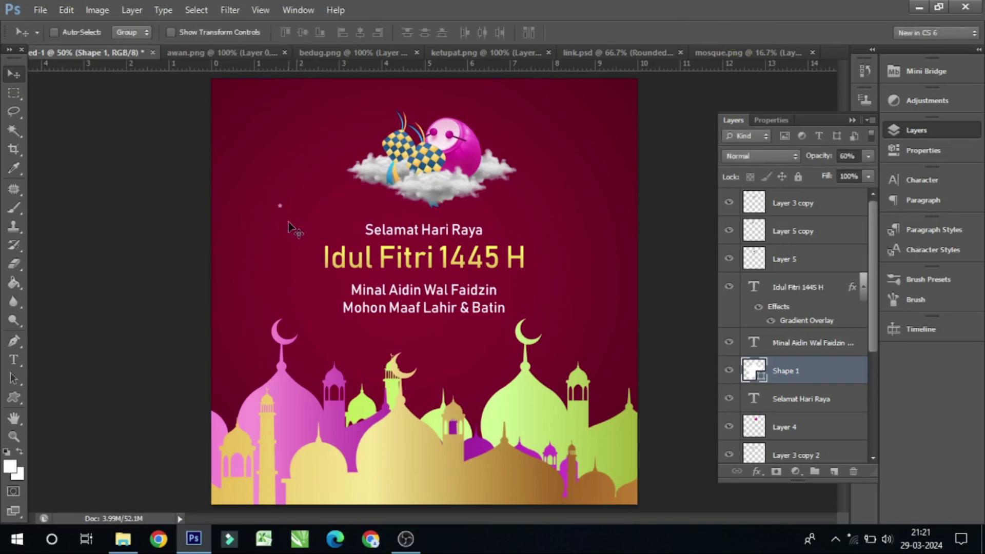
# - Duplicate the star as a Shape 1 copy layer and move it up and left
pyautogui.rightClick(824, 377)
pyautogui.click(854, 77)
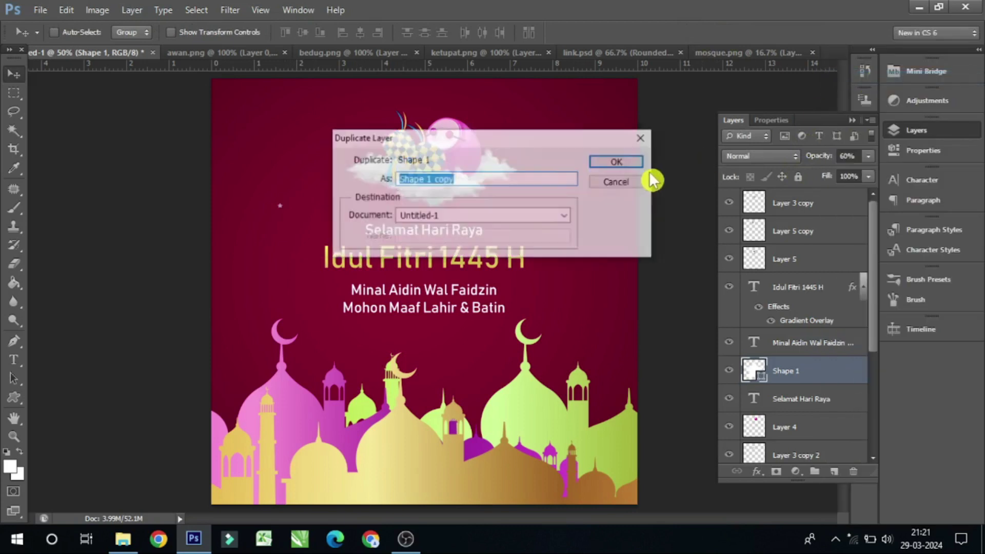
pyautogui.click(630, 163)
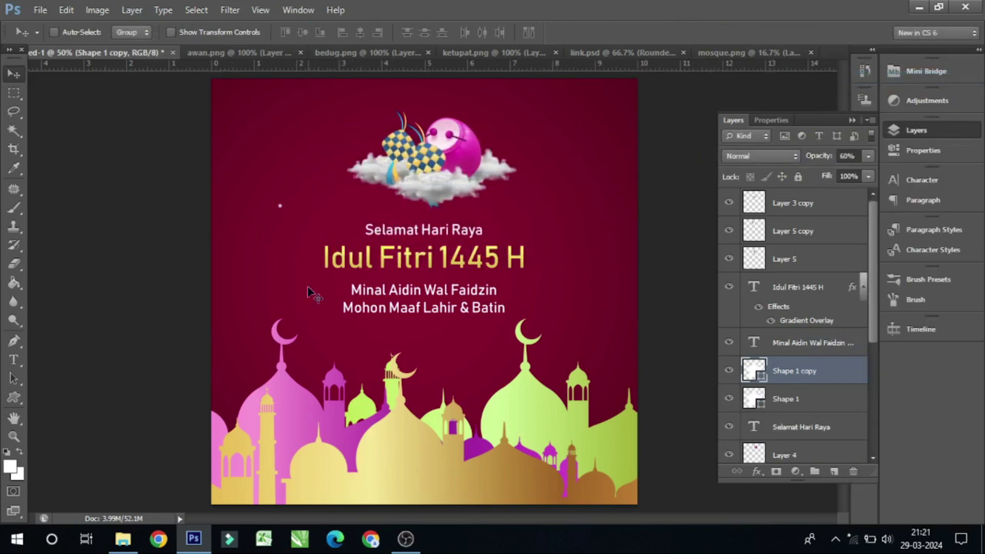
pyautogui.moveTo(280, 206); pyautogui.dragTo(262, 168)
# - Scatter more star copies around the clouds and headings, then select all star layers
pyautogui.moveTo(232, 170)
pyautogui.mouseDown()
pyautogui.moveTo(306, 132)
pyautogui.moveTo(540, 121)
pyautogui.moveTo(626, 153)
pyautogui.moveTo(609, 216)
pyautogui.moveTo(533, 225)
pyautogui.mouseUp()
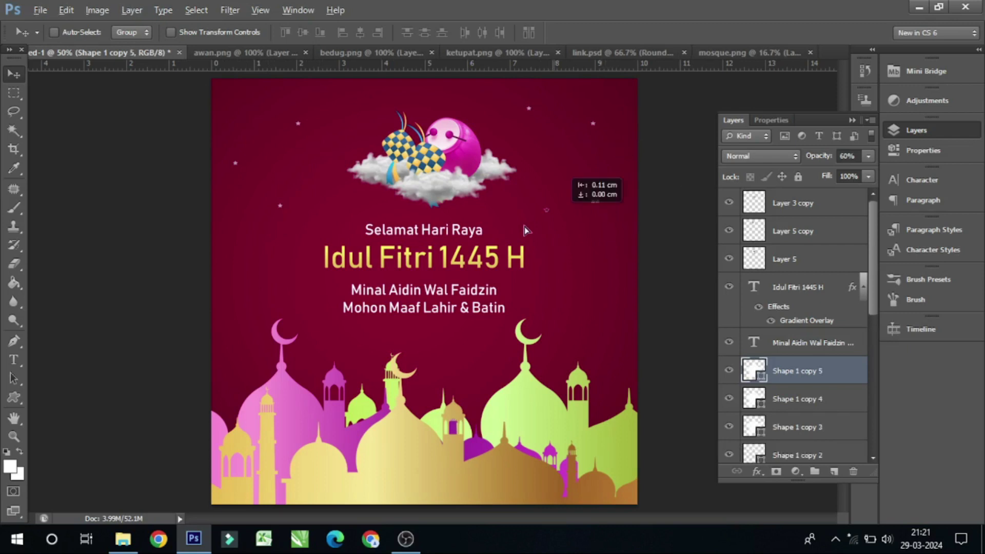
pyautogui.moveTo(609, 216)
pyautogui.mouseDown()
pyautogui.moveTo(613, 267)
pyautogui.moveTo(565, 294)
pyautogui.moveTo(276, 297)
pyautogui.moveTo(298, 287)
pyautogui.moveTo(230, 277)
pyautogui.moveTo(238, 280)
pyautogui.mouseUp()
pyautogui.moveTo(287, 214); pyautogui.dragTo(308, 146)
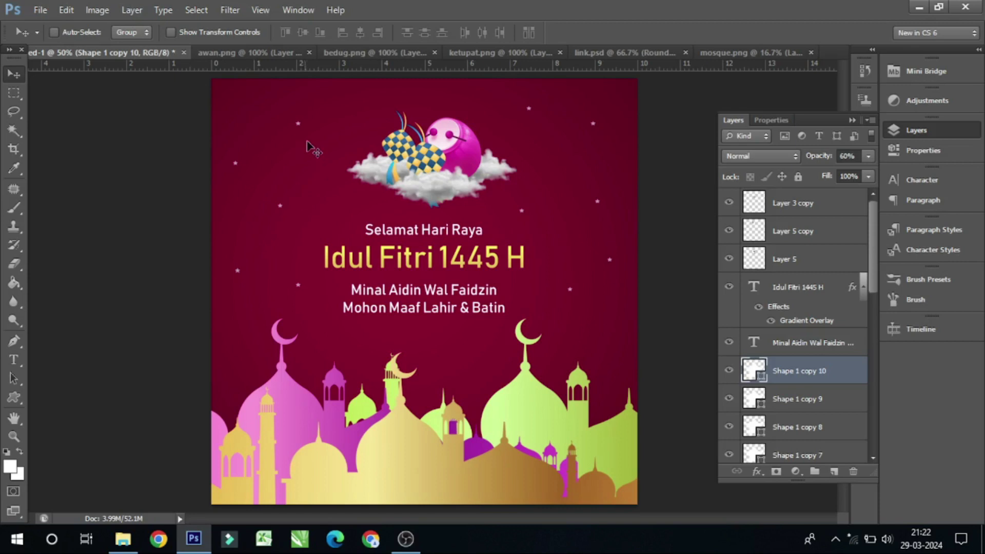
pyautogui.moveTo(262, 284); pyautogui.dragTo(366, 109)
pyautogui.moveTo(873, 277); pyautogui.dragTo(878, 367)
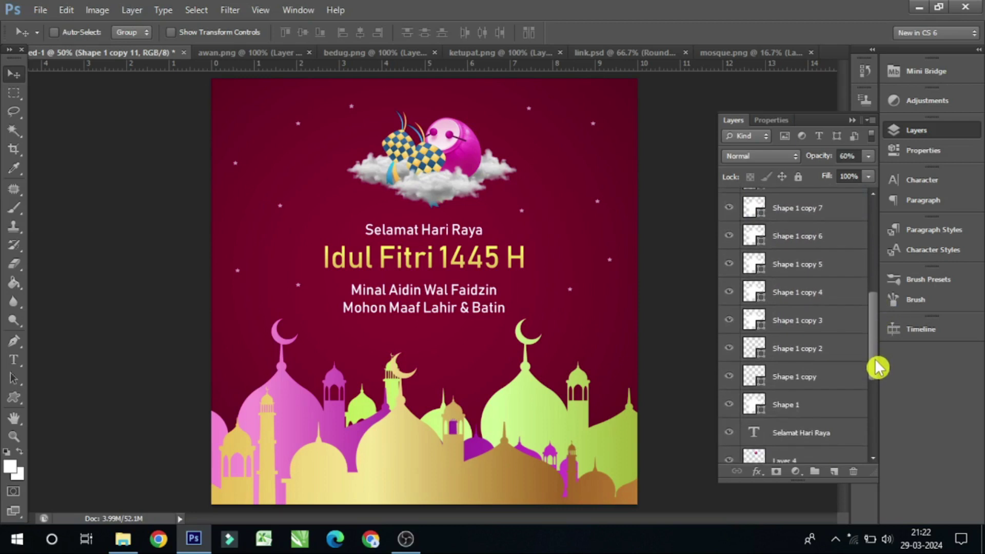
pyautogui.keyDown('shift'); pyautogui.click(815, 407); pyautogui.keyUp('shift')
# - Merge all the star shape layers into one and rename it 'bintang'
pyautogui.rightClick(803, 352)
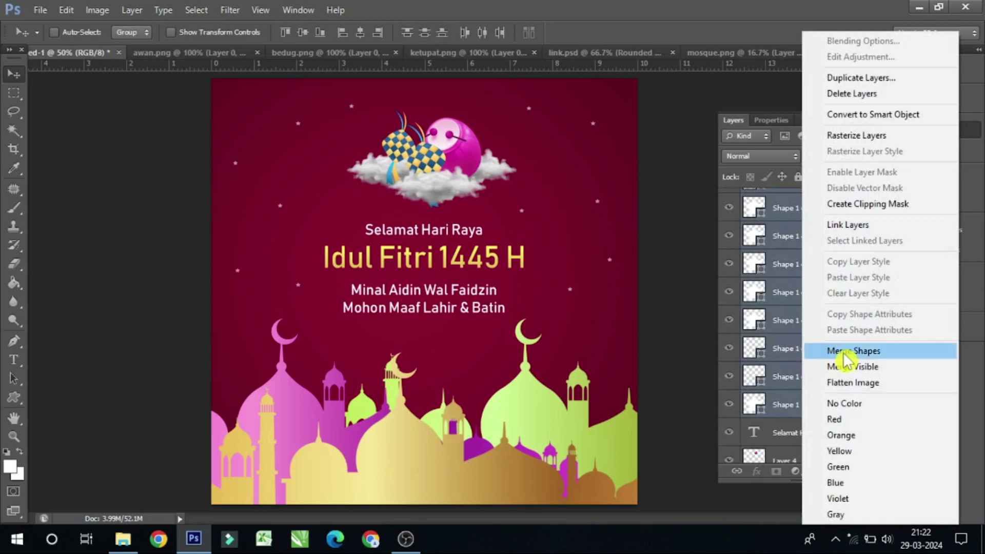
pyautogui.click(847, 352)
pyautogui.doubleClick(803, 201)
pyautogui.write('bintang')
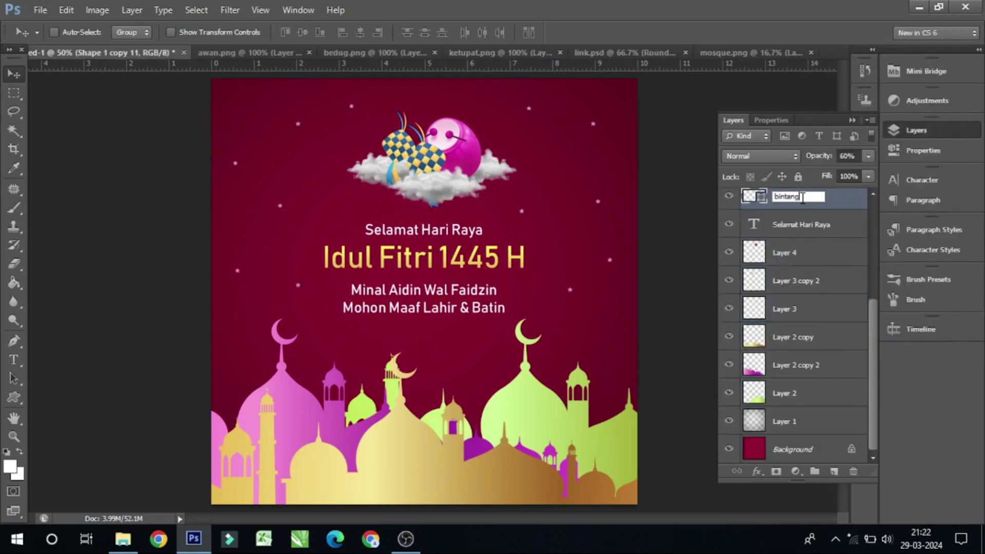
pyautogui.press('Return')
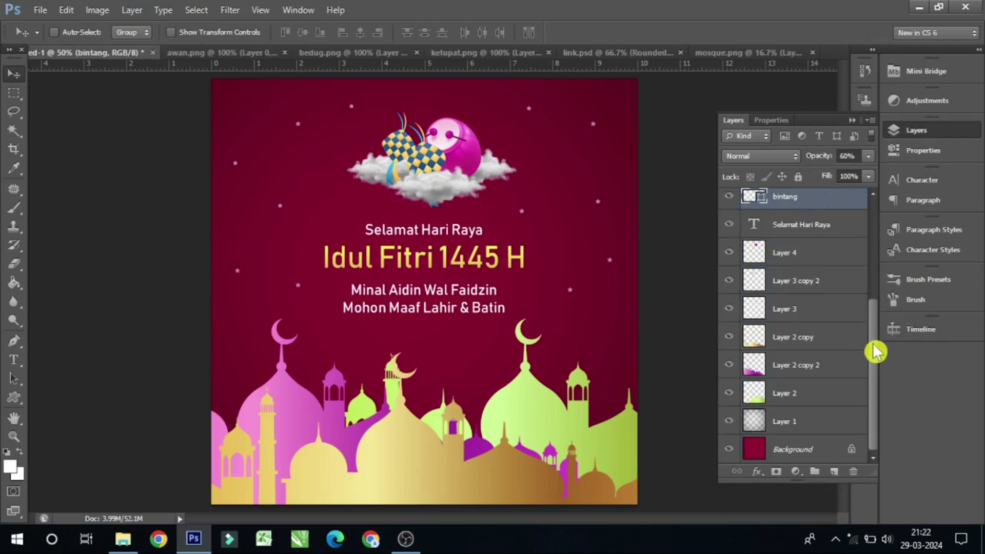
pyautogui.moveTo(874, 348); pyautogui.dragTo(879, 226)
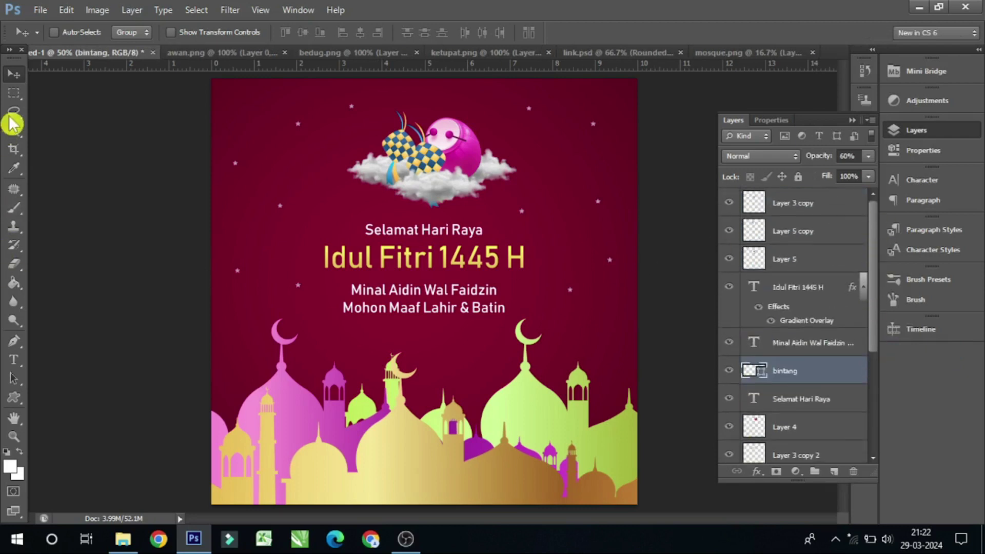
# - Select a thin rectangular strip along the bottom edge and add a new layer above Layer 3 copy
pyautogui.click(15, 93)
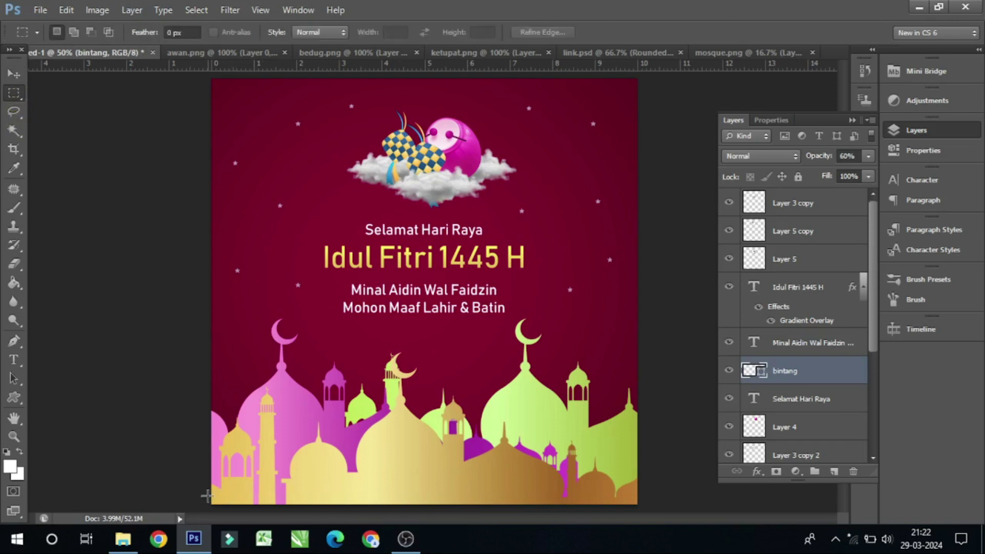
pyautogui.rightClick(14, 94)
pyautogui.click(66, 98)
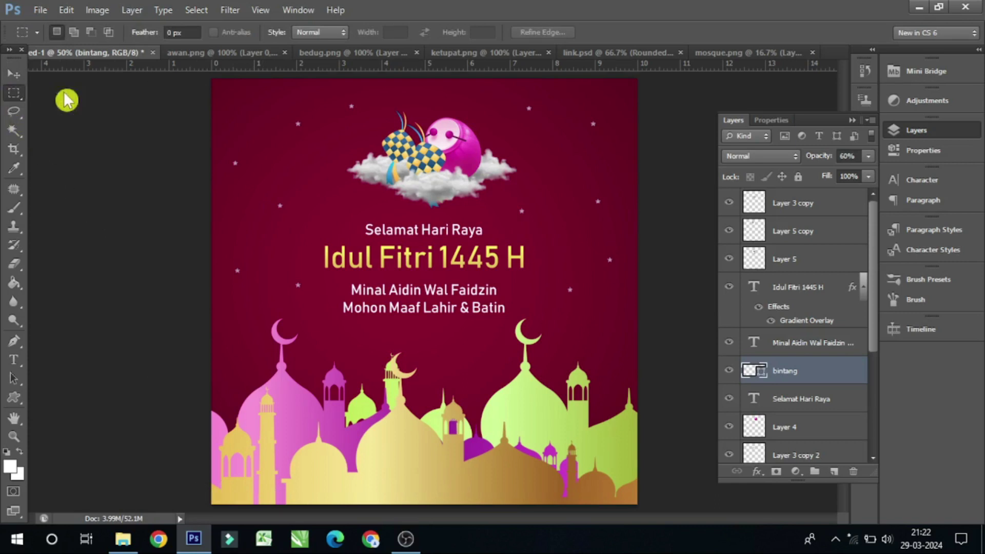
pyautogui.moveTo(239, 495); pyautogui.dragTo(692, 516)
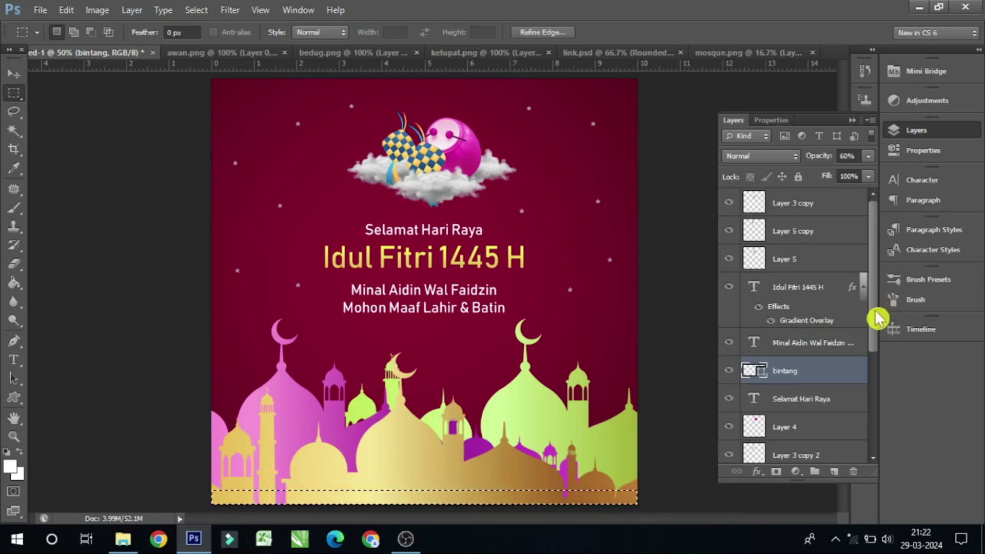
pyautogui.click(807, 200)
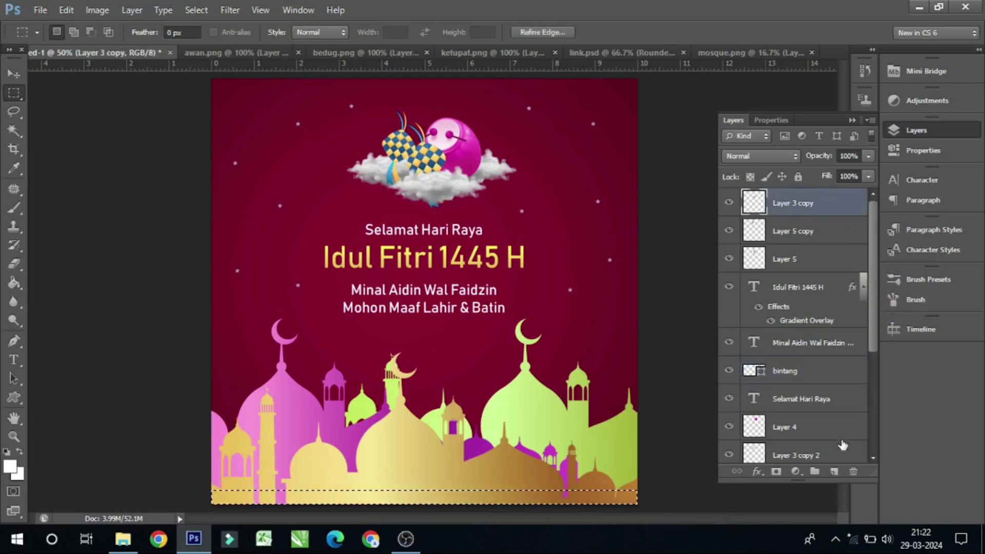
pyautogui.click(834, 472)
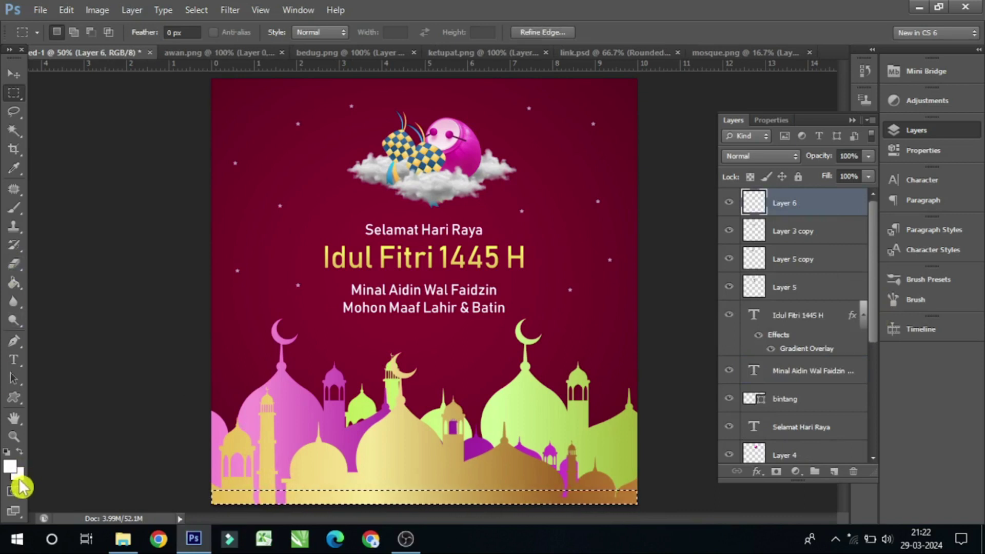
# - Fill the bottom strip with the sampled maroon background colour and deselect
pyautogui.click(18, 475)
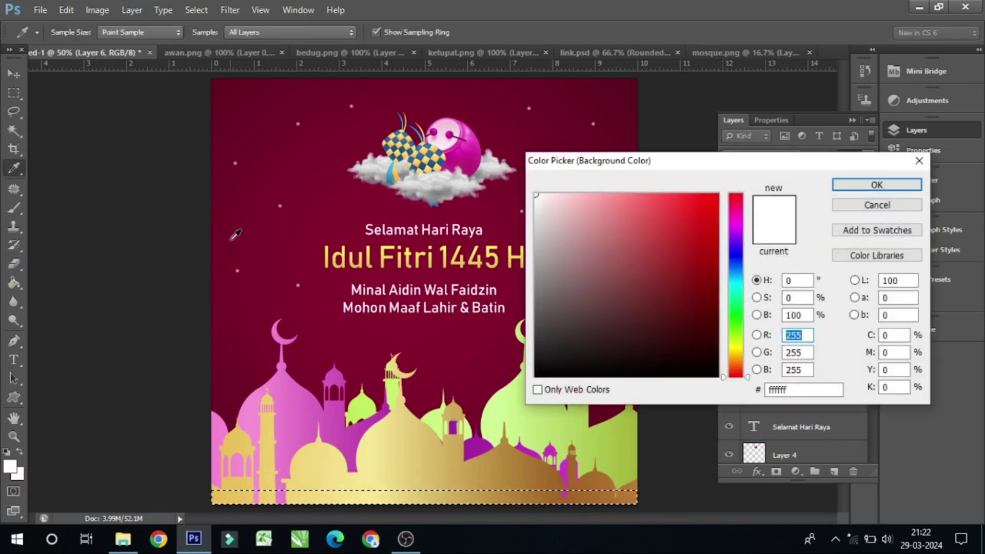
pyautogui.click(236, 234)
pyautogui.click(877, 184)
pyautogui.click(19, 451)
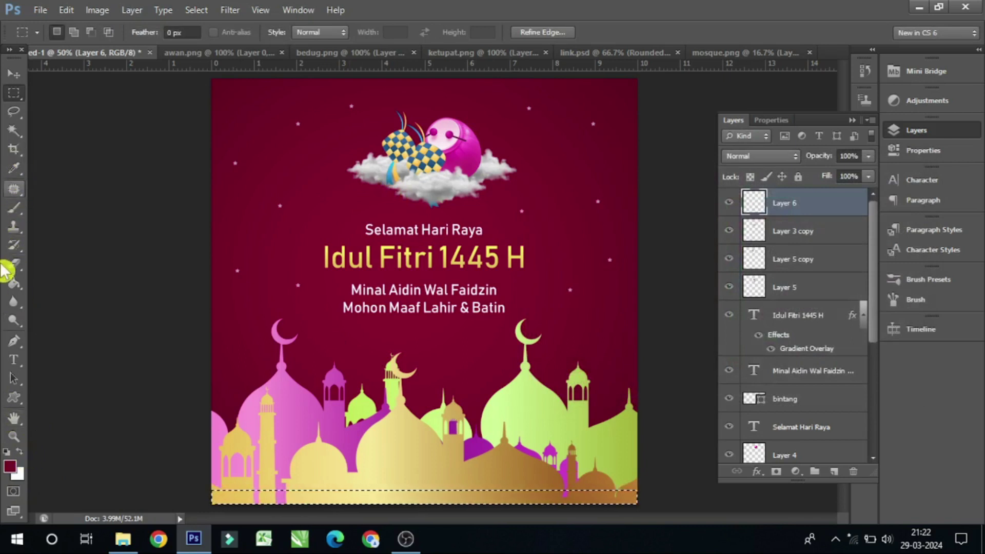
pyautogui.click(15, 283)
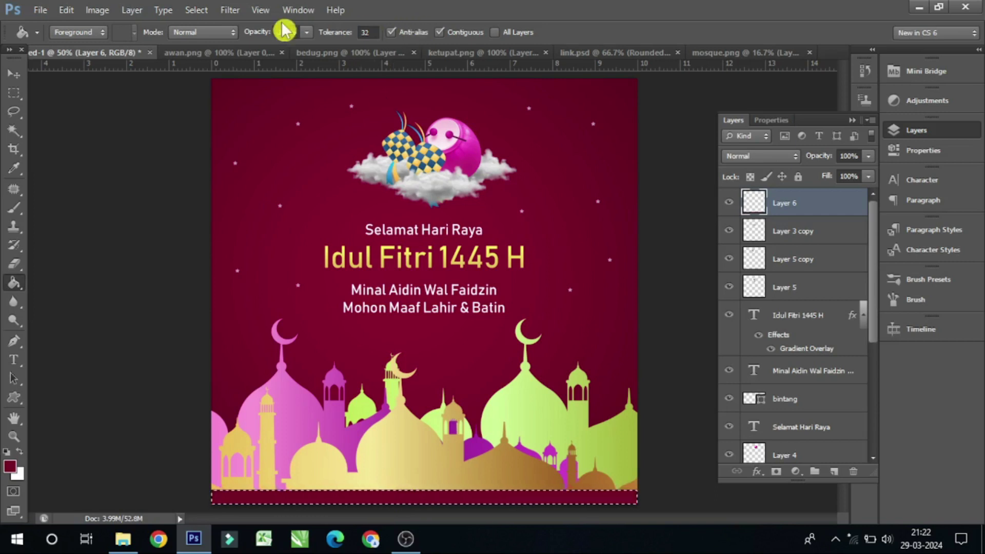
pyautogui.click(200, 10)
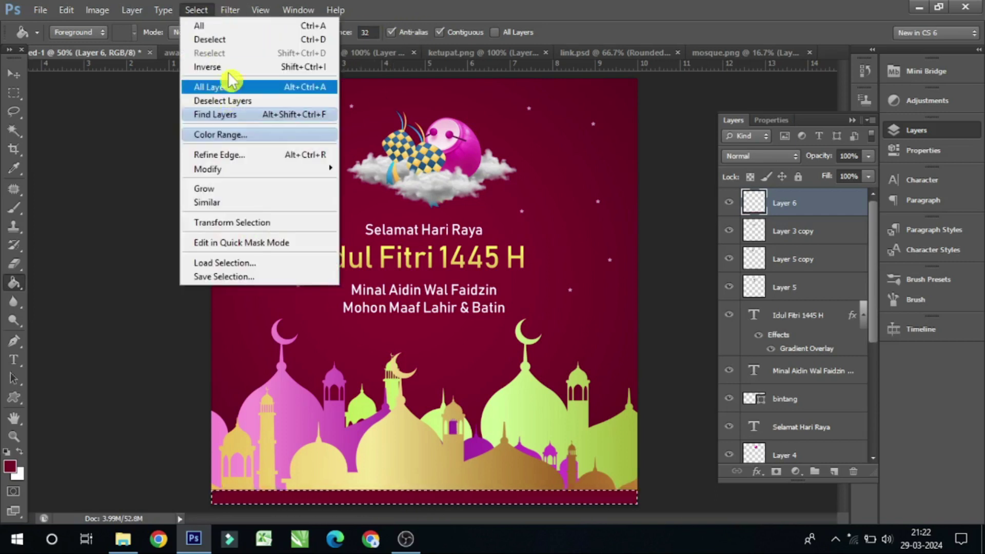
pyautogui.hotkey('ctrl', 'd')
pyautogui.click(14, 74)
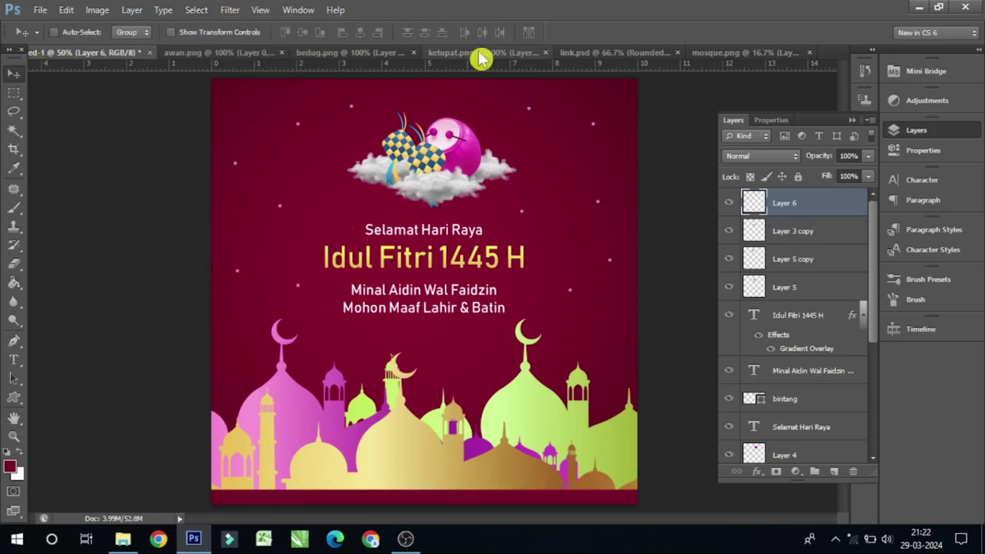
# - Drag the link label group from link.psd onto the poster
pyautogui.click(576, 52)
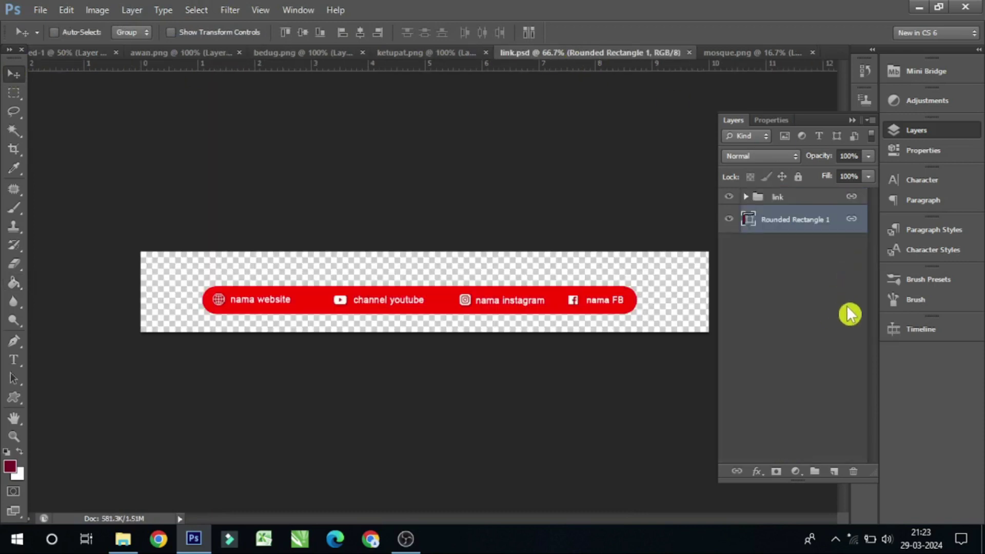
pyautogui.click(778, 200)
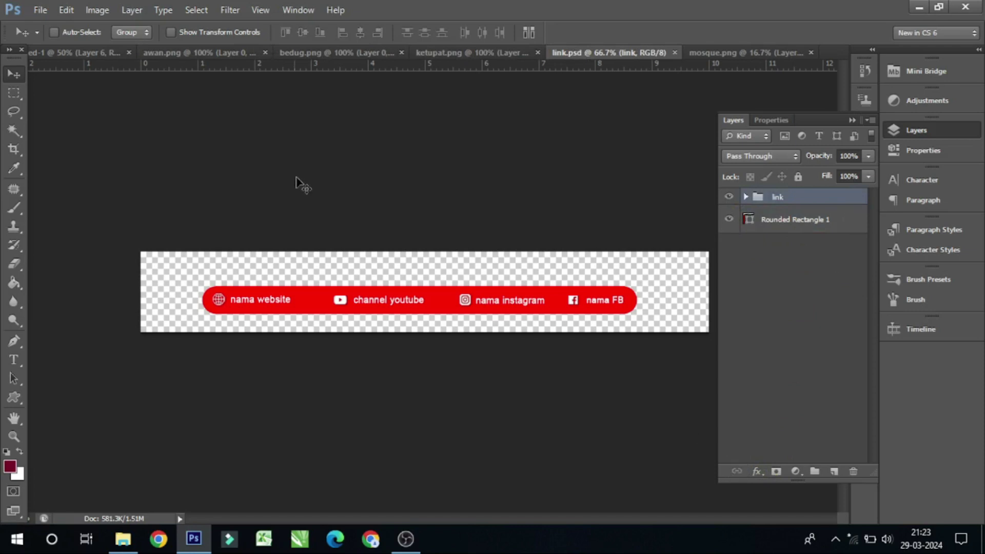
pyautogui.moveTo(297, 183); pyautogui.dragTo(73, 58)
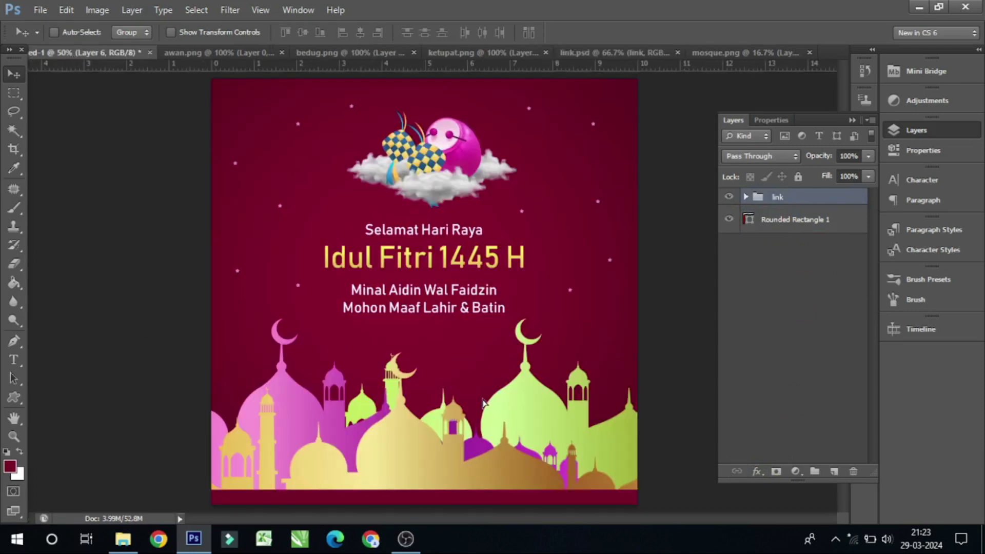
pyautogui.moveTo(73, 57); pyautogui.dragTo(487, 404)
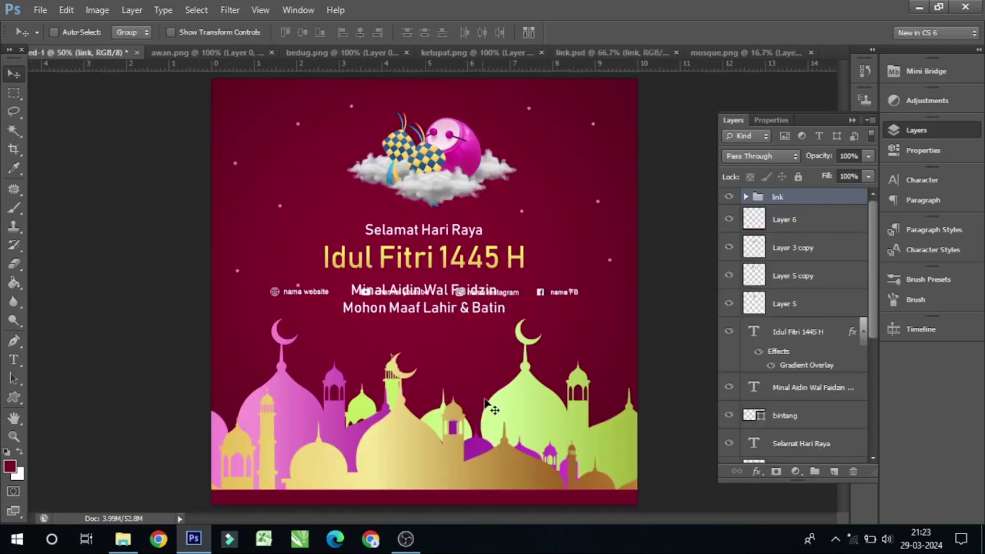
# - Move the link labels down onto the bottom maroon band
pyautogui.moveTo(460, 266); pyautogui.dragTo(456, 462)
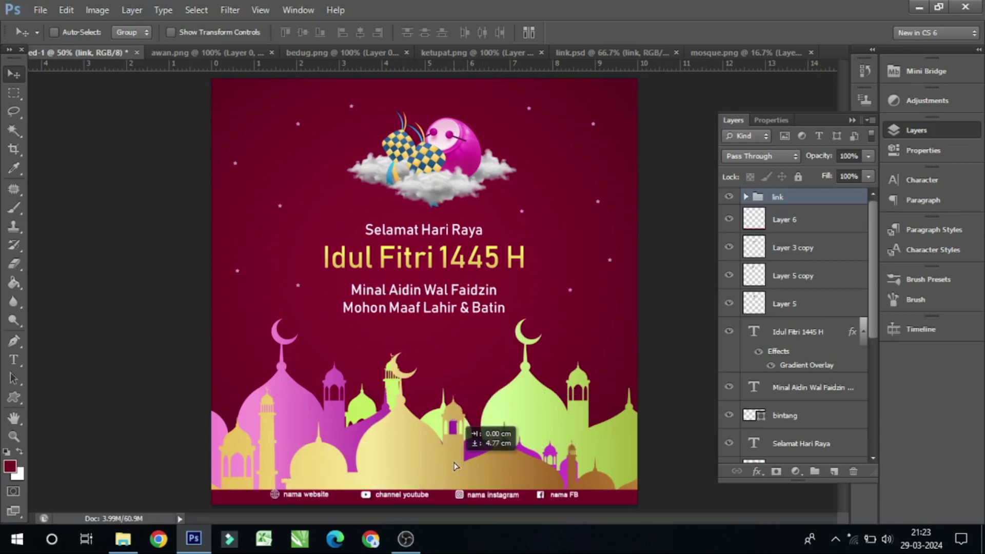
pyautogui.hotkey('ctrl', 'z')
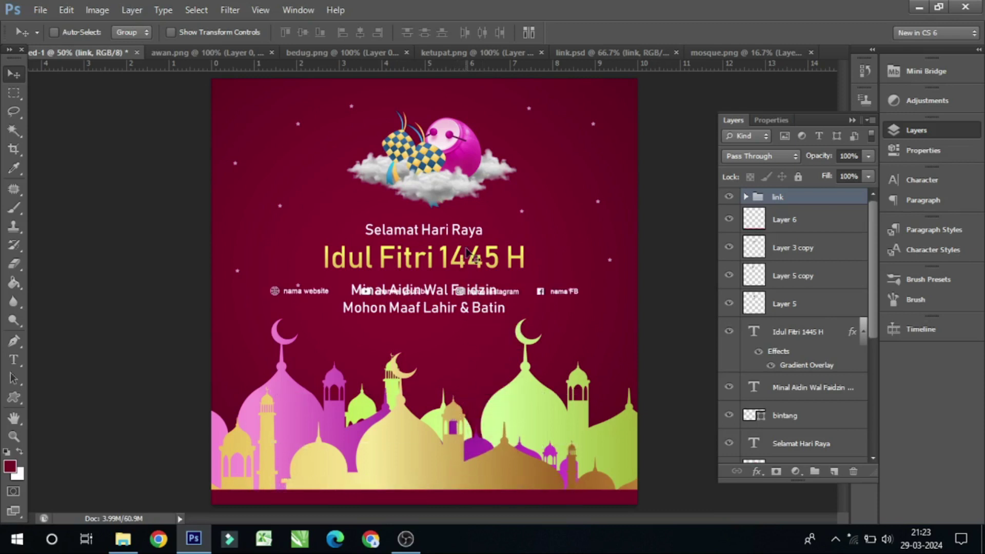
pyautogui.moveTo(461, 360); pyautogui.dragTo(456, 451)
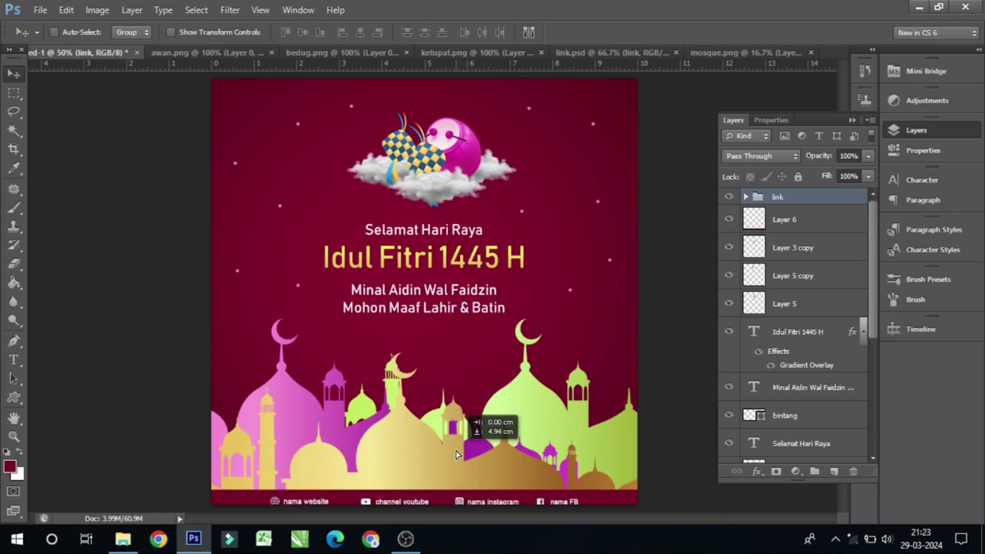
pyautogui.press('Up')
pyautogui.press('Up')
pyautogui.press('Up')
pyautogui.press('Up')
pyautogui.press('Up')
pyautogui.press('Up')
pyautogui.press('Up')
pyautogui.press('Up')
pyautogui.press('Up')
pyautogui.press('Up')
pyautogui.press('Up')
pyautogui.press('Up')
pyautogui.click(458, 423)
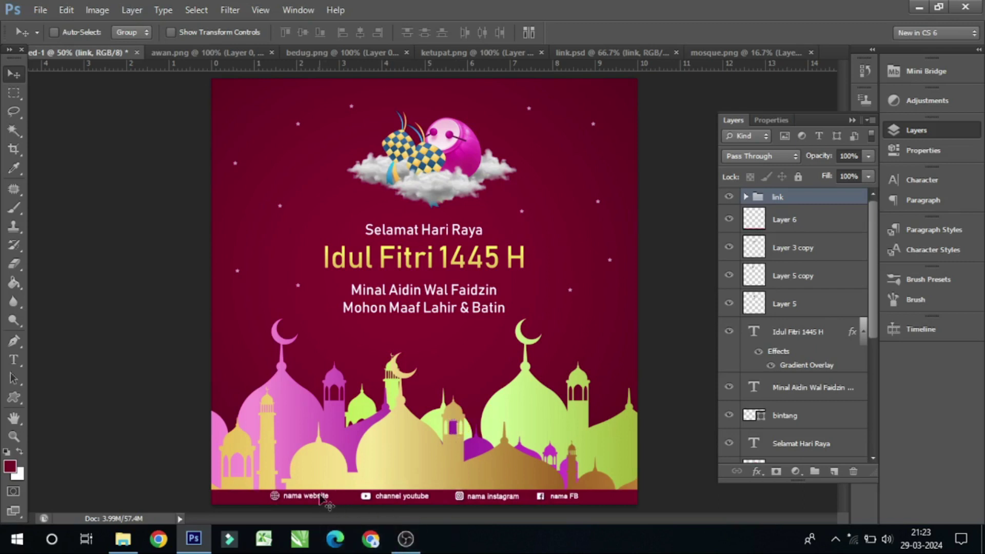
# - Stretch the Layer 6 bottom band taller to about 130% height
pyautogui.rightClick(346, 496)
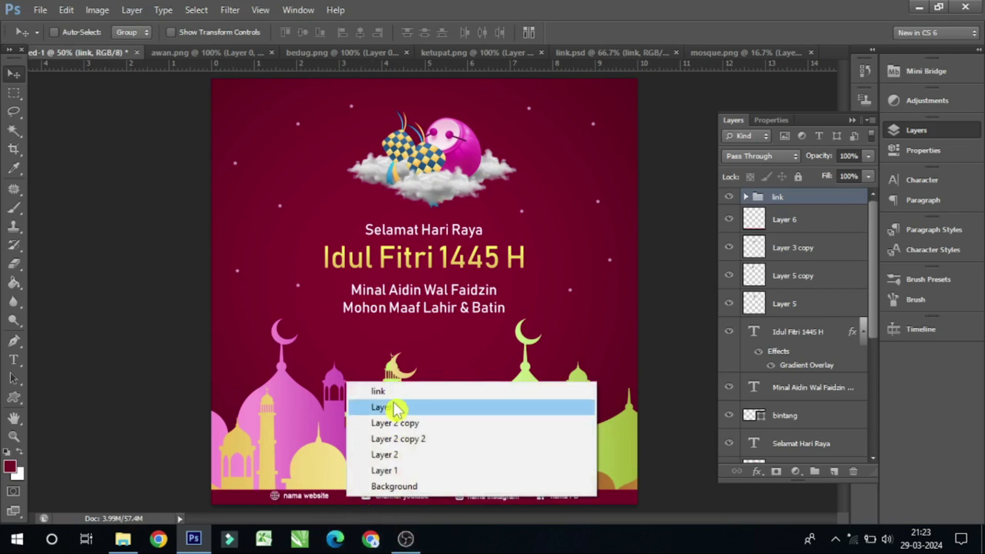
pyautogui.click(392, 406)
pyautogui.hotkey('ctrl', 't')
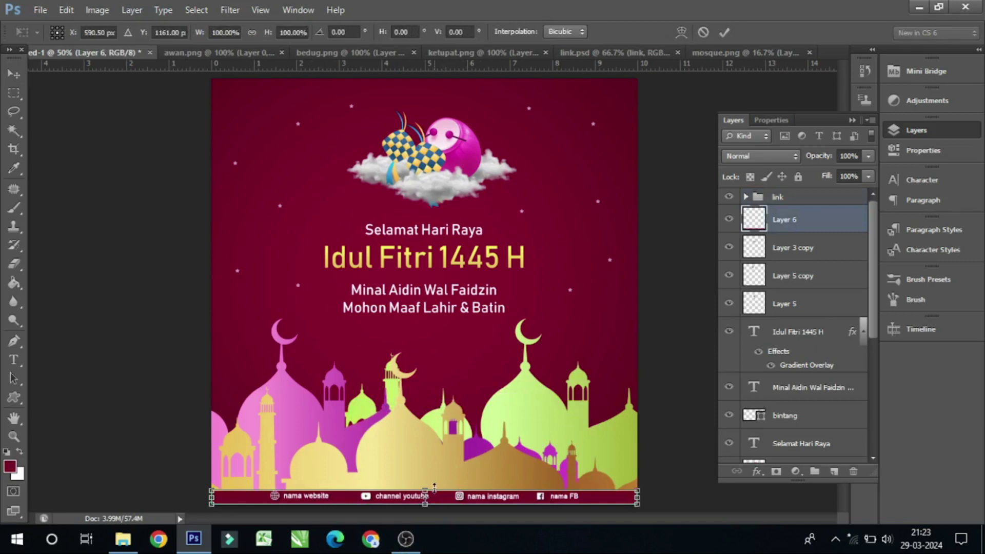
pyautogui.moveTo(434, 487); pyautogui.dragTo(434, 482)
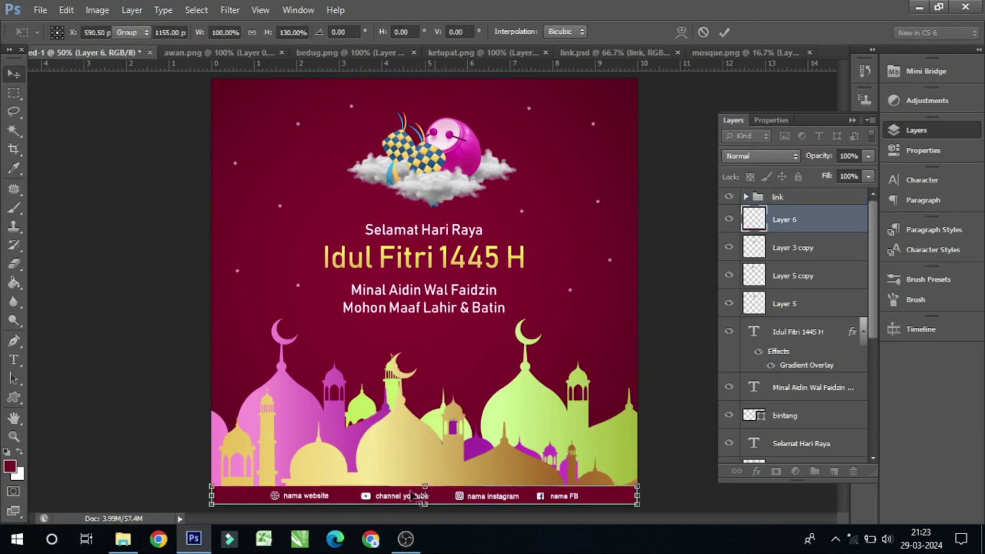
pyautogui.press('Return')
# - Select the link labels group and nudge it into place on the band
pyautogui.rightClick(370, 497)
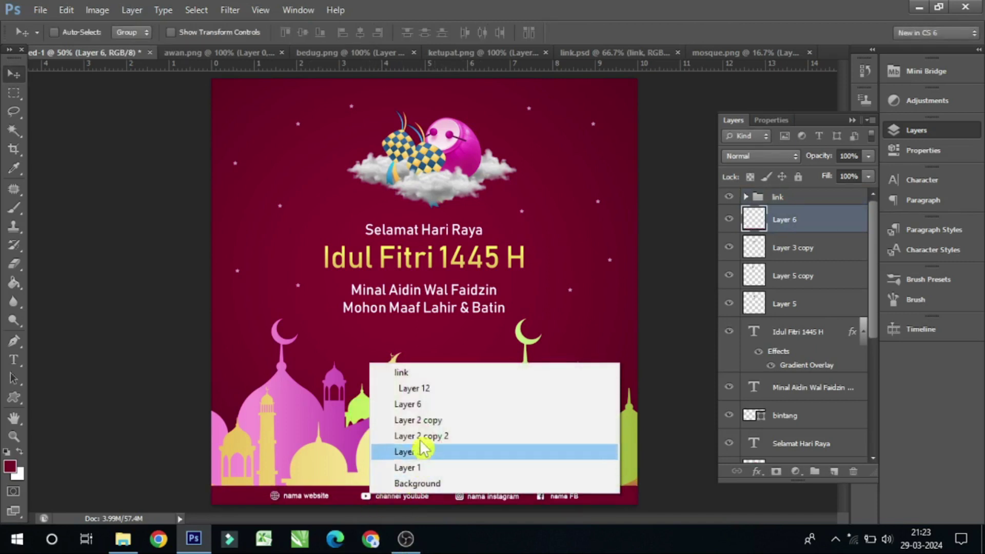
pyautogui.click(430, 374)
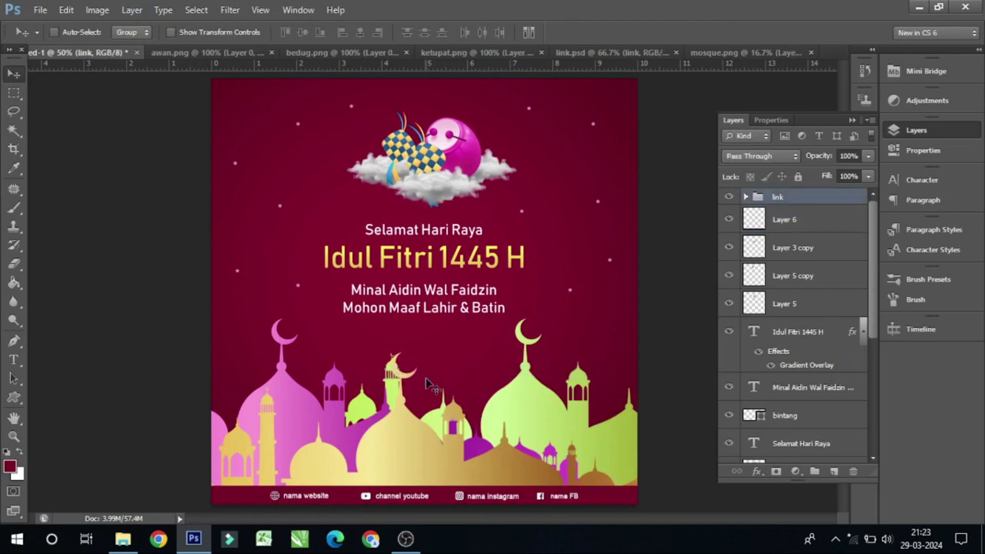
pyautogui.moveTo(426, 382); pyautogui.dragTo(429, 386)
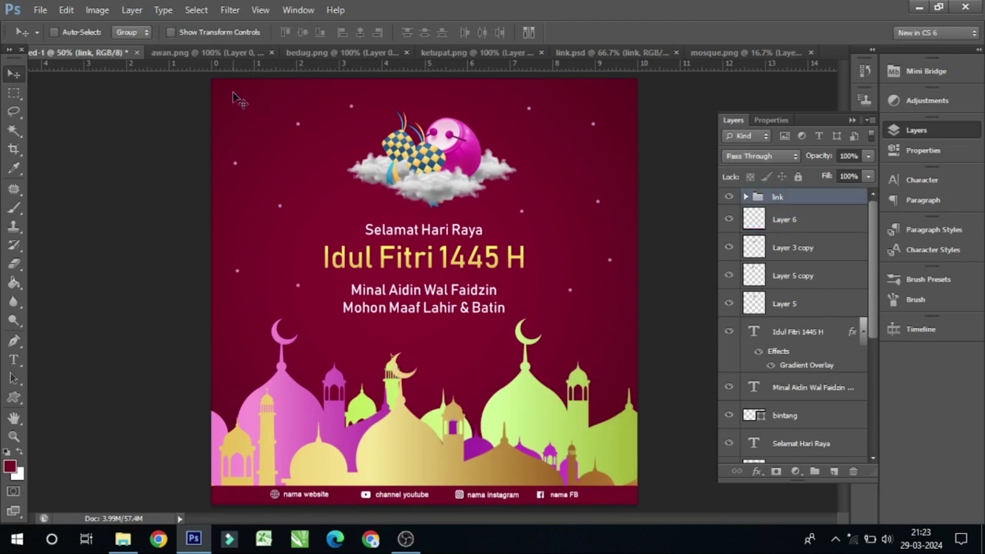
# - Draw a six-sided polygon (hexagon) in the poster's top-left corner
pyautogui.click(13, 399)
pyautogui.click(94, 463)
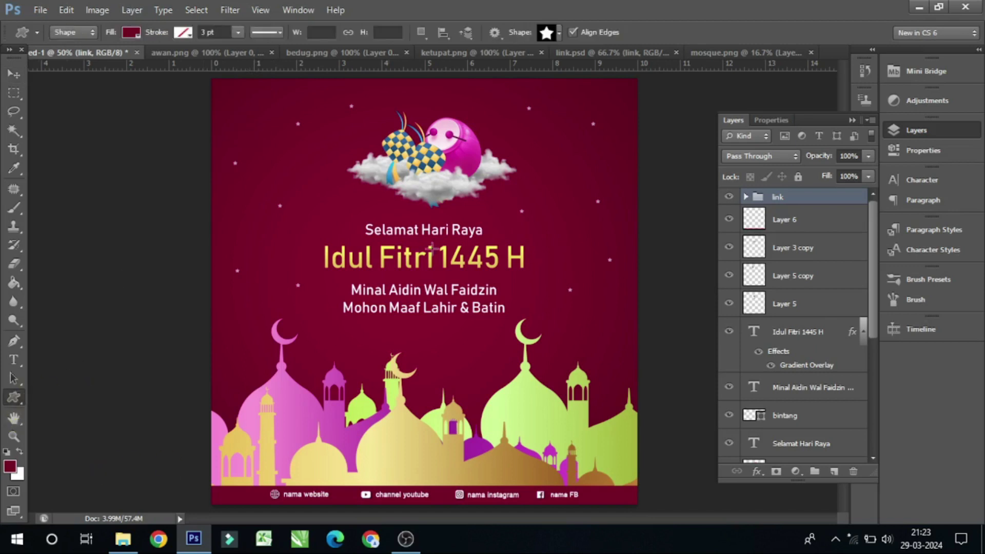
pyautogui.click(559, 33)
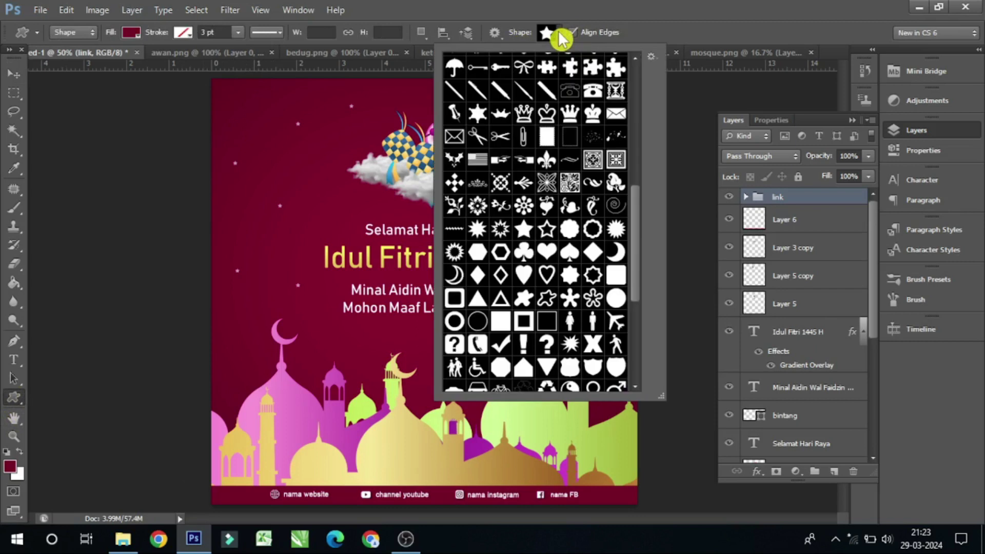
pyautogui.click(558, 30)
pyautogui.rightClick(21, 405)
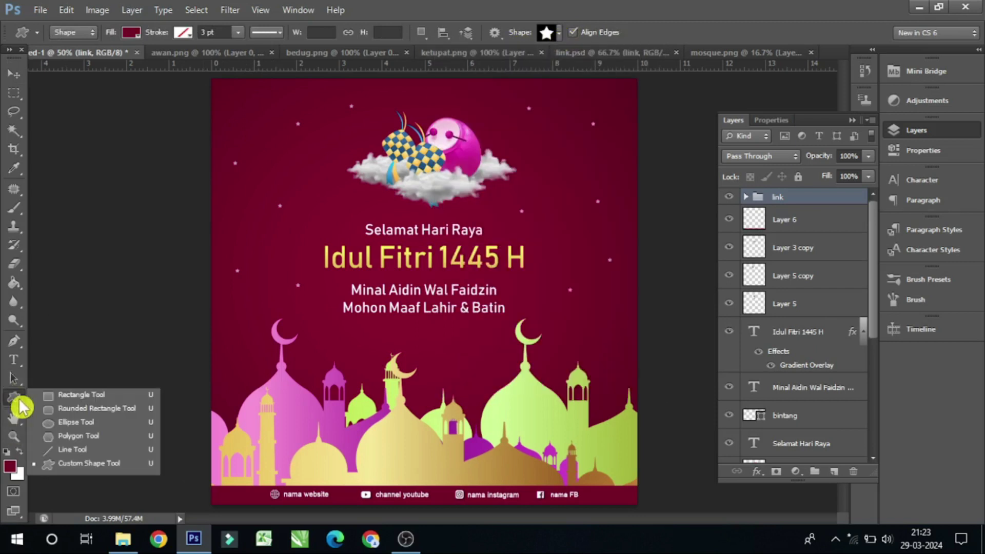
pyautogui.click(96, 438)
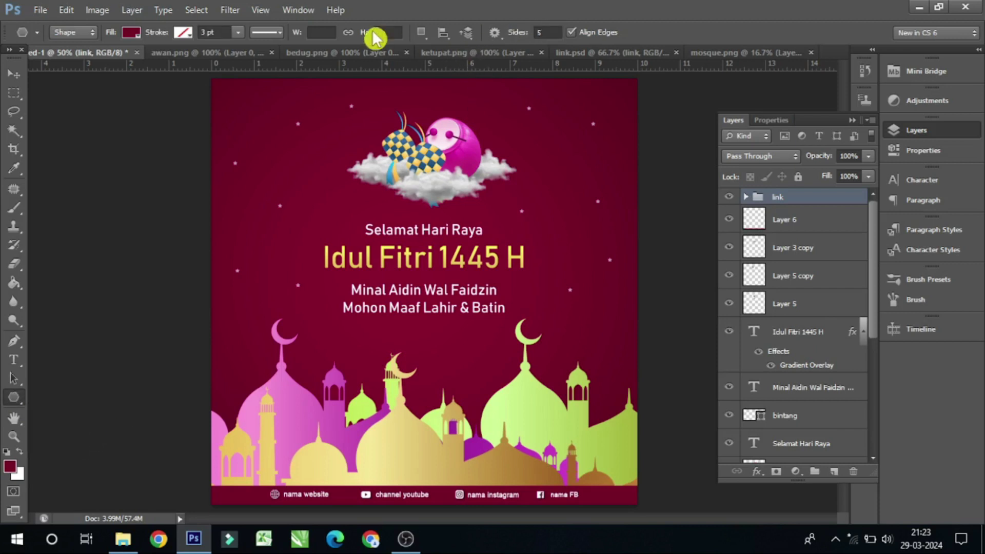
pyautogui.write('6')
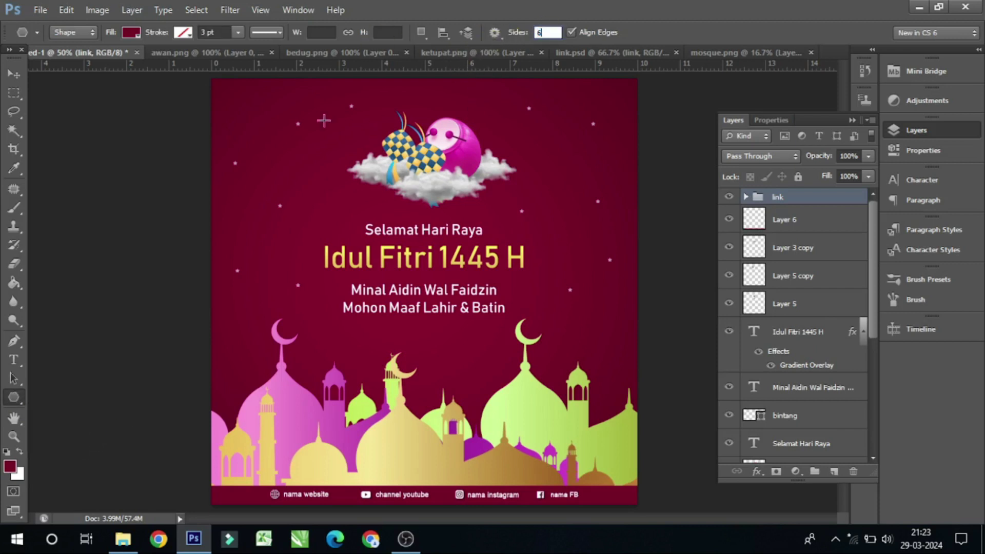
pyautogui.moveTo(235, 130); pyautogui.dragTo(268, 144)
# - Set the hexagon's fill to white and shift it slightly right
pyautogui.click(15, 78)
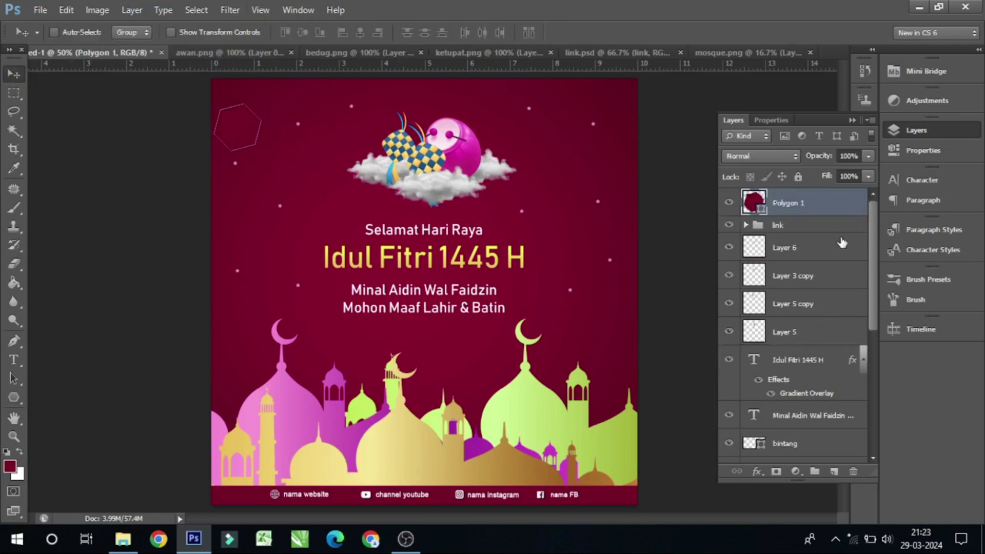
pyautogui.doubleClick(753, 202)
pyautogui.moveTo(578, 248); pyautogui.dragTo(536, 194)
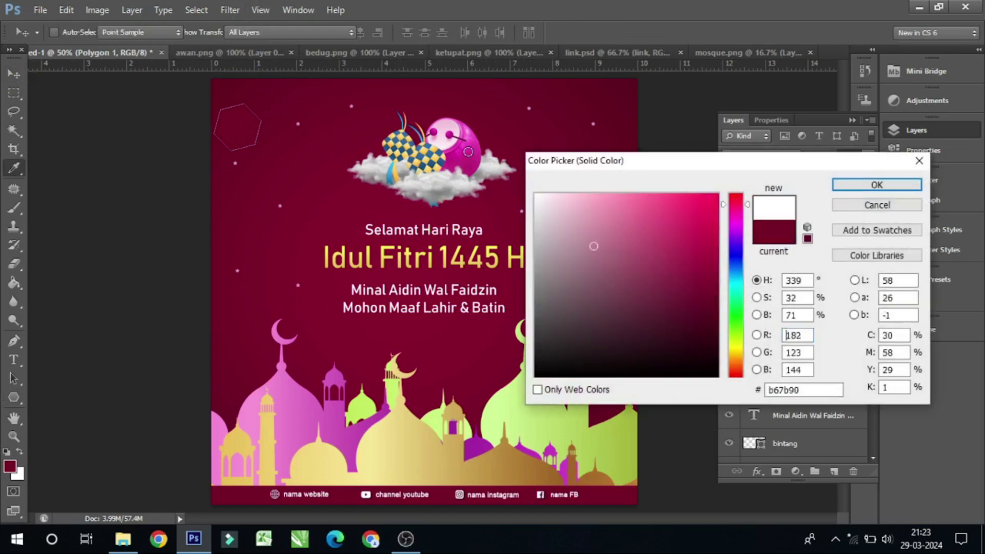
pyautogui.click(893, 190)
pyautogui.moveTo(276, 157); pyautogui.dragTo(300, 154)
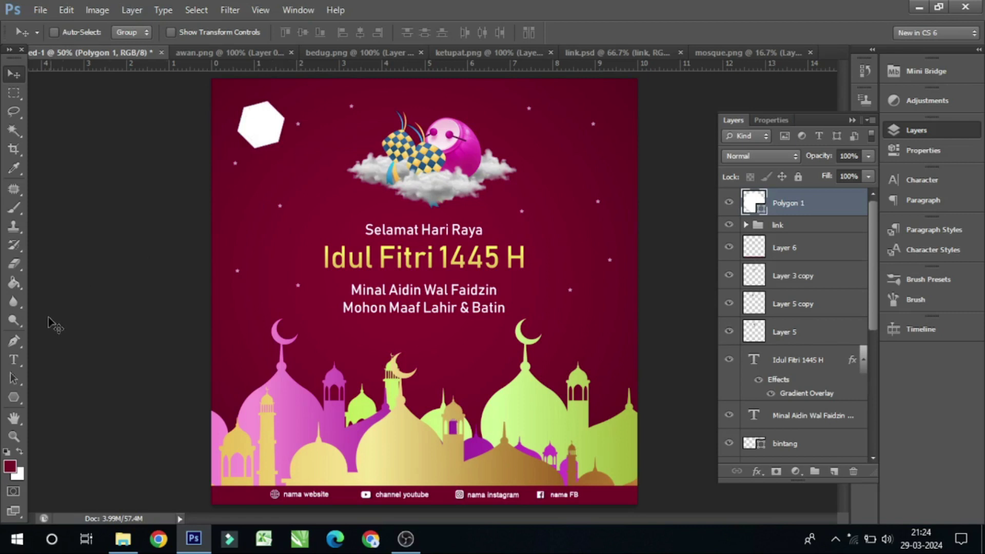
# - Add 'LOGO' text, move it onto the white hexagon and shrink it to fit
pyautogui.click(14, 359)
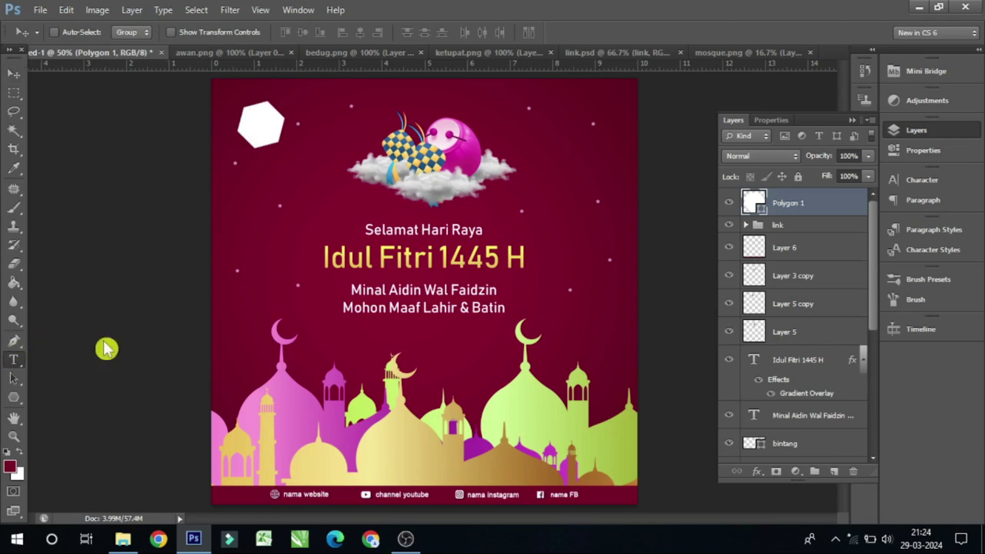
pyautogui.click(256, 205)
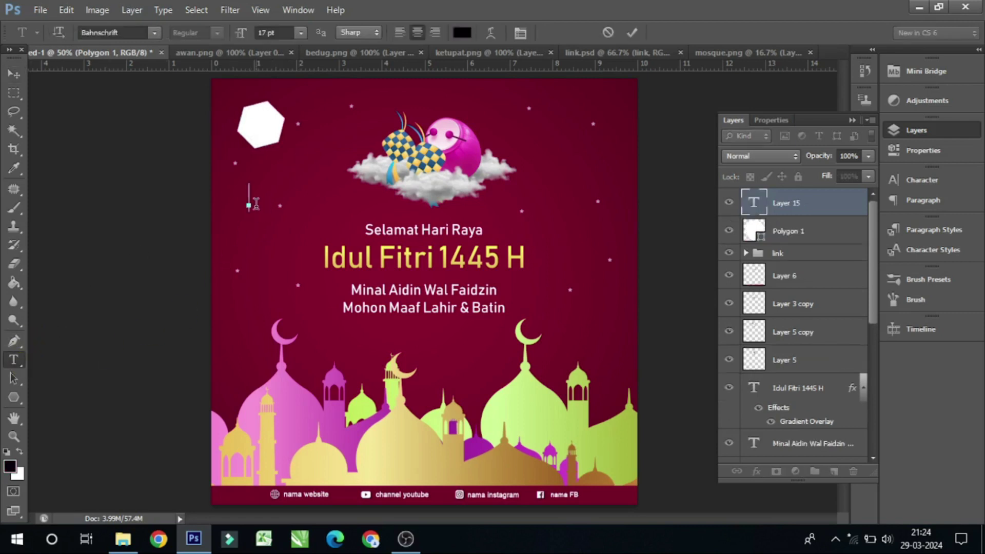
pyautogui.write('LOGO')
pyautogui.click(14, 73)
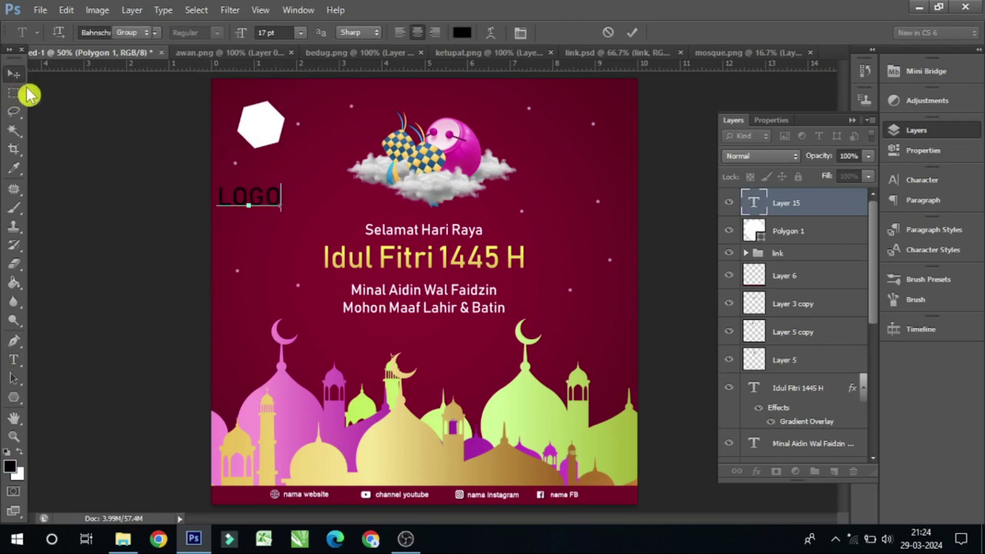
pyautogui.moveTo(266, 205); pyautogui.dragTo(277, 132)
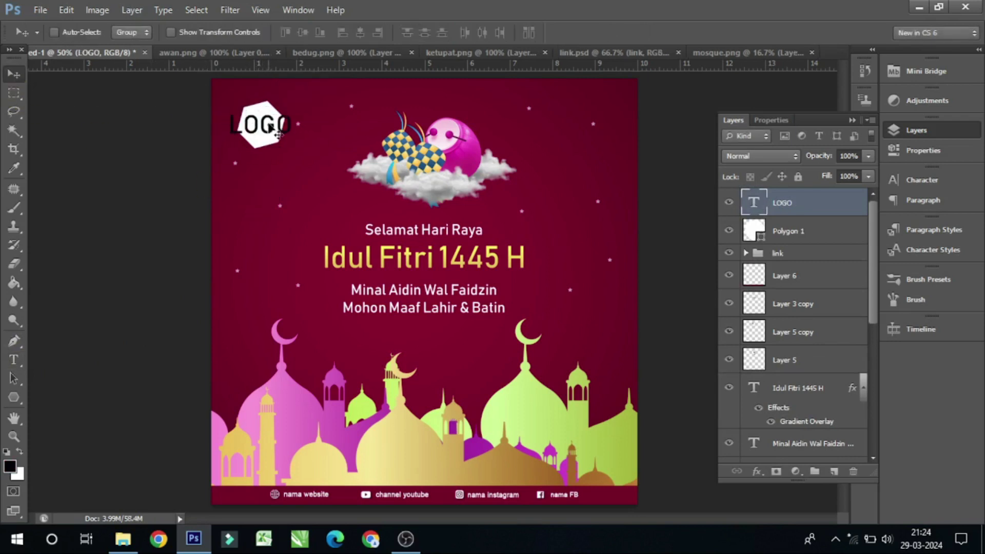
pyautogui.hotkey('ctrl', 't')
pyautogui.moveTo(294, 110); pyautogui.dragTo(281, 109)
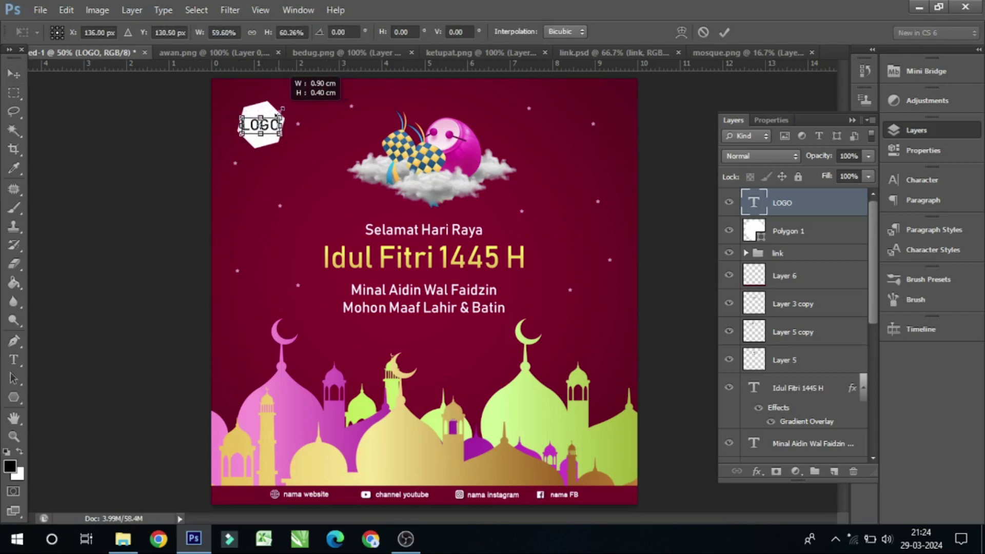
pyautogui.click(723, 33)
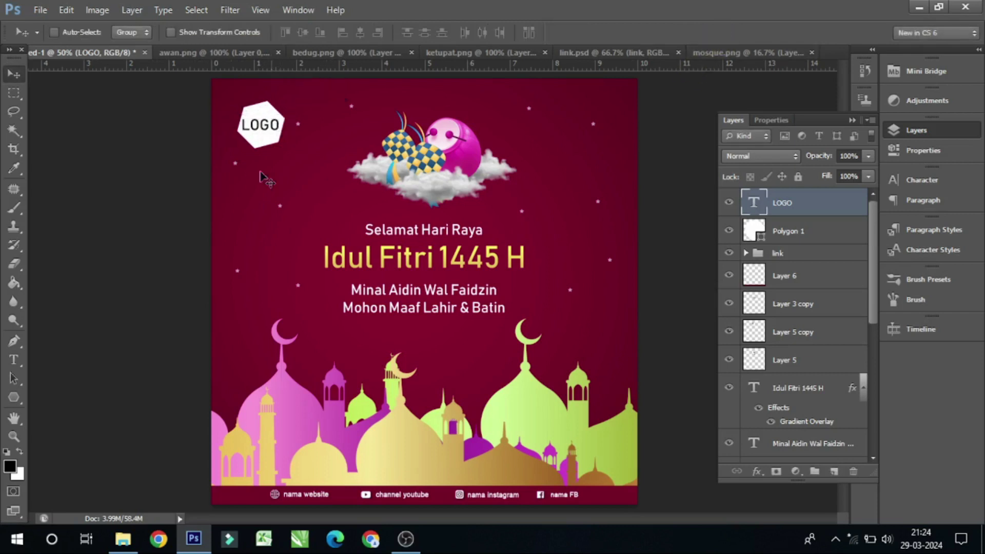
# - Add 'YOUR' on a separate line above LOGO, then scale and nudge it inside the hexagon
pyautogui.click(14, 360)
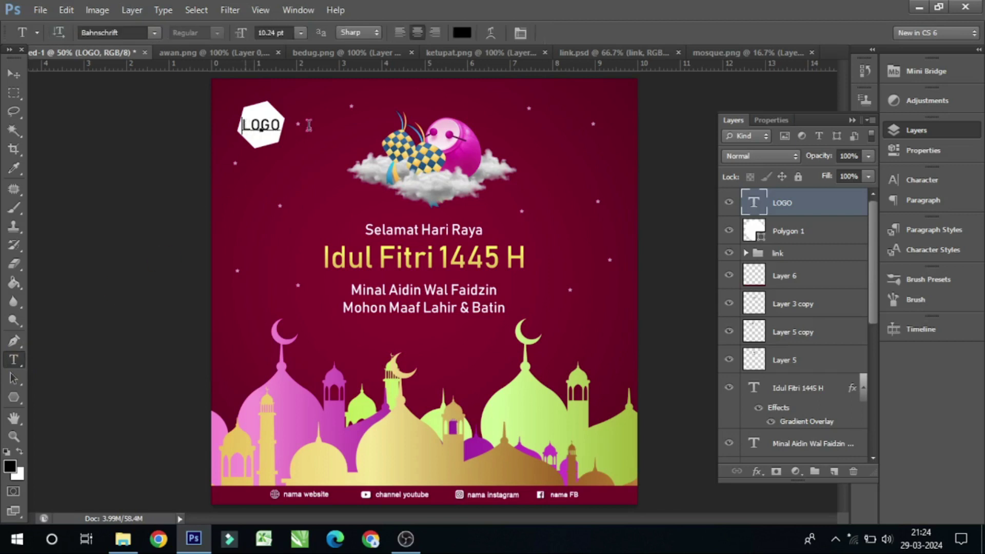
pyautogui.write('UT')
pyautogui.write('R')
pyautogui.press('Return')
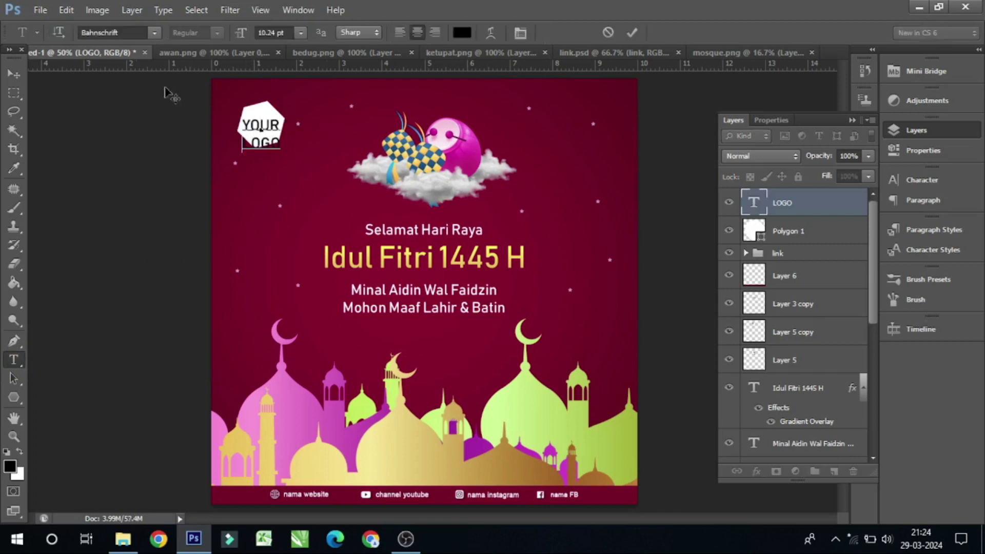
pyautogui.click(14, 74)
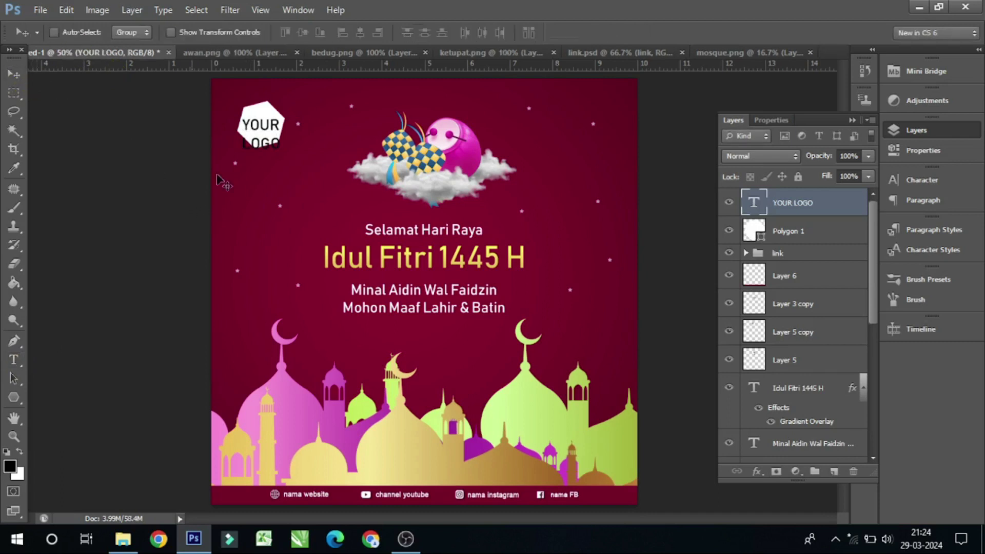
pyautogui.hotkey('ctrl', 't')
pyautogui.moveTo(281, 152); pyautogui.dragTo(275, 147)
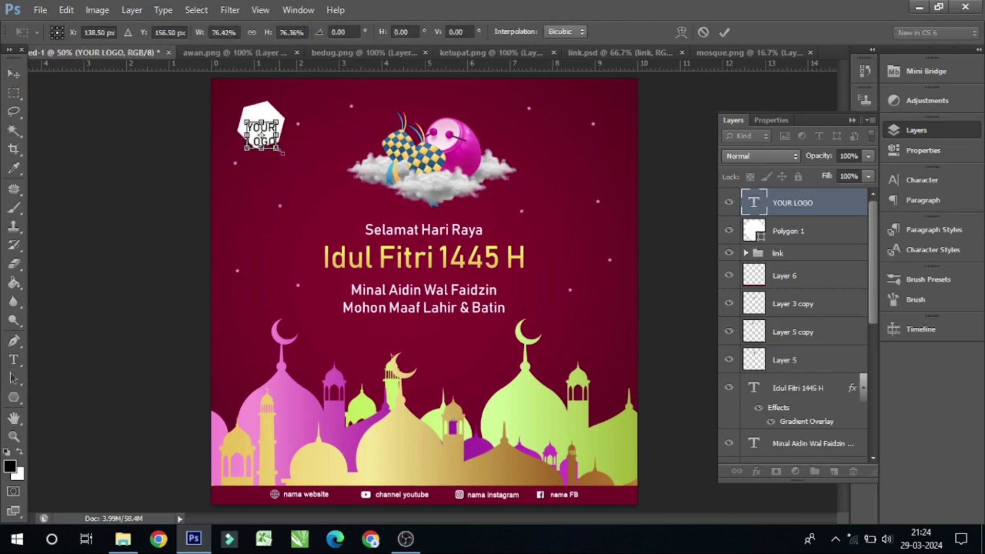
pyautogui.press('Return')
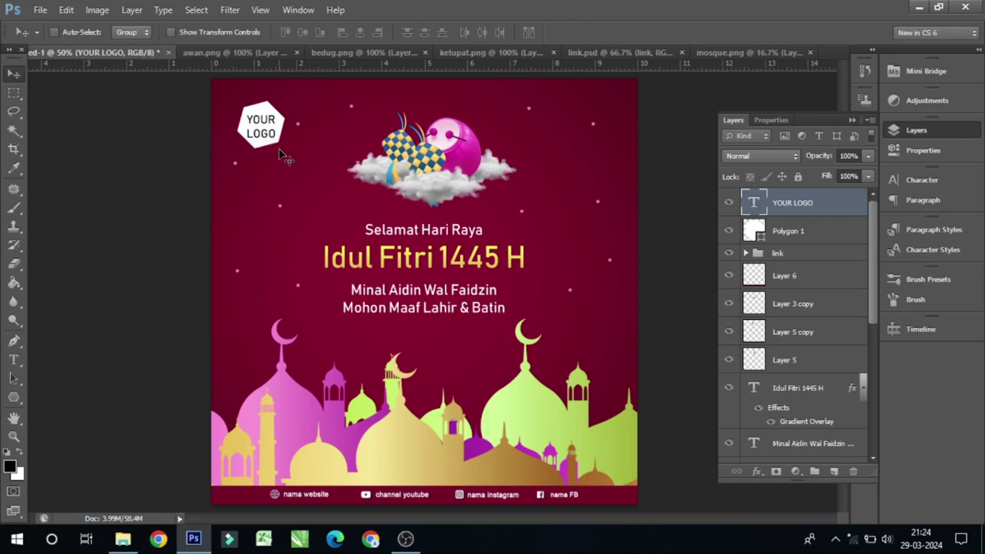
pyautogui.moveTo(280, 150); pyautogui.dragTo(279, 150)
# - Set YOUR LOGO leading to 8 pt in the Character panel and recentre it in the hexagon
pyautogui.click(918, 134)
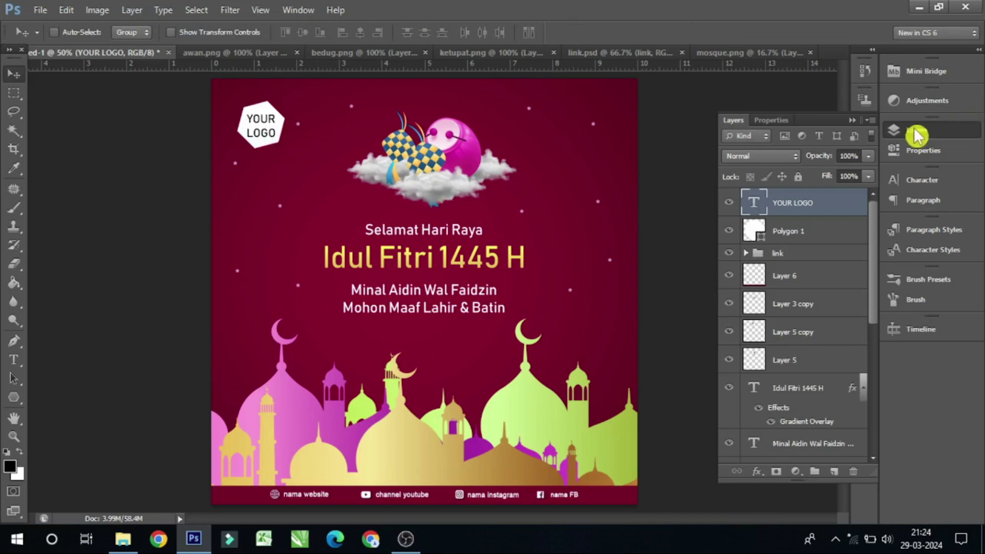
pyautogui.click(14, 360)
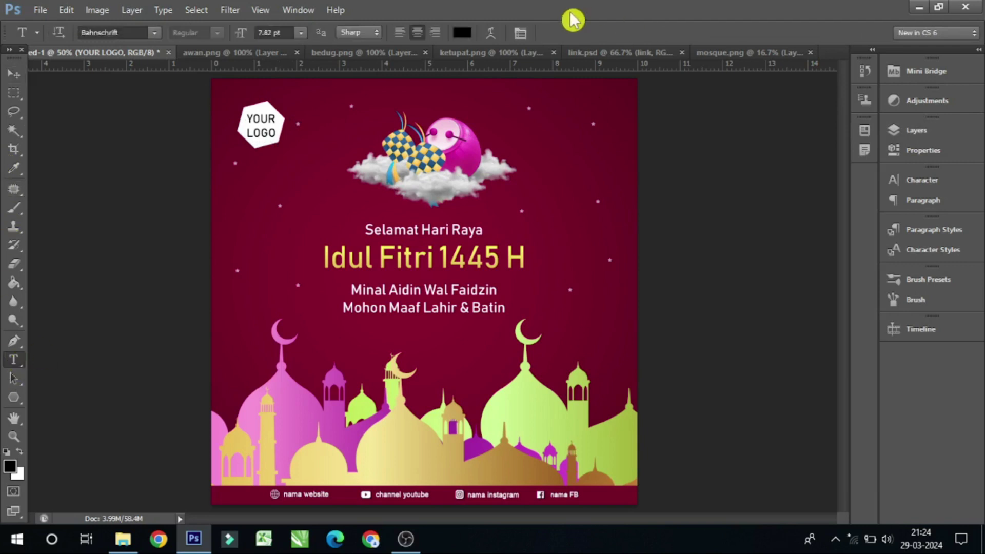
pyautogui.click(520, 34)
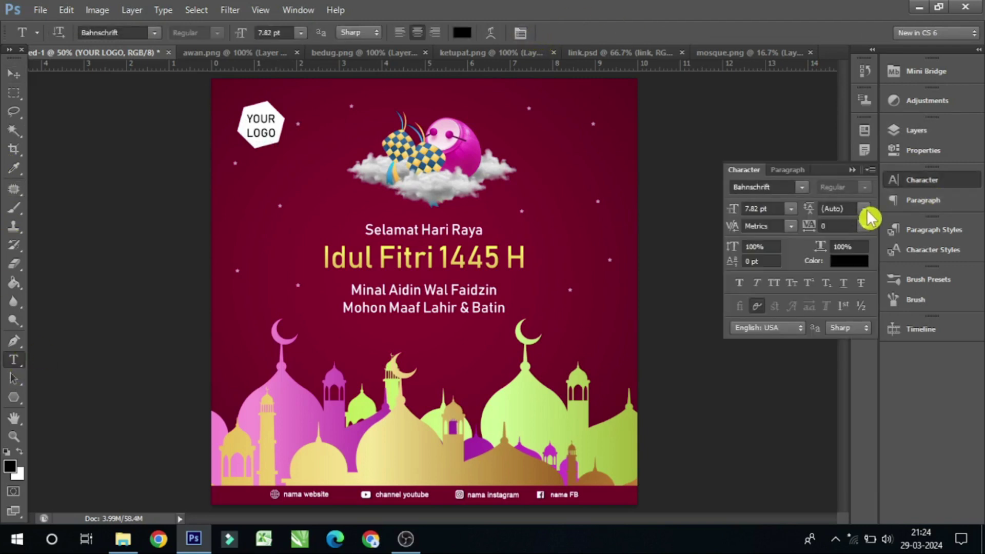
pyautogui.click(863, 209)
pyautogui.click(863, 342)
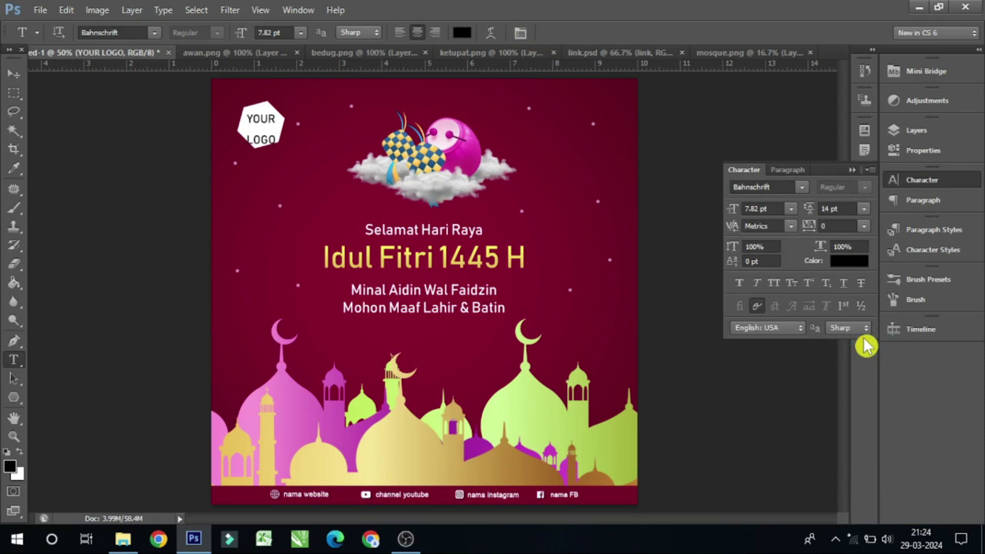
pyautogui.click(863, 210)
pyautogui.click(869, 279)
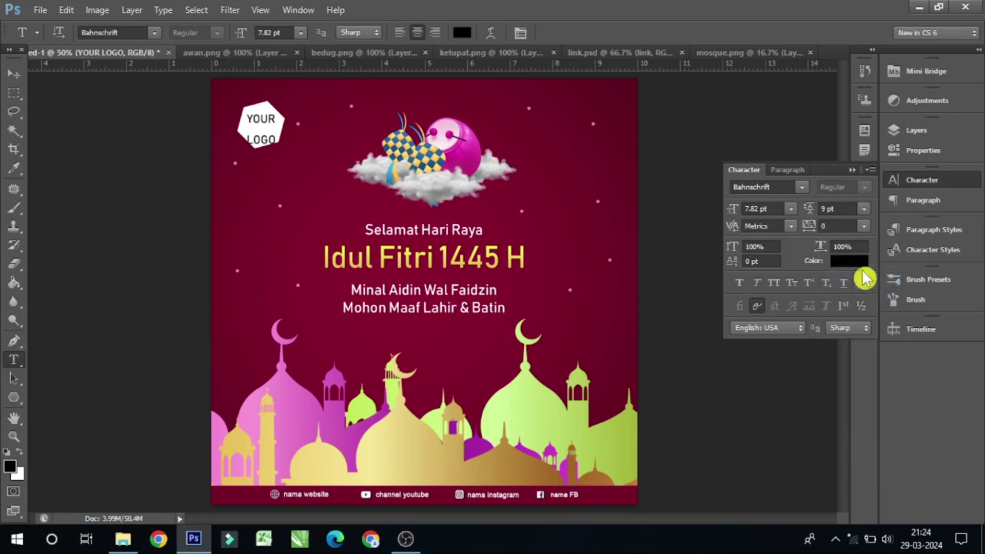
pyautogui.click(863, 209)
pyautogui.click(867, 263)
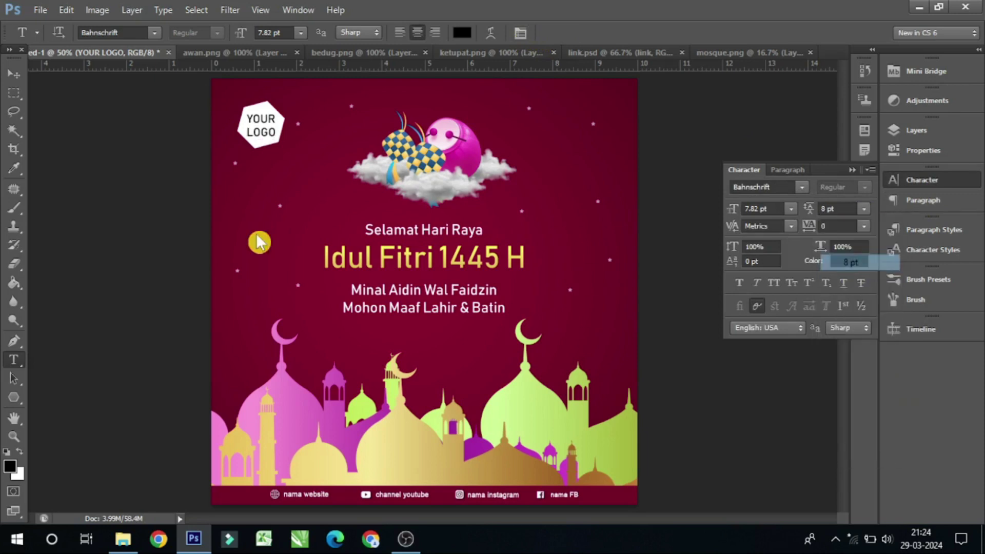
pyautogui.click(13, 73)
pyautogui.moveTo(290, 173); pyautogui.dragTo(289, 175)
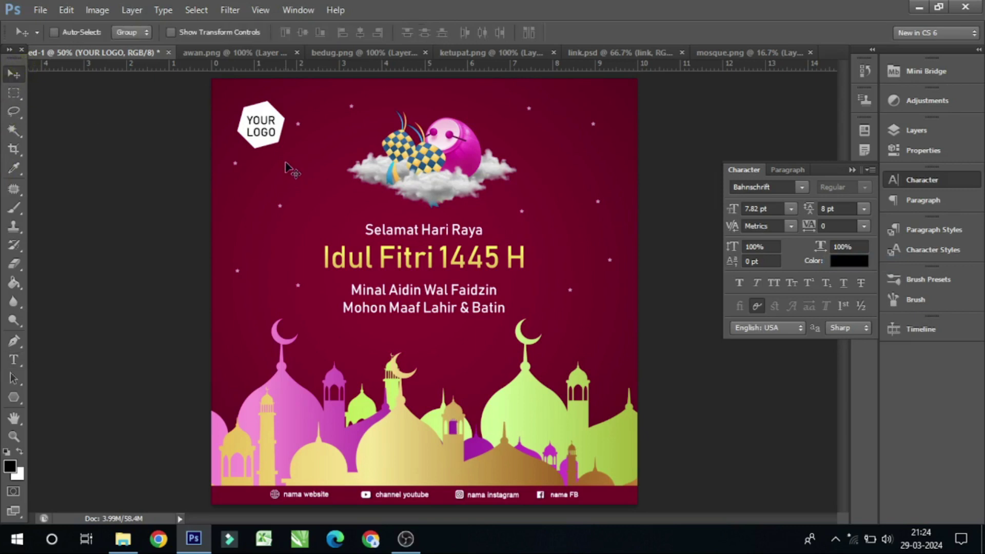
# - Lower Layer 1 opacity to 70% to lighten the background
pyautogui.rightClick(584, 224)
pyautogui.click(610, 233)
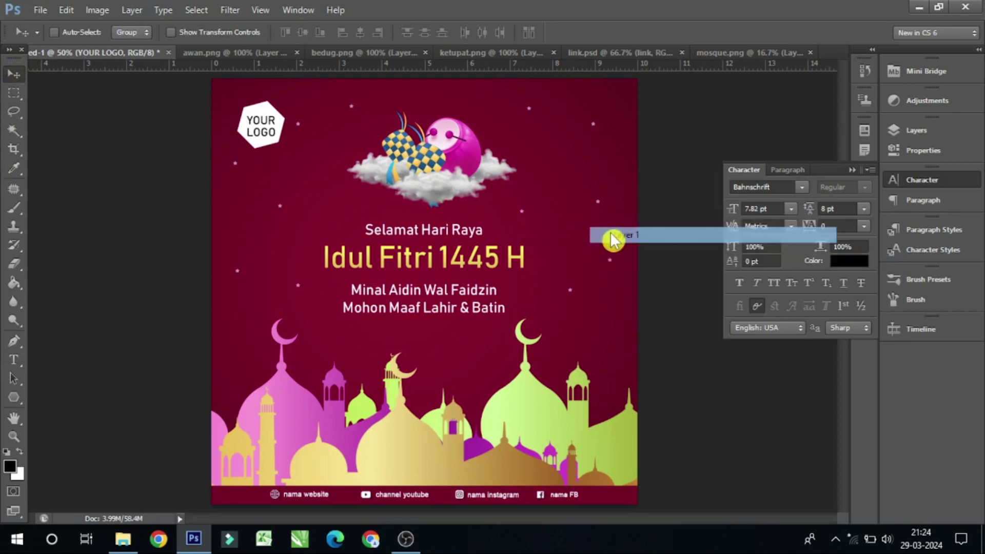
pyautogui.click(928, 129)
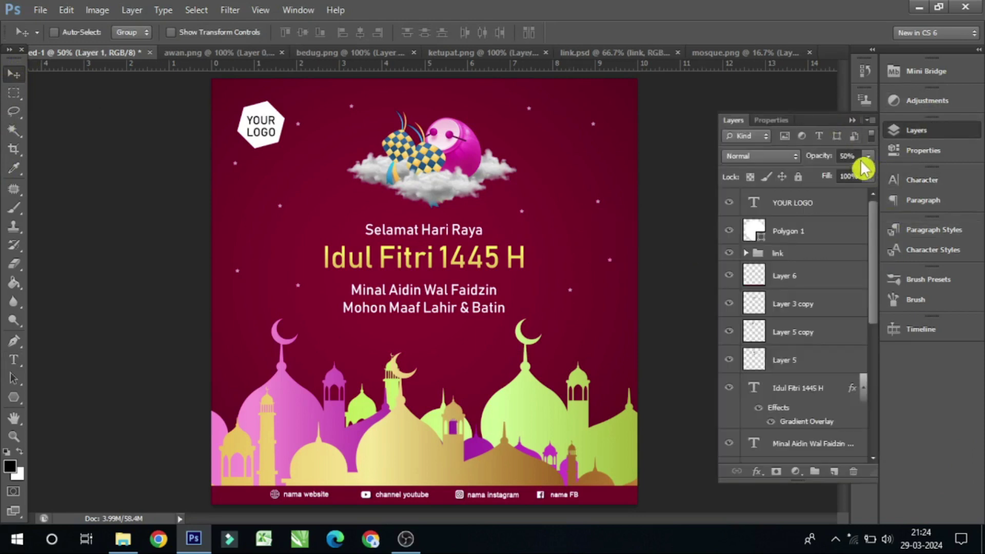
pyautogui.moveTo(836, 155); pyautogui.dragTo(833, 155)
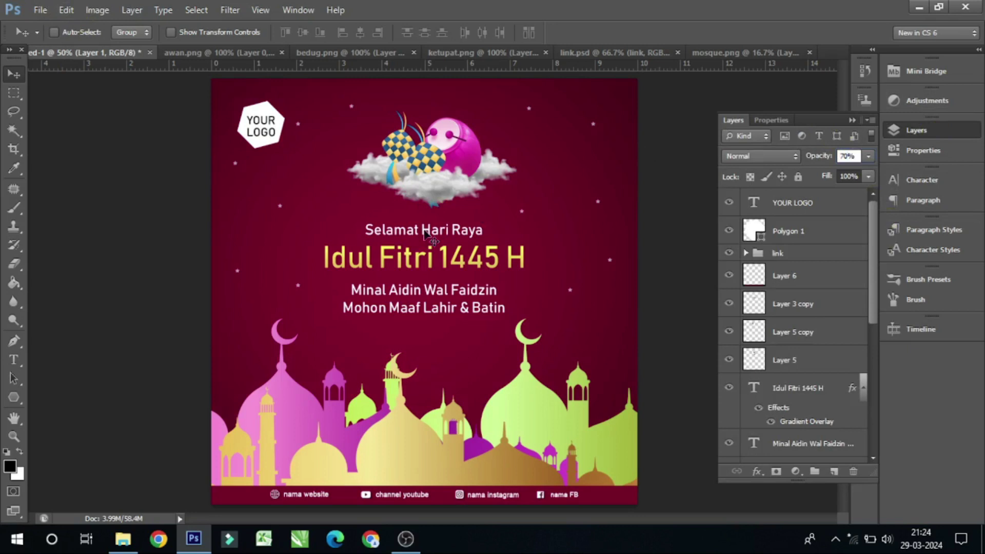
# - Enlarge the Idul Fitri 1445 H headline by about 3%
pyautogui.rightClick(445, 256)
pyautogui.click(457, 282)
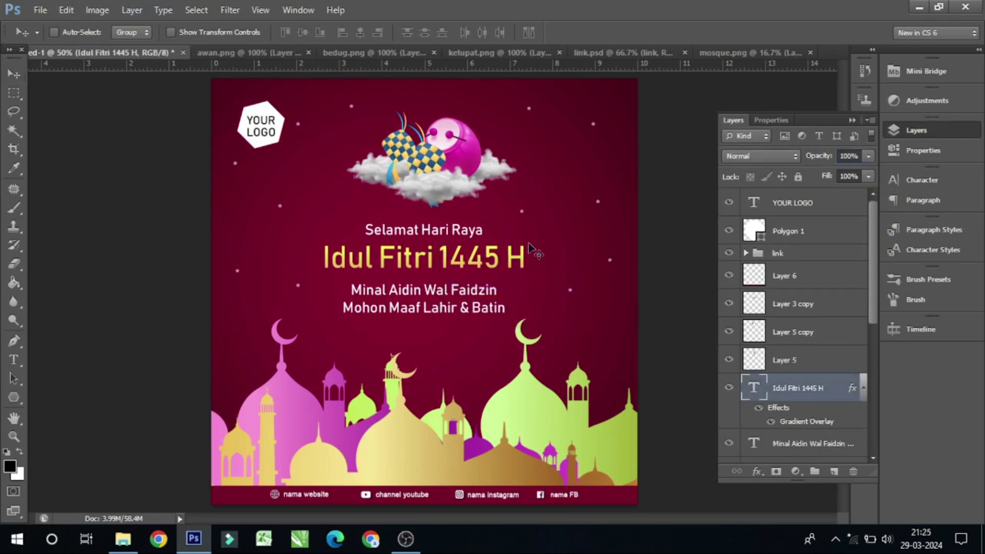
pyautogui.hotkey('ctrl', 't')
pyautogui.moveTo(533, 238); pyautogui.dragTo(535, 237)
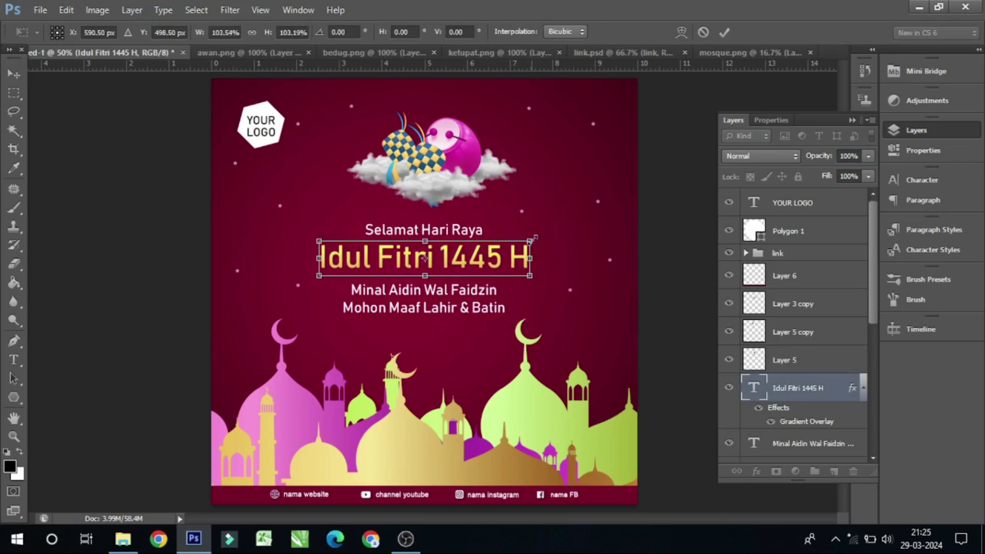
pyautogui.press('Return')
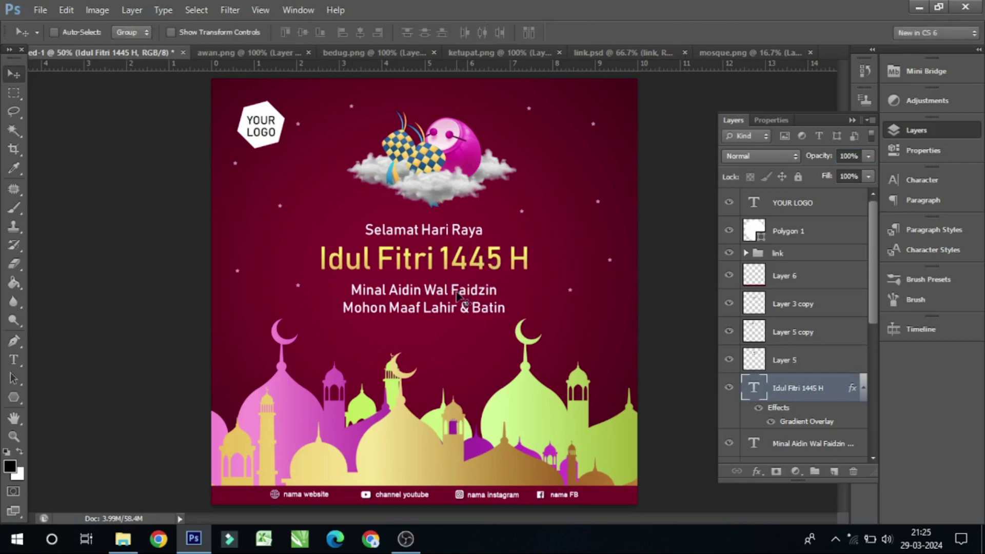
# - Nudge the Minal Aidin greeting lines up, then select the Selamat Hari Raya layer
pyautogui.rightClick(460, 297)
pyautogui.click(548, 317)
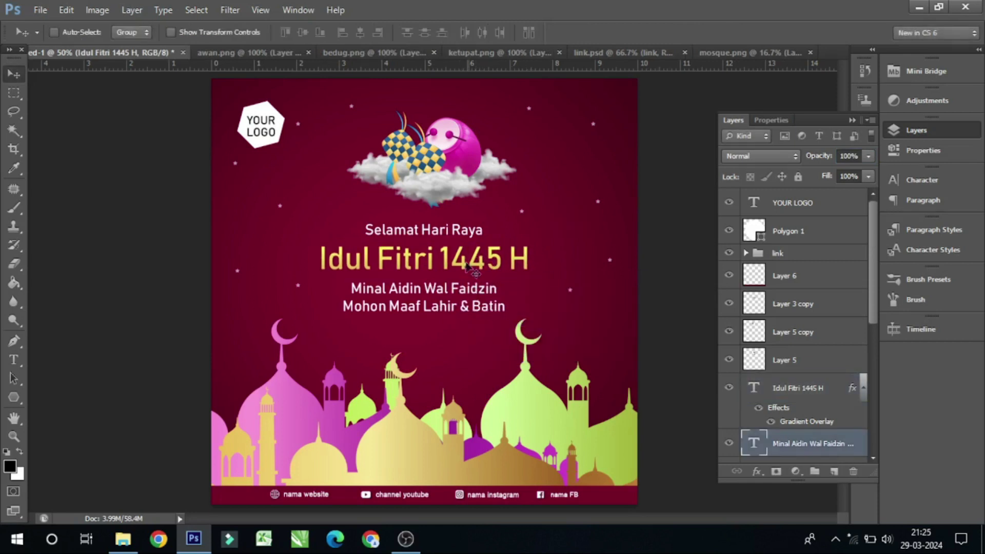
pyautogui.hotkey('shift', 'Up')
pyautogui.click(469, 240)
pyautogui.moveTo(482, 262); pyautogui.dragTo(486, 242)
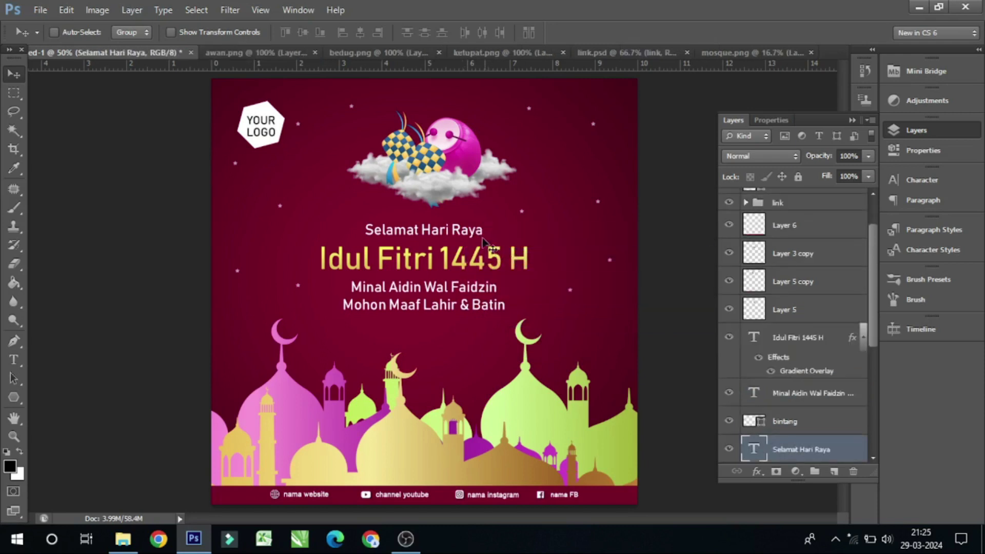
# - Save the layered poster as PSD 'Poster Idul Fitri 002' in the Poster 002 folder
pyautogui.click(40, 11)
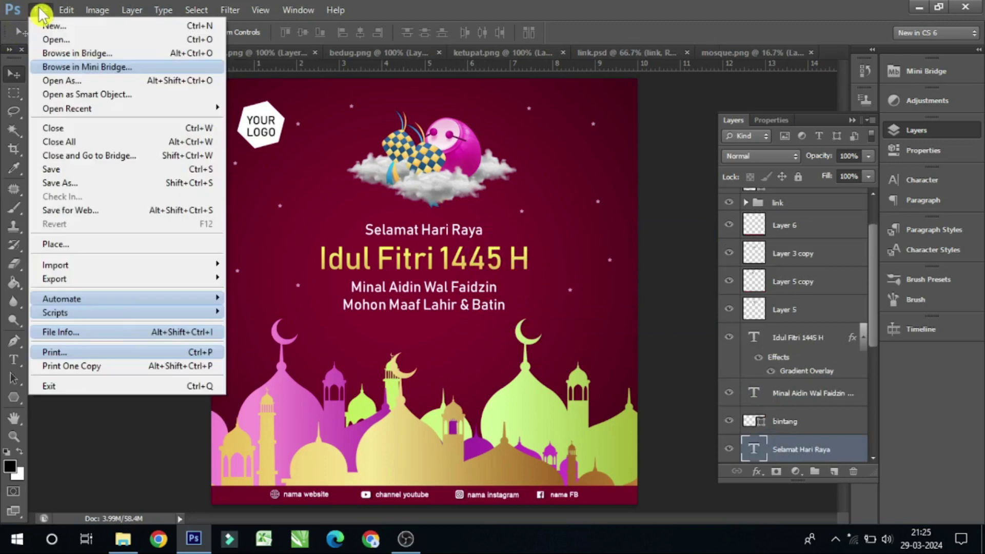
pyautogui.click(88, 170)
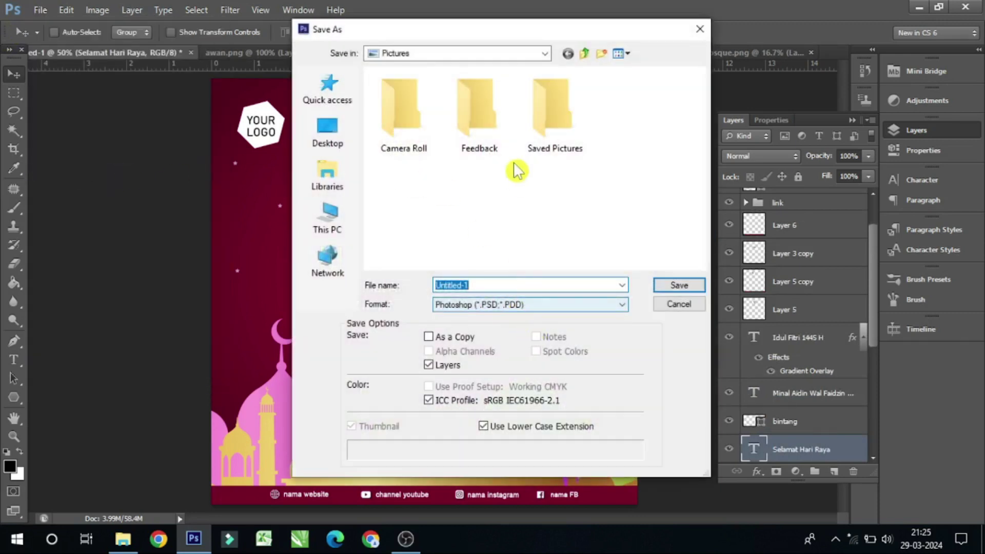
pyautogui.write('Poster Idul Fitri 002')
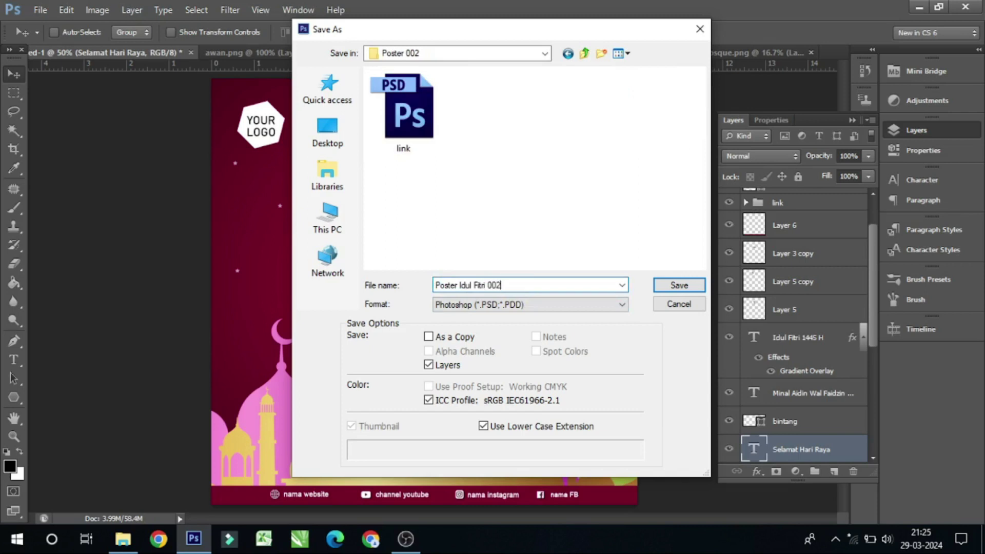
pyautogui.press('Return')
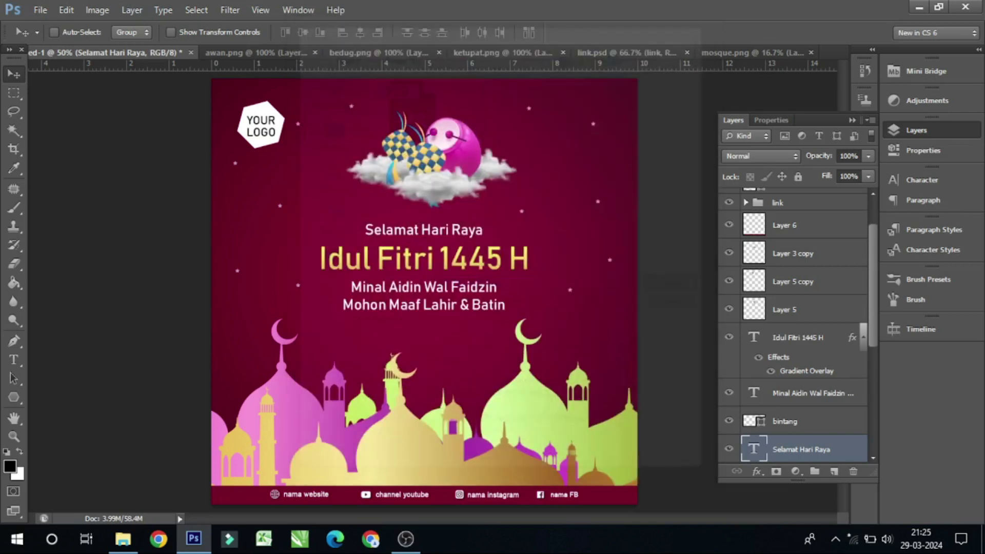
pyautogui.press('Return')
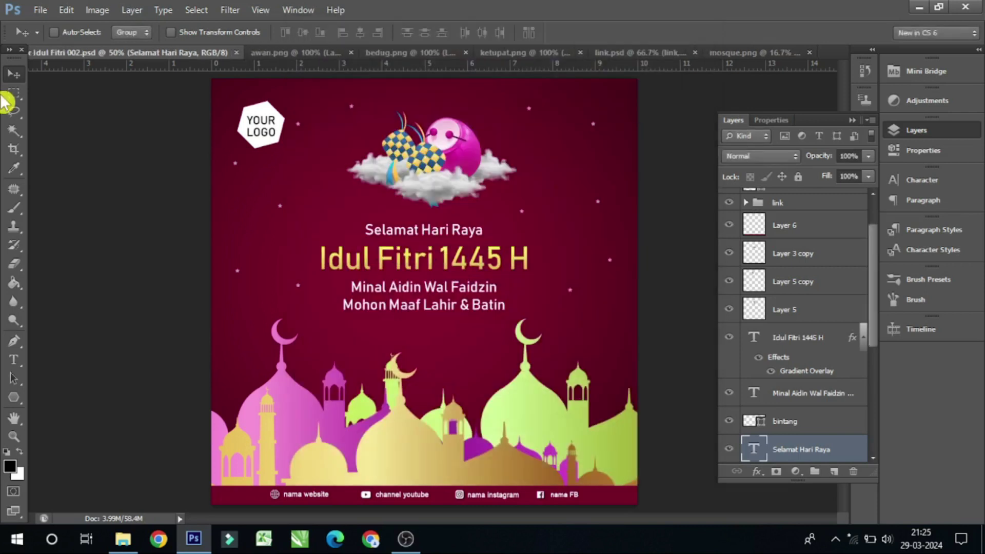
# - Flatten the poster to one Background layer and save it as JPEG 'Poster Idul Fitri 002.jpg'
pyautogui.click(870, 120)
pyautogui.click(851, 396)
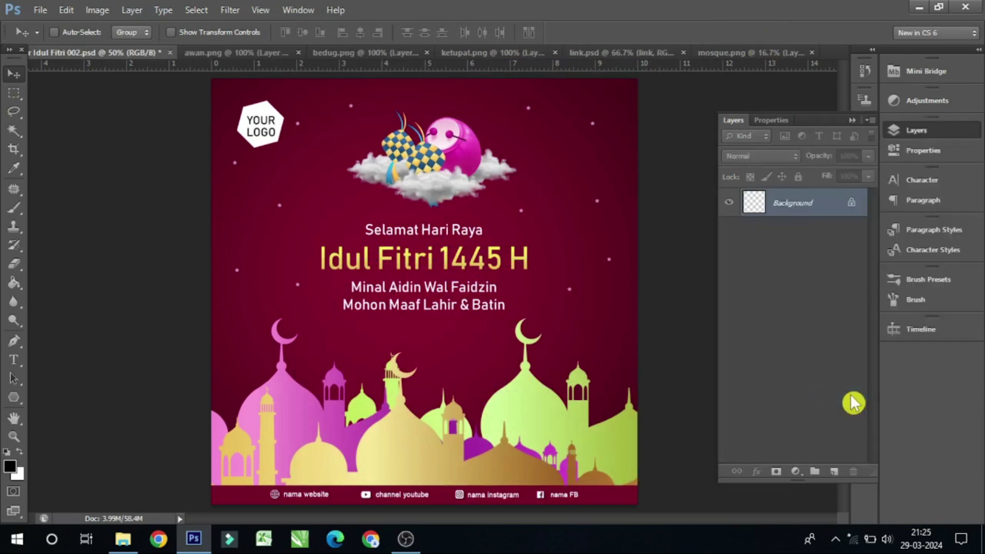
pyautogui.click(40, 10)
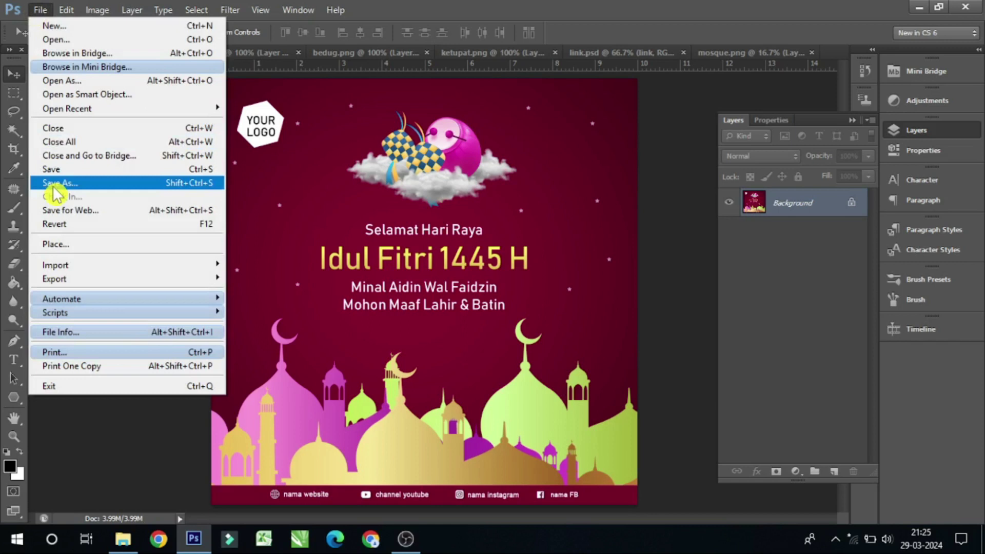
pyautogui.click(57, 184)
pyautogui.click(469, 308)
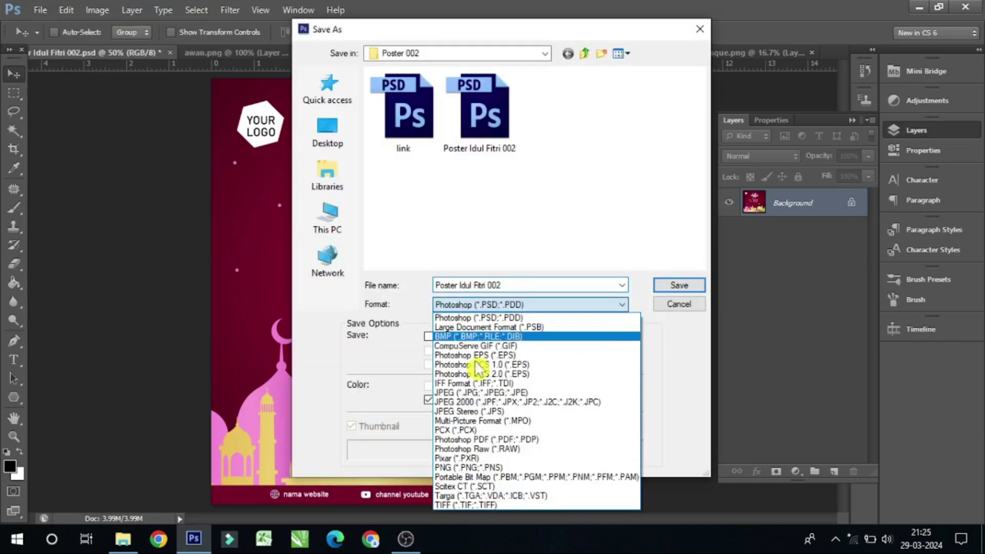
pyautogui.click(485, 393)
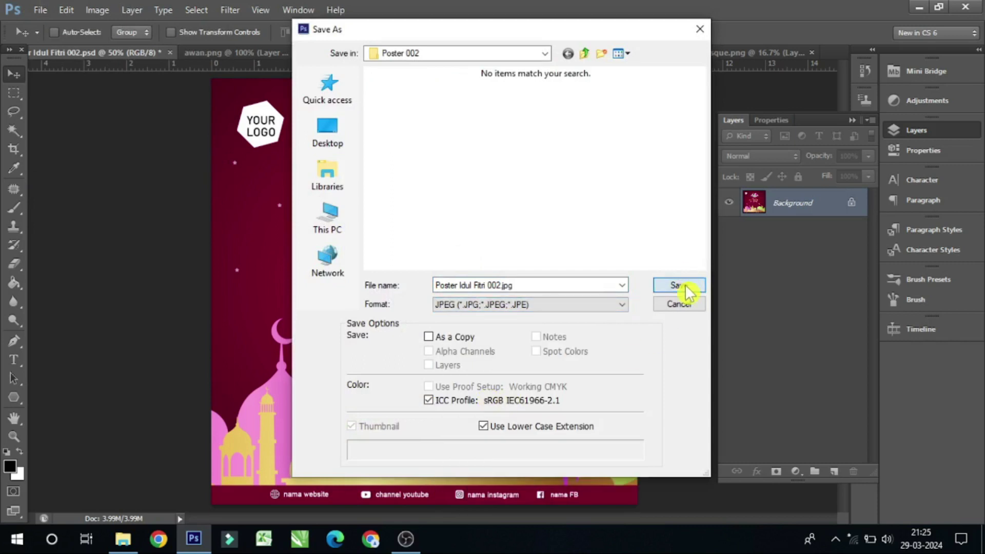
pyautogui.click(689, 285)
pyautogui.press('Return')
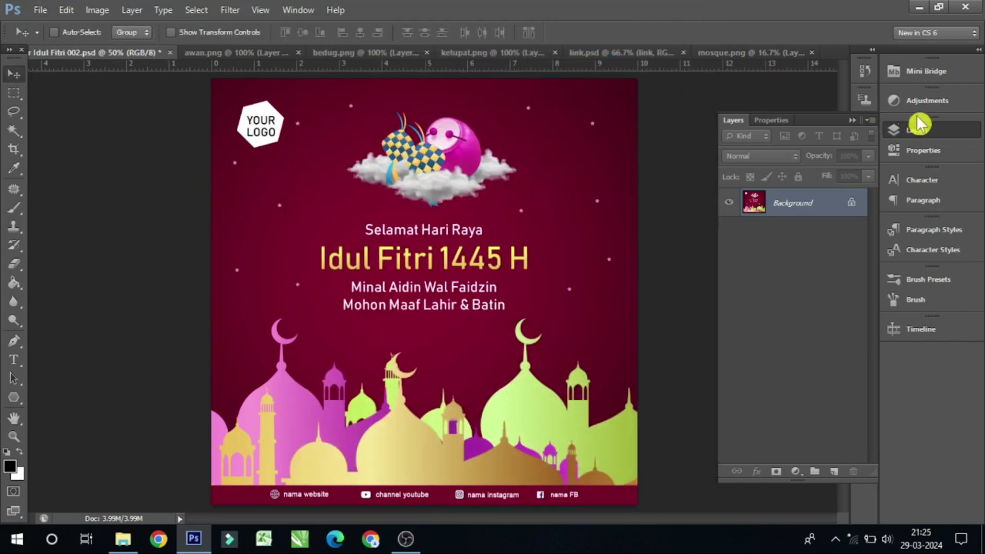
pyautogui.click(912, 137)
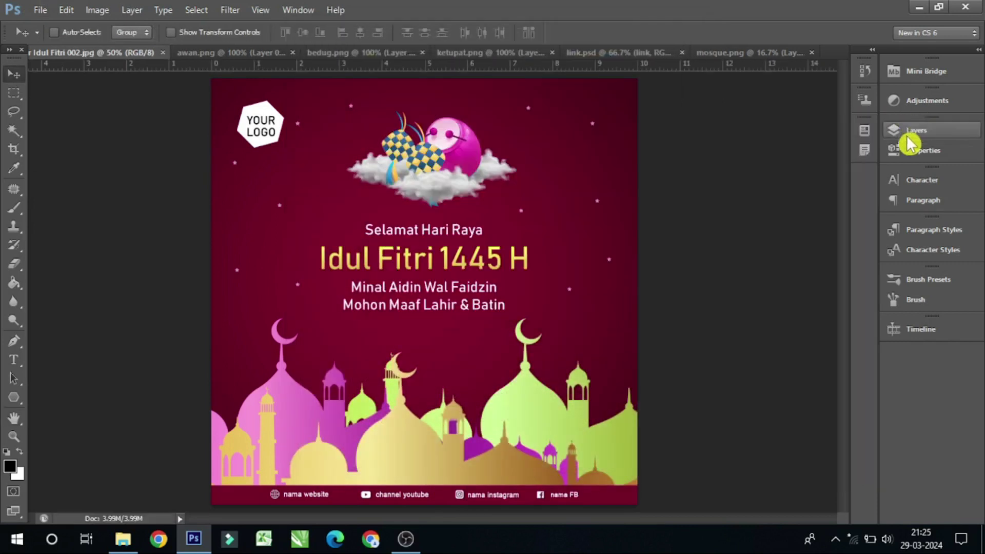